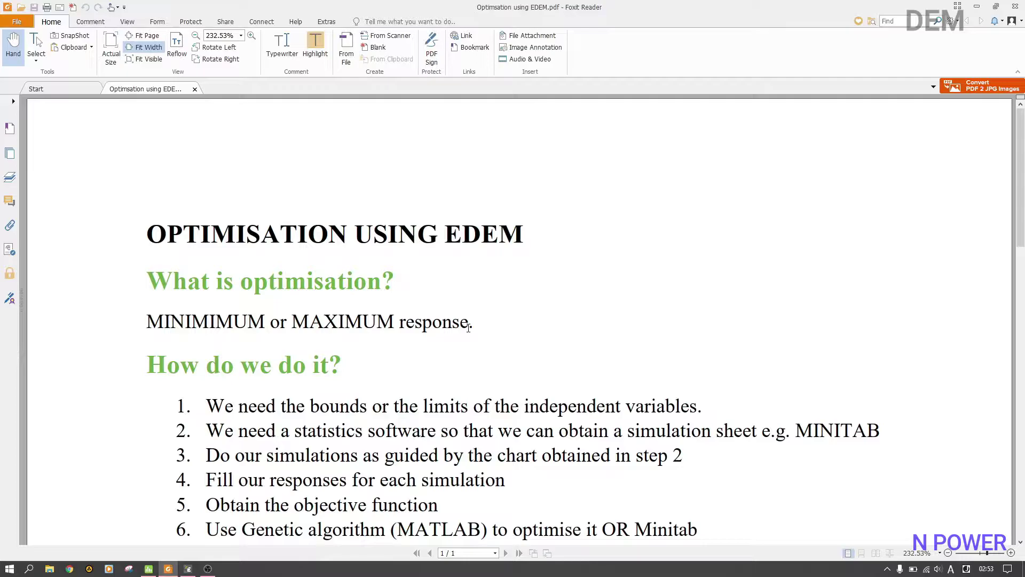
Switch to EDEM Creator and examine the ball mill drum and its components in the relative wear model.
{"action": "scroll", "coordinate": [267, 370], "scroll_direction": "down", "scroll_amount": 1}
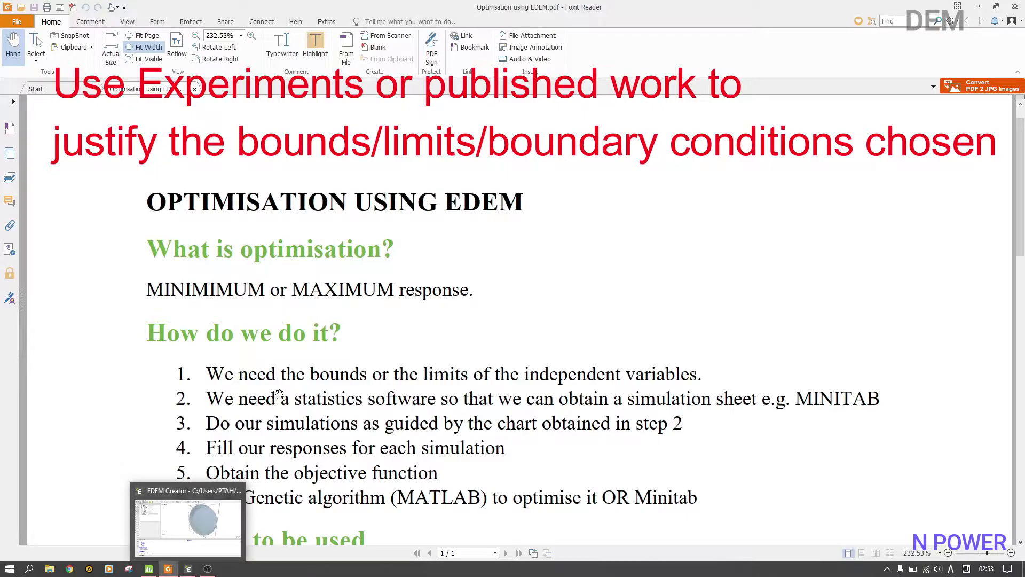
{"action": "left_click", "coordinate": [210, 526]}
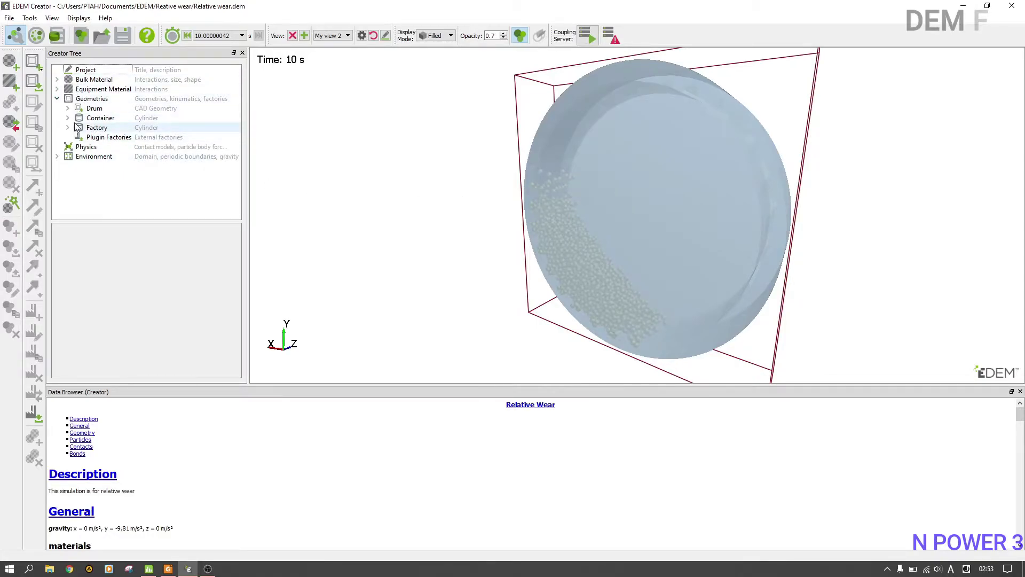
{"action": "left_click", "coordinate": [68, 109]}
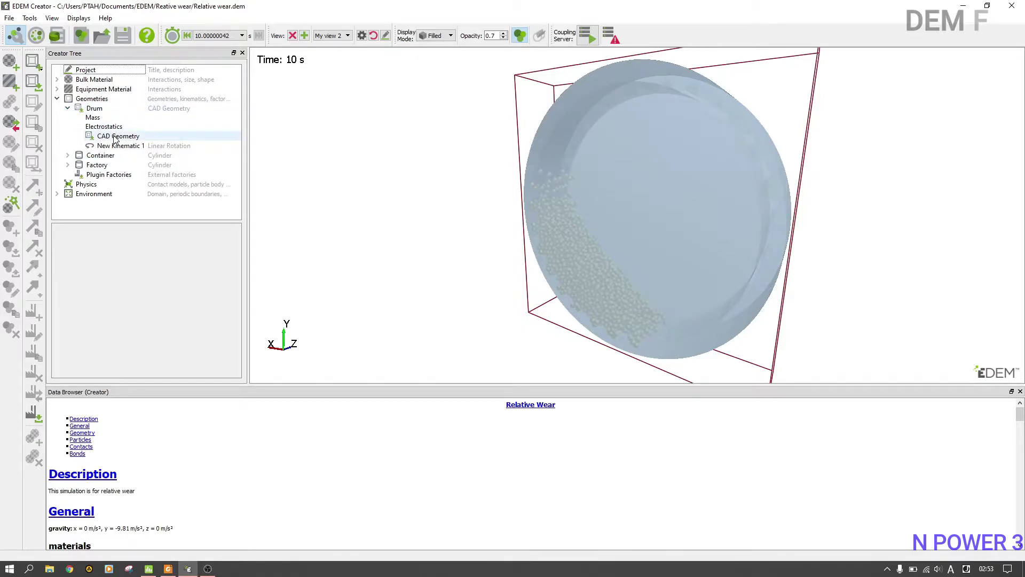
{"action": "scroll", "coordinate": [678, 188], "scroll_direction": "up", "scroll_amount": 3}
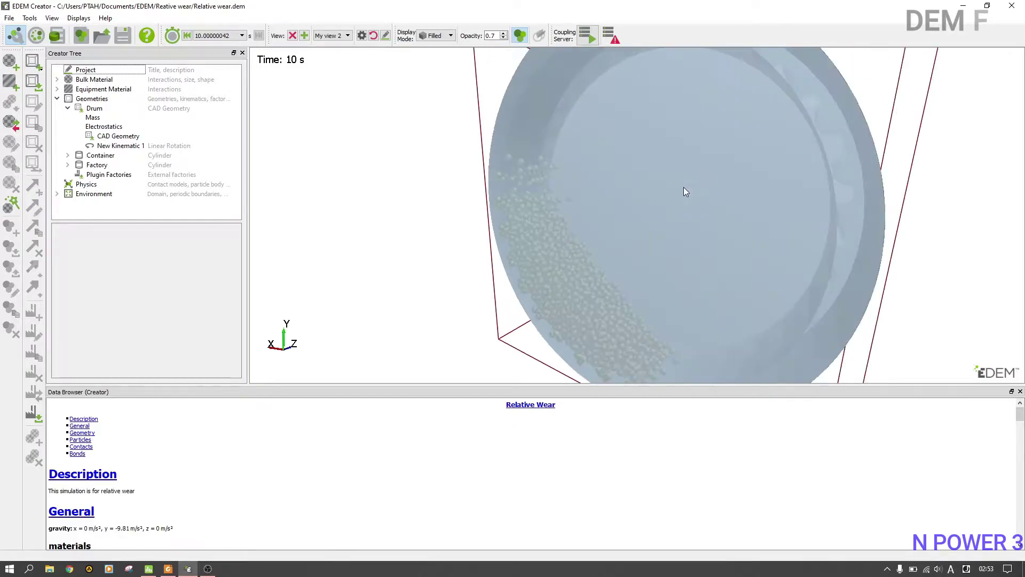
{"action": "left_click_drag", "start_coordinate": [721, 181], "coordinate": [810, 235]}
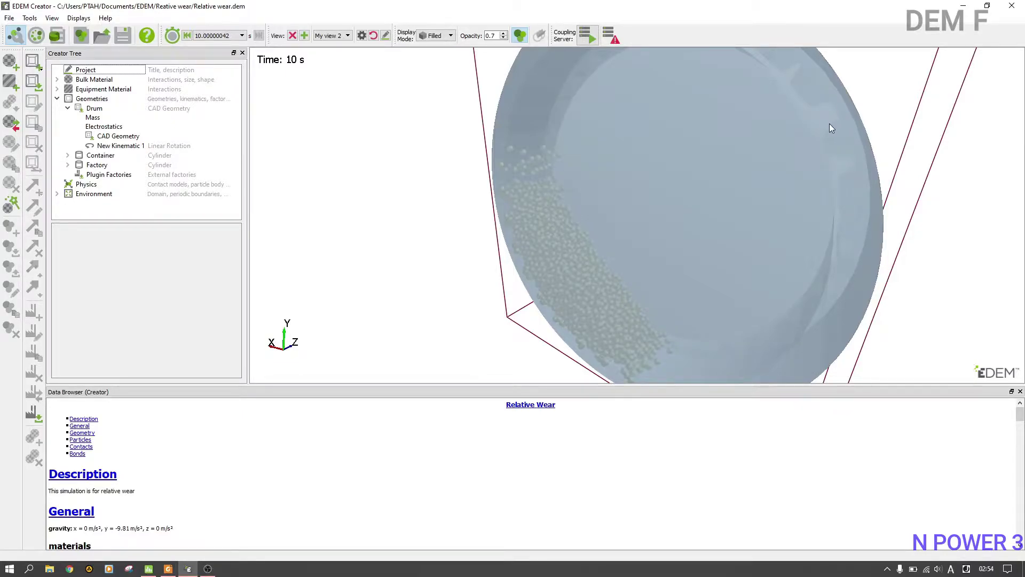
{"action": "scroll", "coordinate": [616, 224], "scroll_direction": "down", "scroll_amount": 3}
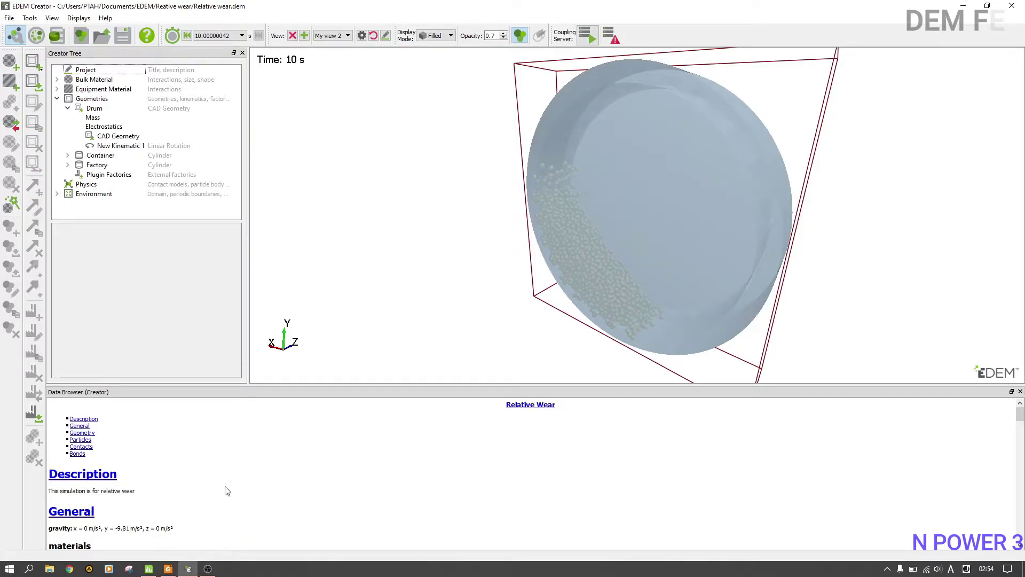
Return to the optimisation PDF in Foxit Reader and read the example's variable limits and full factorial run calculation.
{"action": "left_click", "coordinate": [168, 569]}
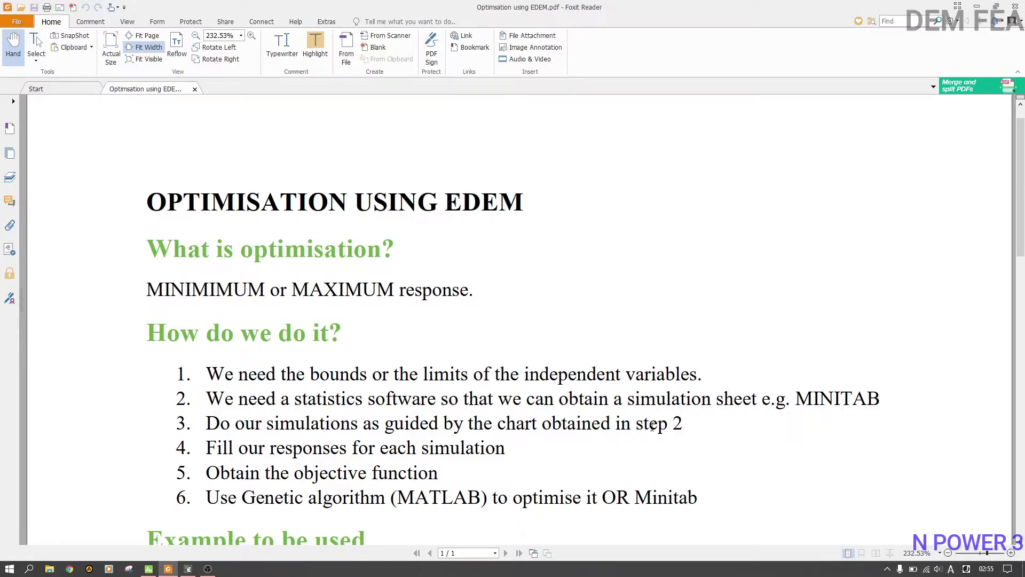
{"action": "scroll", "coordinate": [650, 425], "scroll_direction": "down", "scroll_amount": 4}
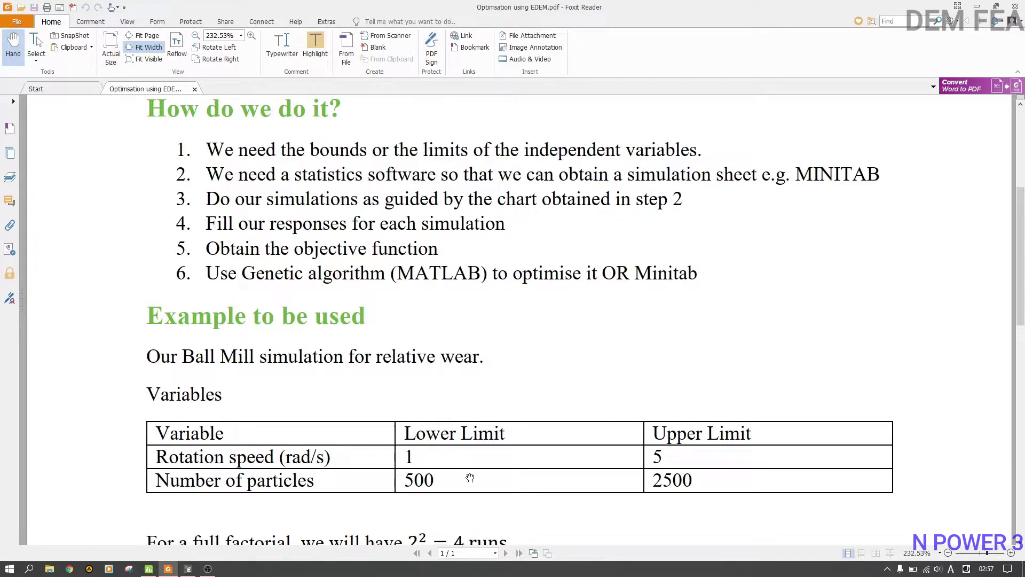
{"action": "scroll", "coordinate": [471, 477], "scroll_direction": "down", "scroll_amount": 1}
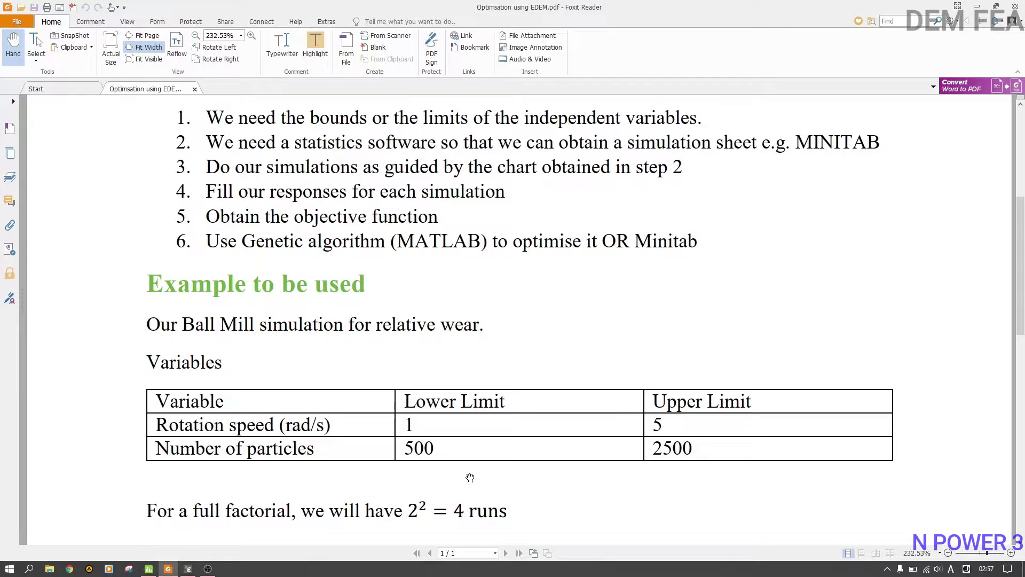
{"action": "scroll", "coordinate": [429, 490], "scroll_direction": "down", "scroll_amount": 2}
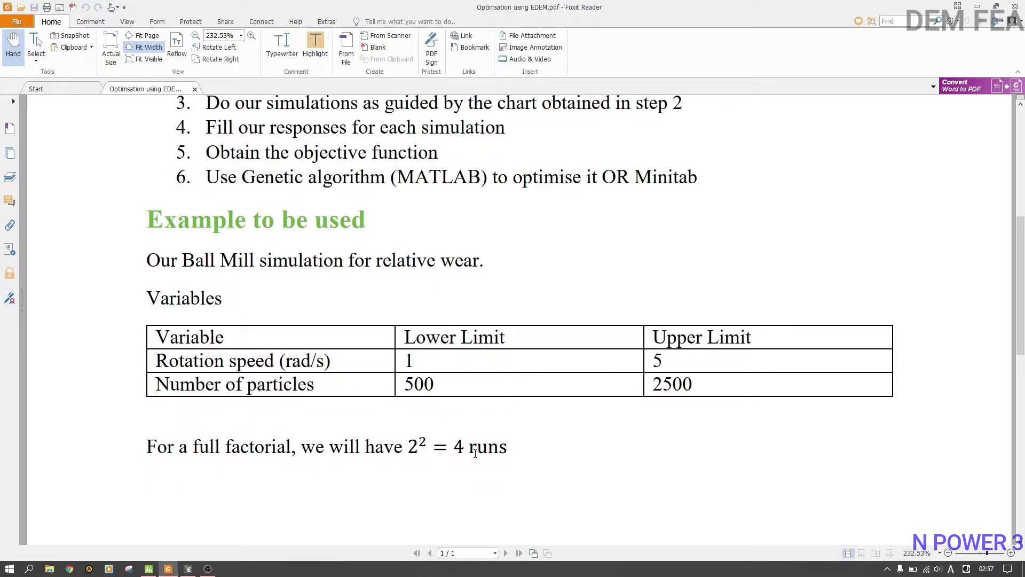
{"action": "double_click", "coordinate": [415, 448]}
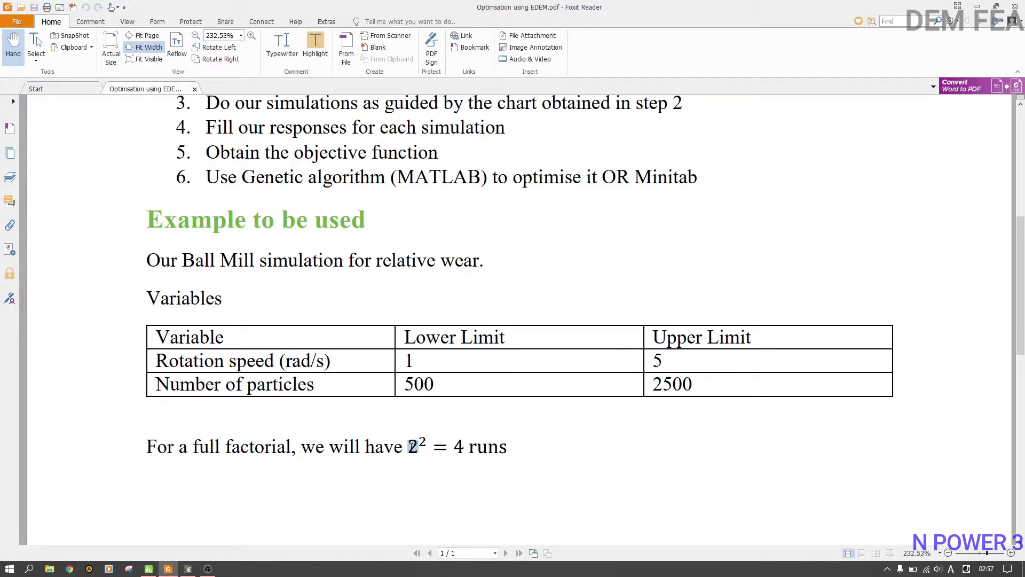
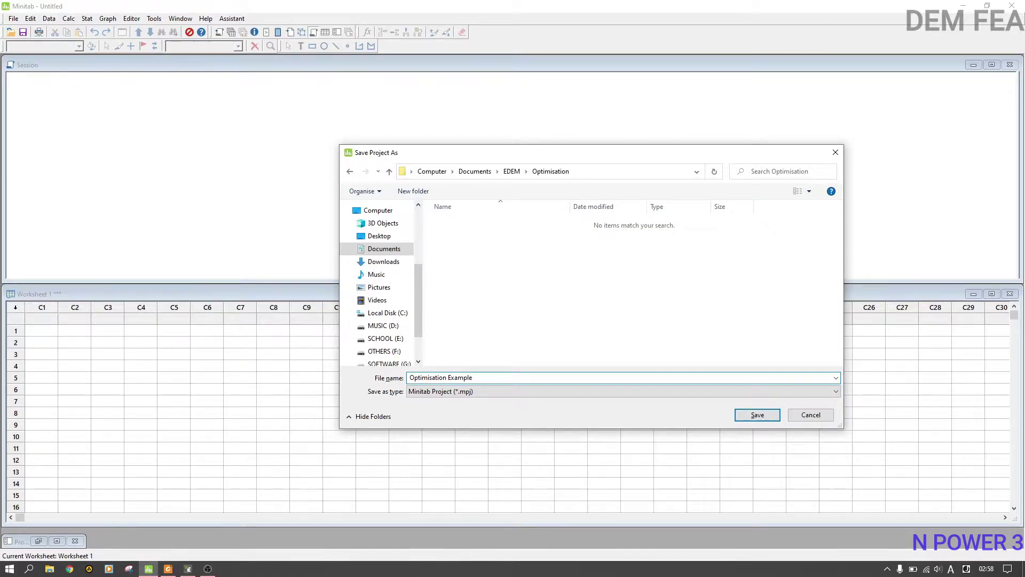
In Minitab, save the project as Optimisation Example in the Optimisation folder and start creating a factorial design.
{"action": "left_click", "coordinate": [769, 415]}
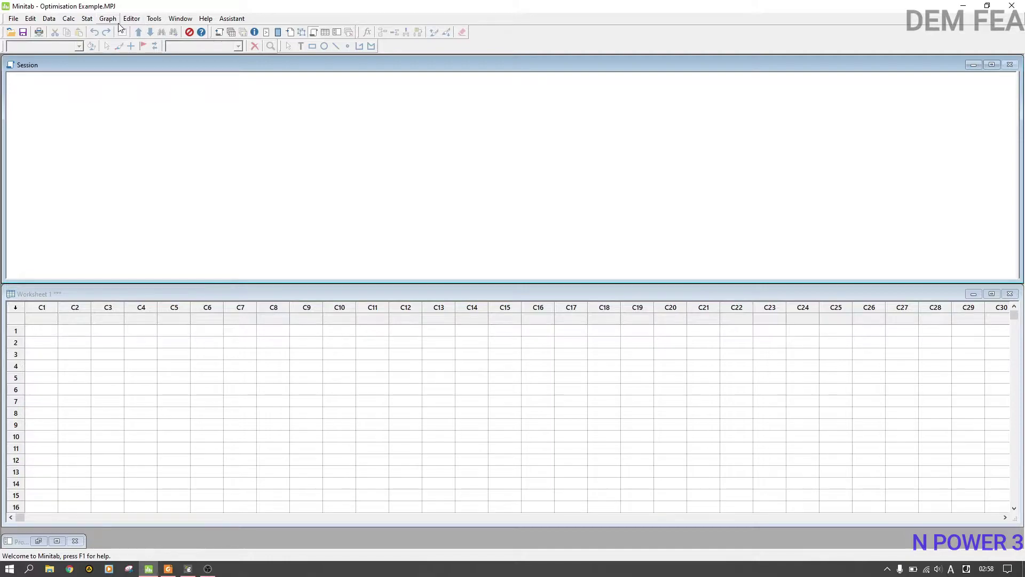
{"action": "left_click", "coordinate": [89, 20]}
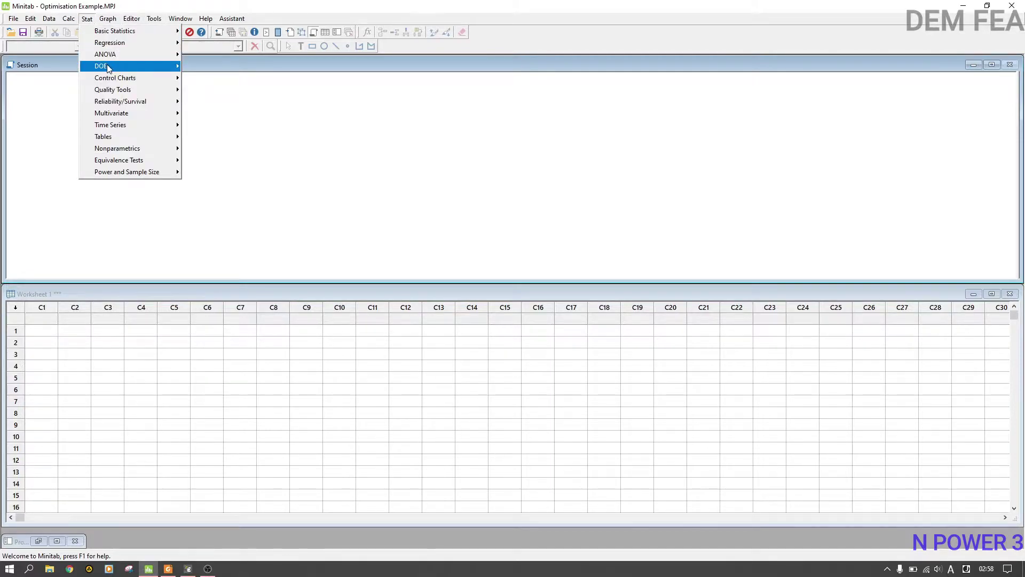
{"action": "mouse_move", "coordinate": [108, 67]}
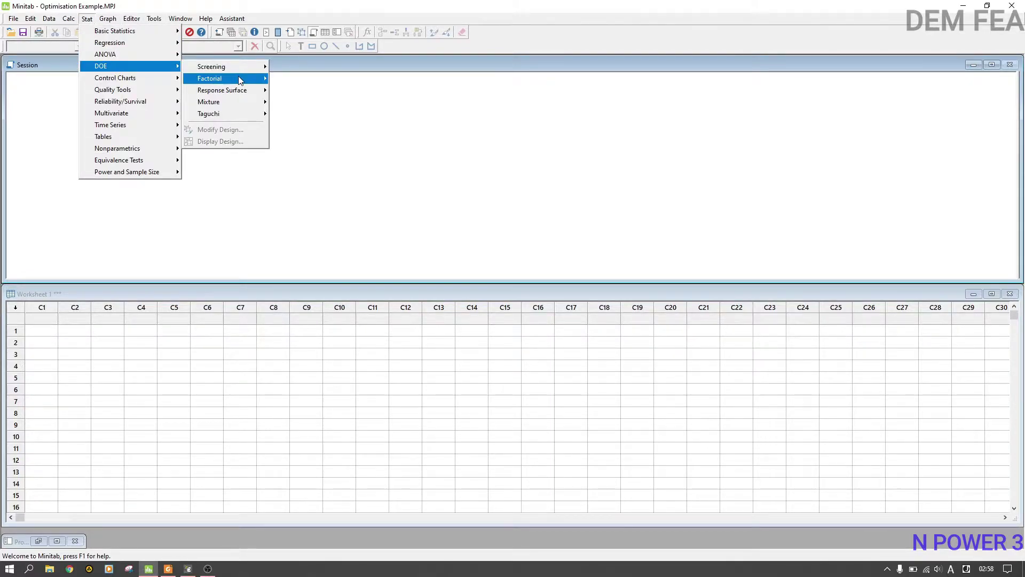
{"action": "mouse_move", "coordinate": [247, 80]}
{"action": "left_click", "coordinate": [319, 78]}
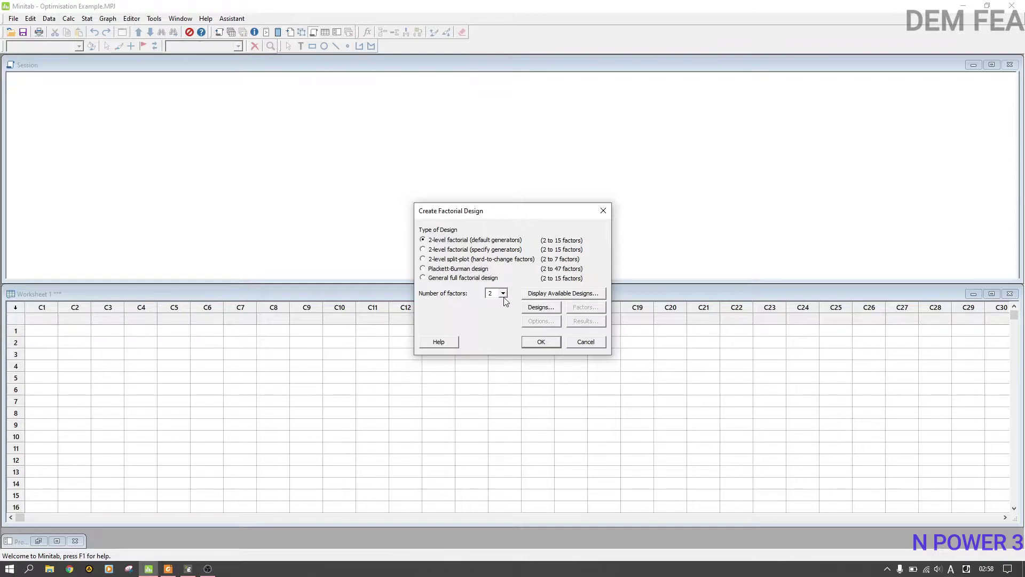
Configure the two-factor full factorial design with 1 center point per block.
{"action": "left_click", "coordinate": [541, 308]}
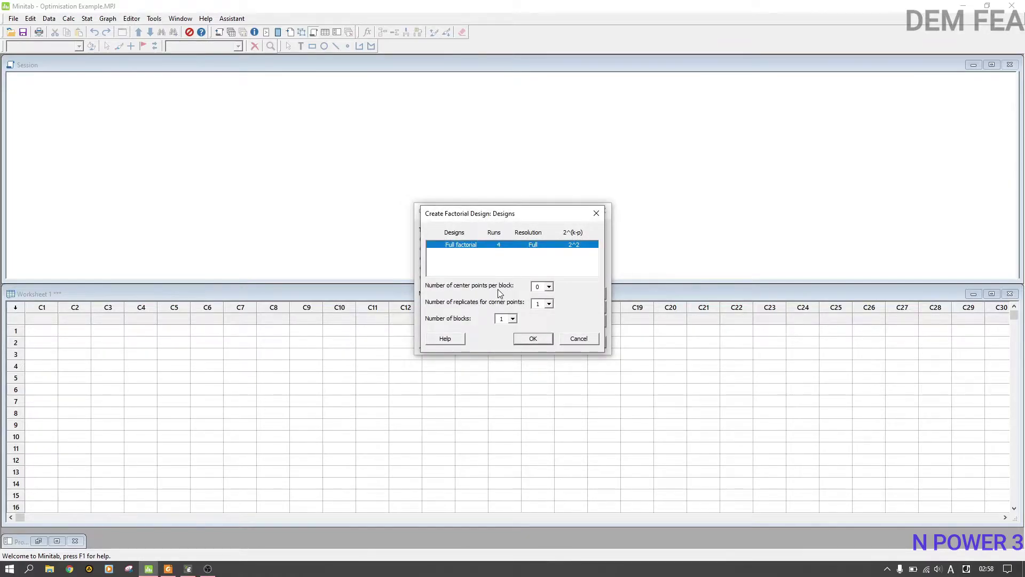
{"action": "left_click", "coordinate": [549, 287]}
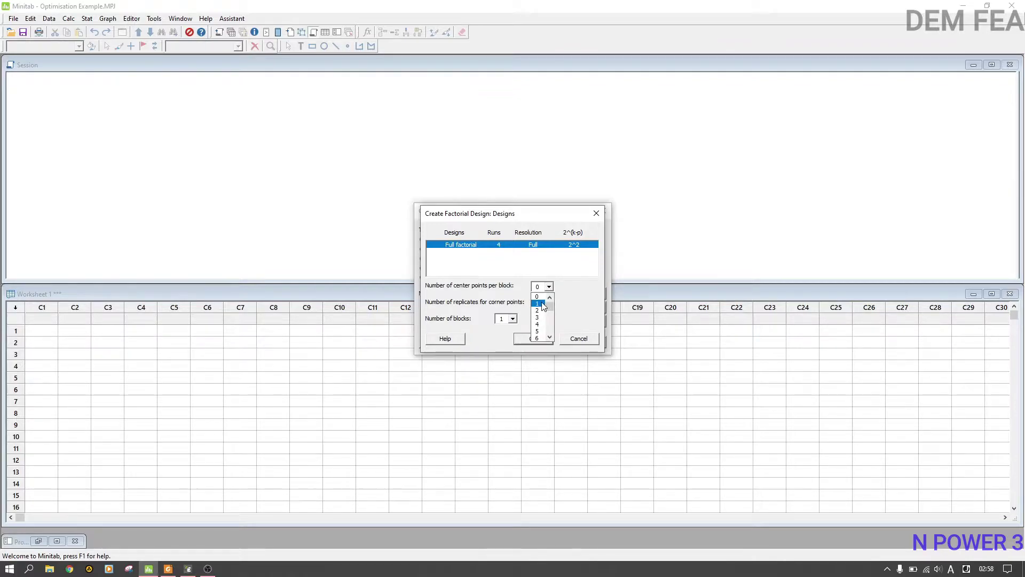
{"action": "left_click", "coordinate": [543, 304]}
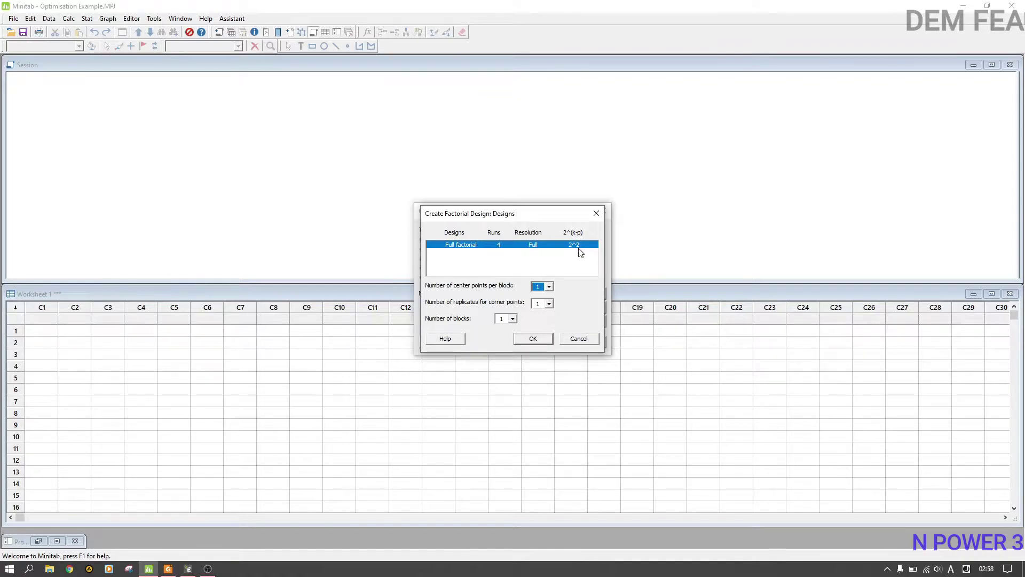
{"action": "left_click", "coordinate": [533, 341]}
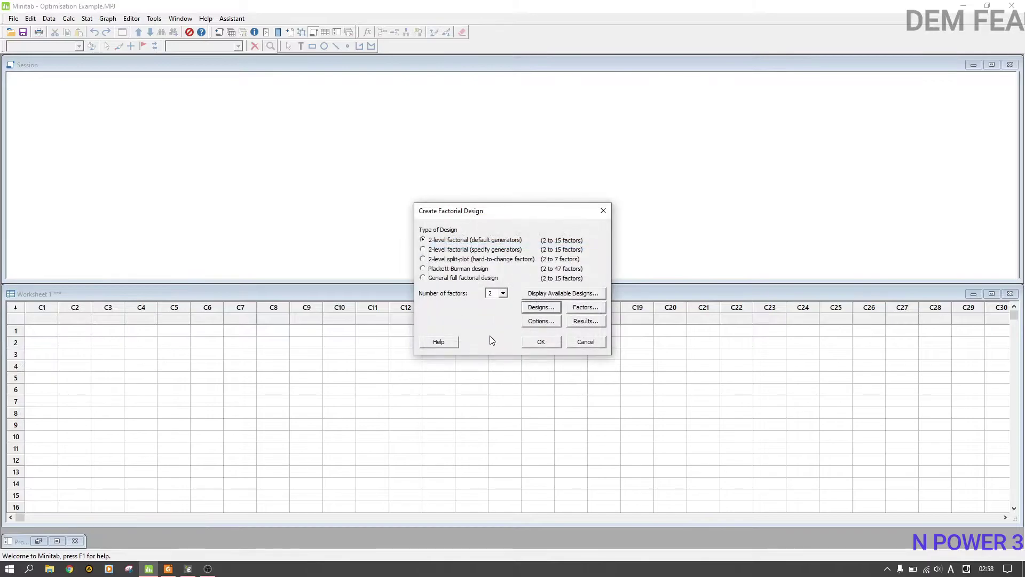
Name factor A RPM and set its low level to 1 and high level to 5.
{"action": "left_click", "coordinate": [583, 308]}
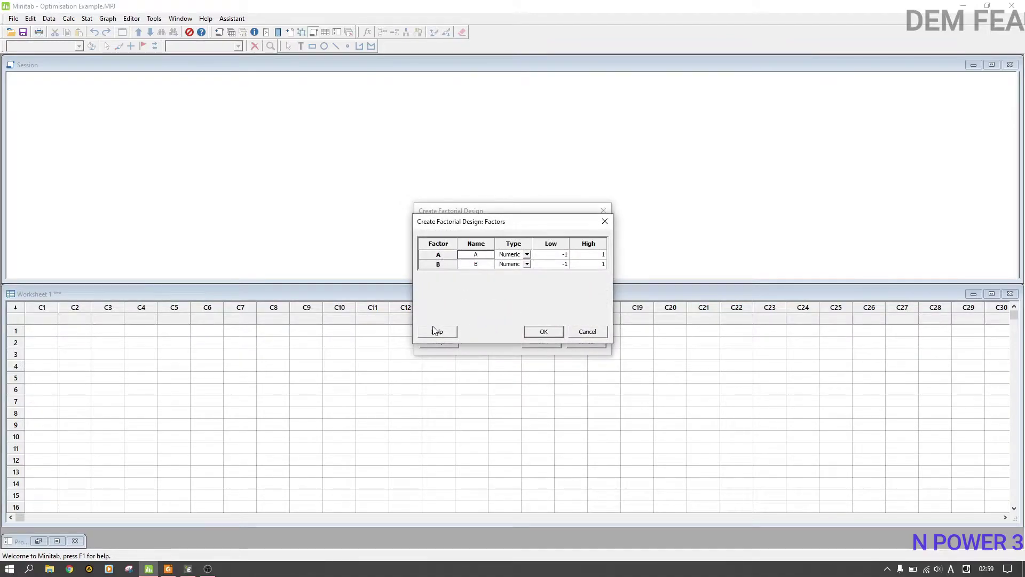
{"action": "left_click", "coordinate": [482, 255]}
{"action": "type", "text": "RPM"}
{"action": "left_click", "coordinate": [545, 258]}
{"action": "type", "text": "1"}
{"action": "left_click", "coordinate": [585, 255]}
{"action": "type", "text": "5"}
Name factor B Particles with a low level of 500 and a high level of 2500, and accept the factors.
{"action": "left_click", "coordinate": [486, 264]}
{"action": "type", "text": "Particles"}
{"action": "left_click", "coordinate": [562, 266]}
{"action": "type", "text": "5"}
{"action": "left_click", "coordinate": [588, 263]}
{"action": "type", "text": "25"}
{"action": "left_click", "coordinate": [543, 331]}
{"action": "left_click", "coordinate": [546, 331]}
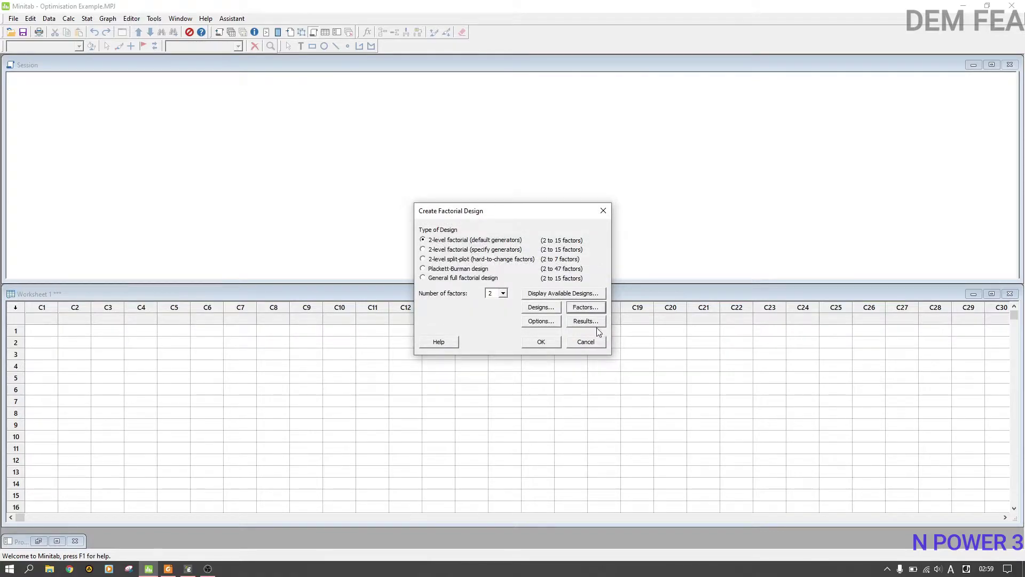
Turn off run randomization in the factorial design's options.
{"action": "left_click", "coordinate": [555, 322]}
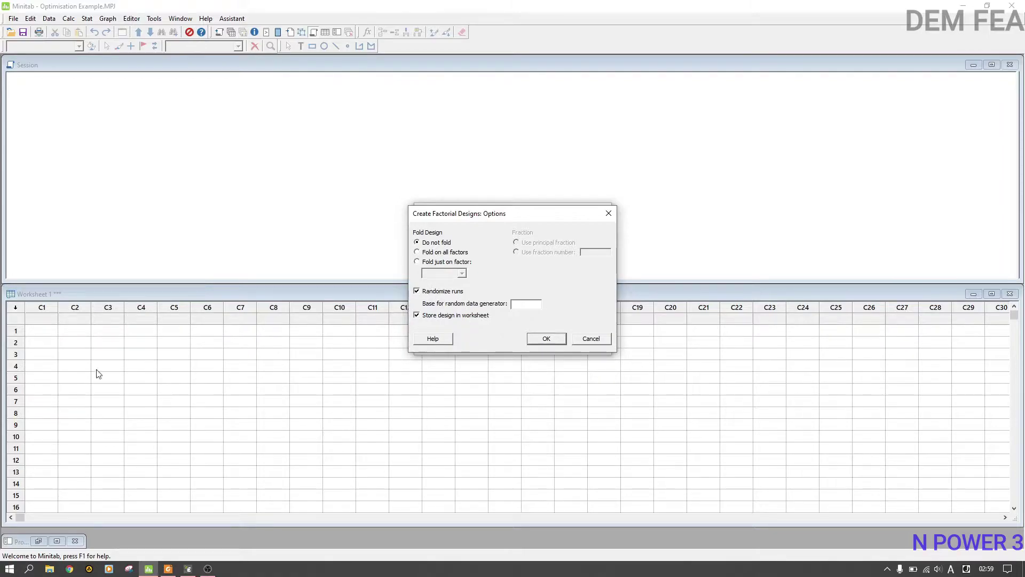
{"action": "left_click", "coordinate": [417, 292]}
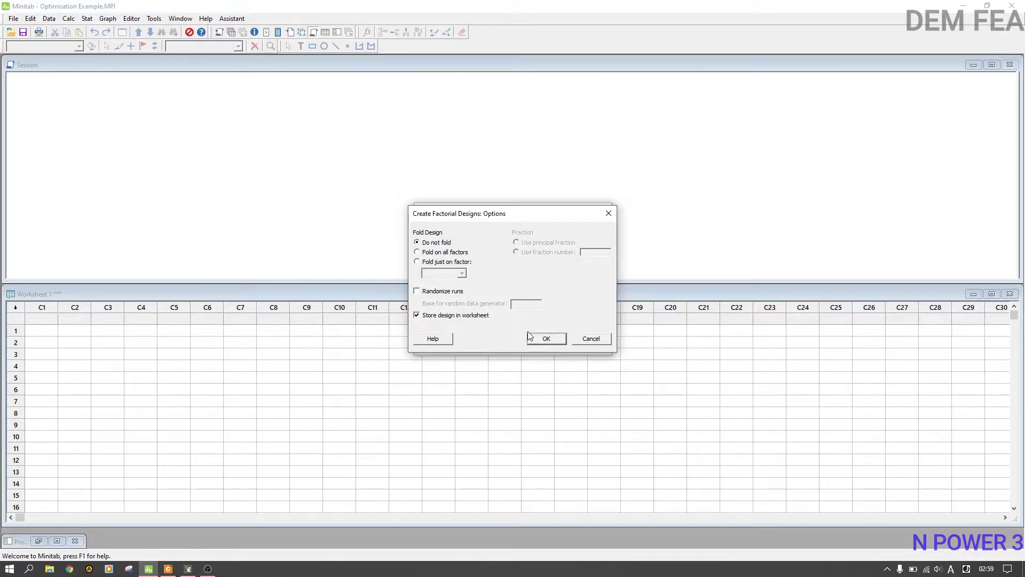
{"action": "left_click", "coordinate": [550, 340]}
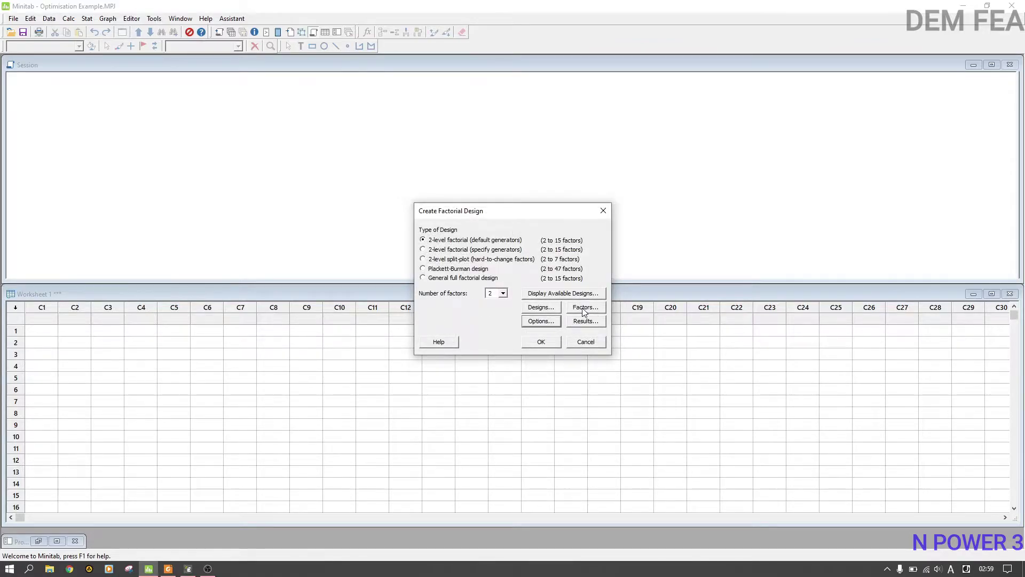
{"action": "left_click", "coordinate": [539, 321]}
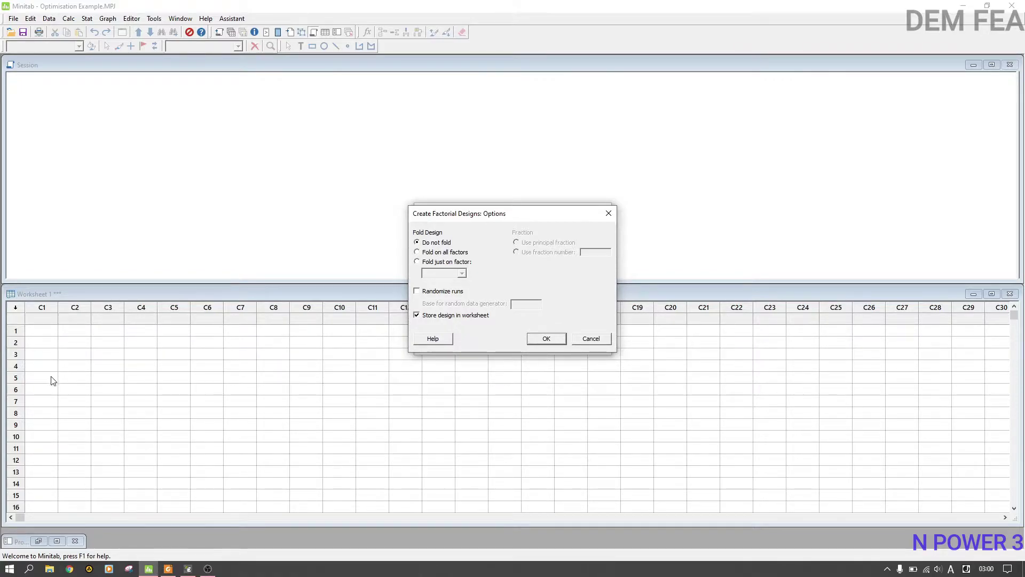
{"action": "left_click", "coordinate": [548, 341]}
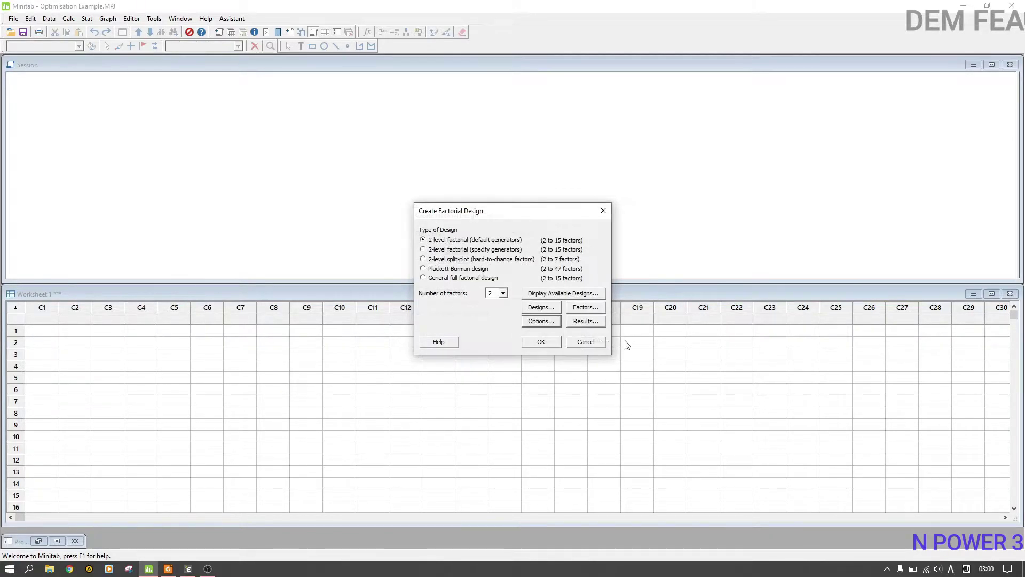
Review the printed results options and generate the factorial design in the worksheet.
{"action": "left_click", "coordinate": [587, 323]}
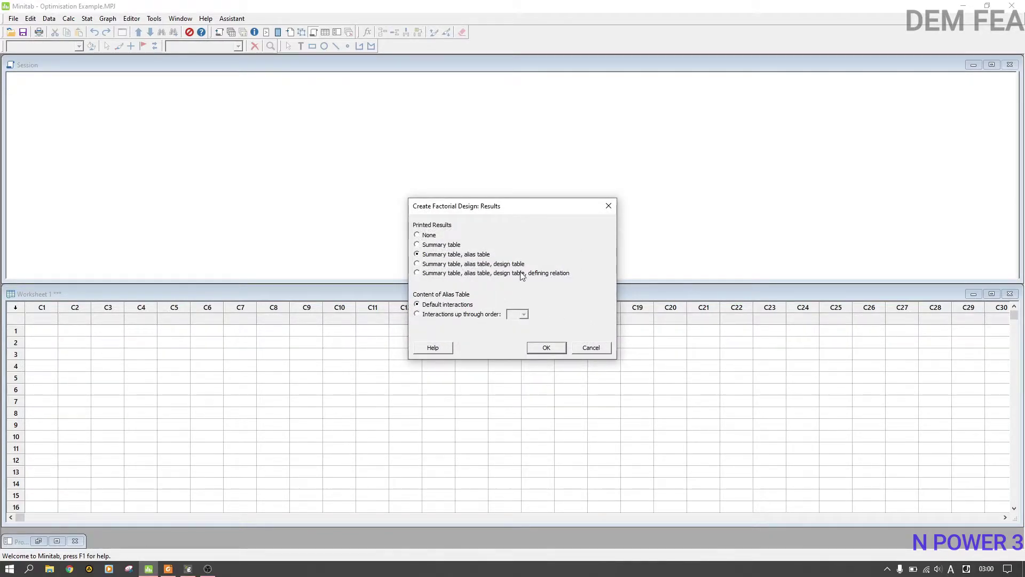
{"action": "left_click", "coordinate": [607, 208]}
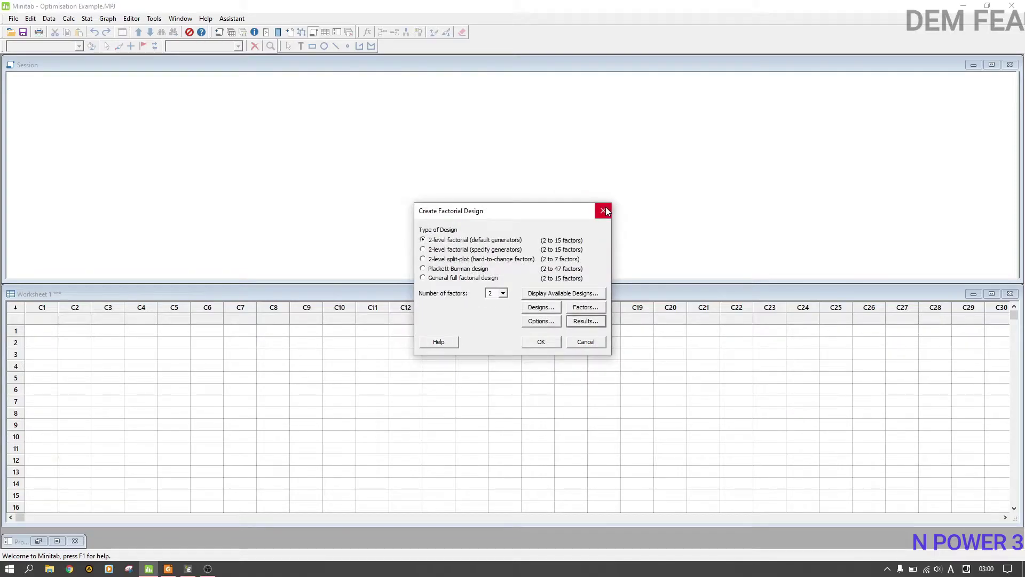
{"action": "left_click", "coordinate": [544, 345]}
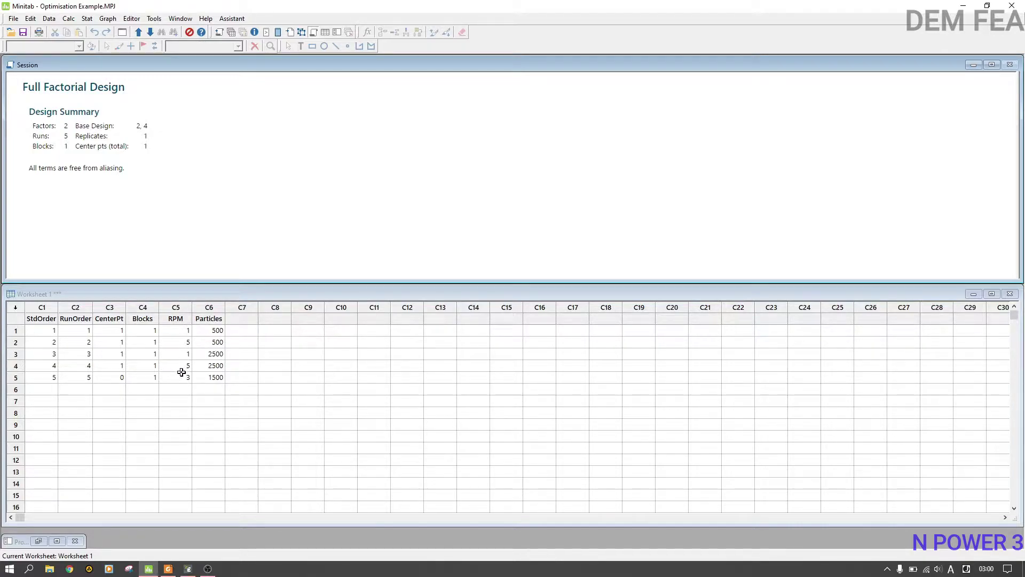
Examine the RPM and Particles values of the center point run in worksheet row 5.
{"action": "left_click", "coordinate": [211, 382]}
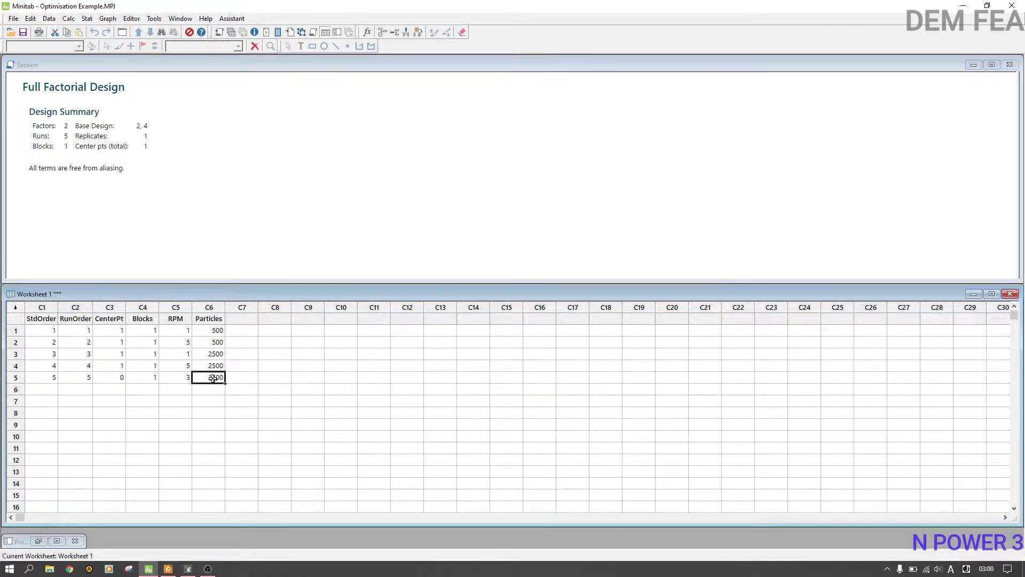
{"action": "left_click", "coordinate": [188, 378]}
{"action": "left_click", "coordinate": [208, 377]}
{"action": "left_click", "coordinate": [171, 377]}
{"action": "left_click", "coordinate": [208, 377]}
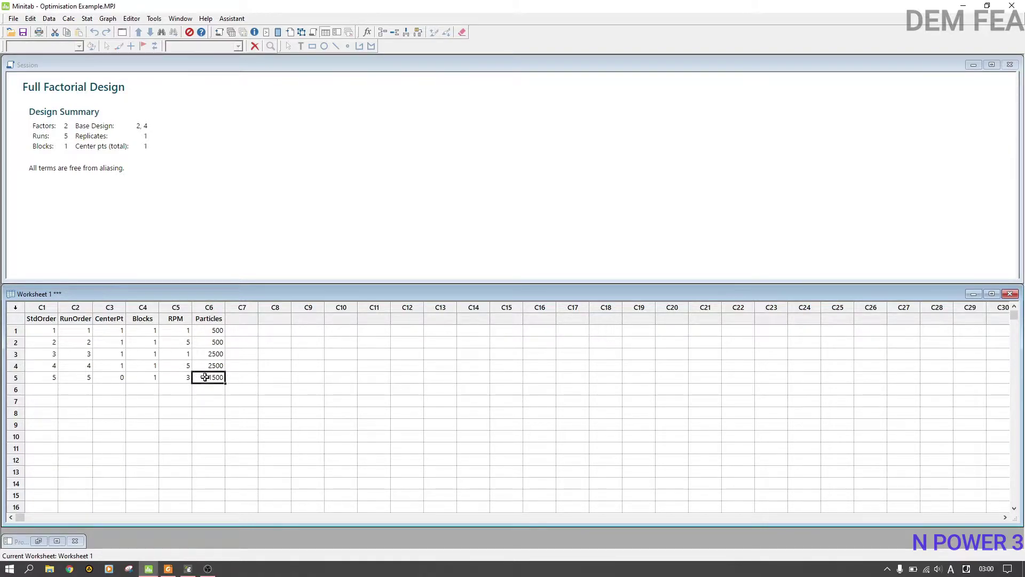
{"action": "left_click", "coordinate": [175, 377]}
{"action": "left_click", "coordinate": [207, 377]}
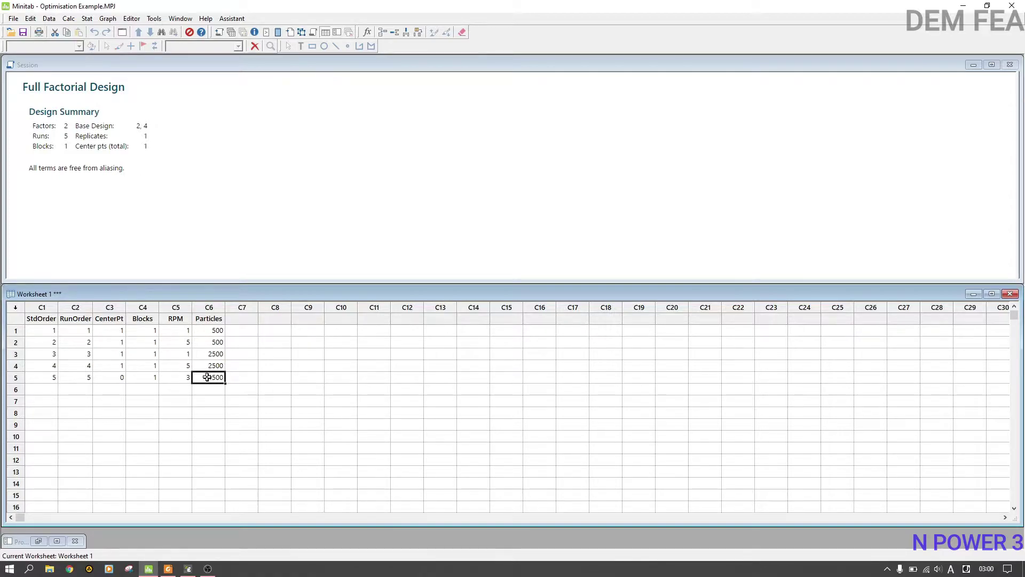
{"action": "left_click", "coordinate": [180, 377]}
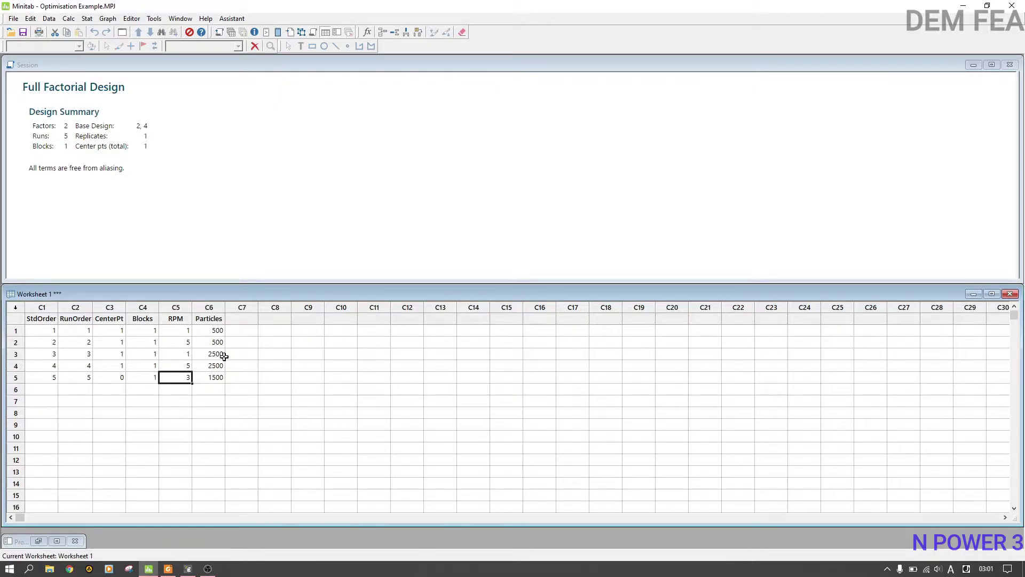
Switch to EDEM Creator, rewind the simulation to 0 s, and begin saving a copy of the deck in the Optimisation folder.
{"action": "left_click", "coordinate": [188, 570]}
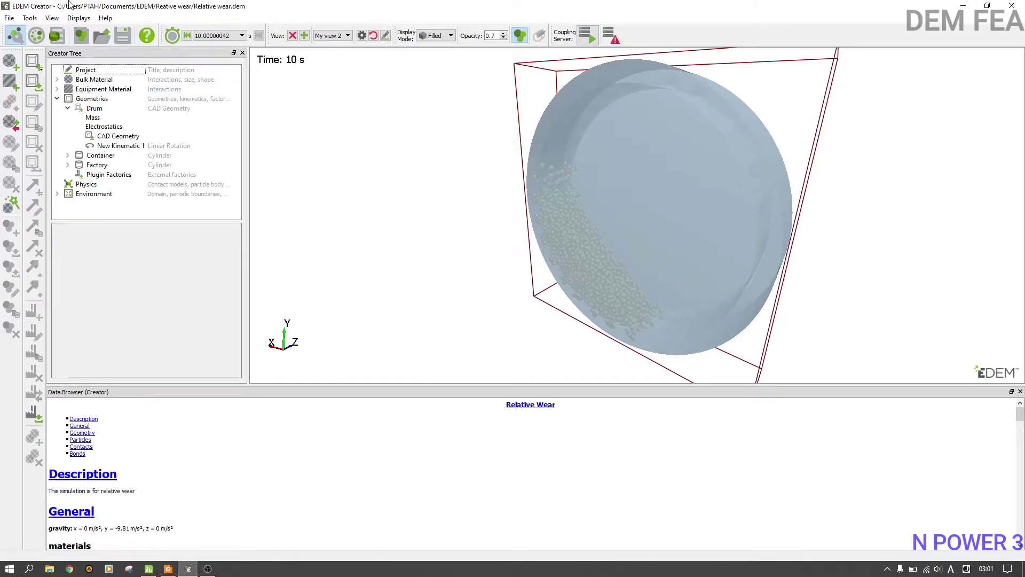
{"action": "left_click", "coordinate": [187, 35]}
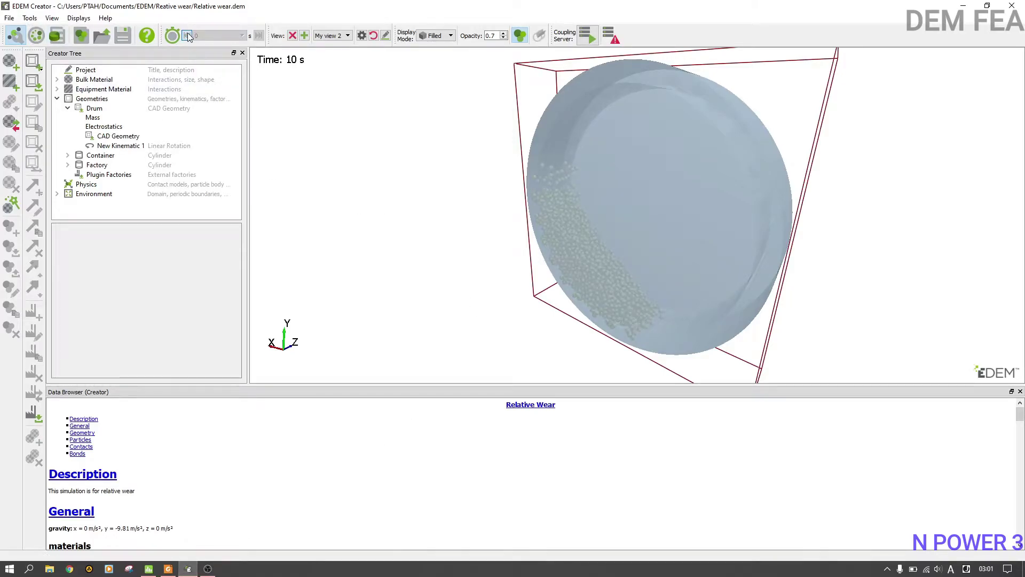
{"action": "left_click", "coordinate": [9, 18]}
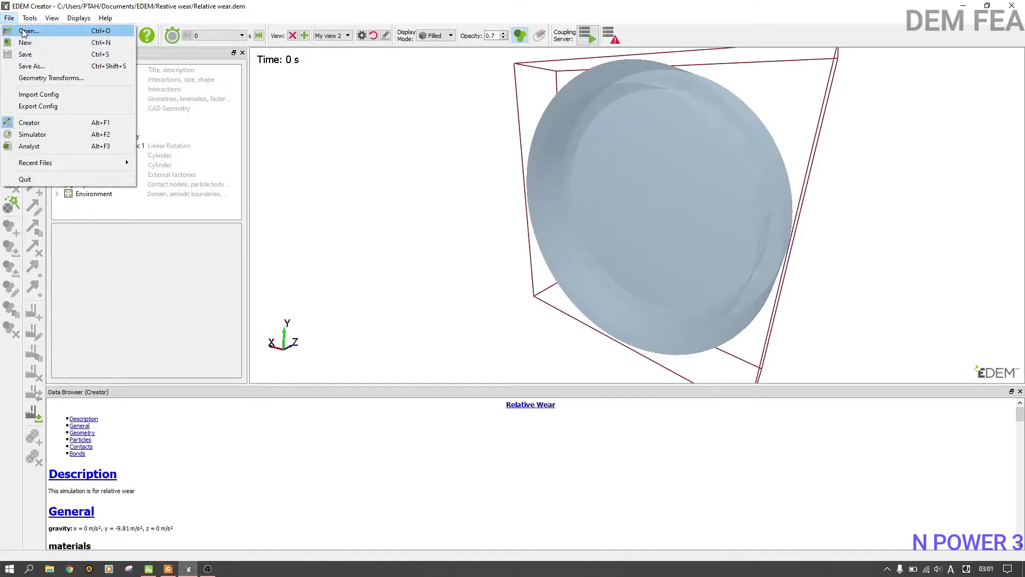
{"action": "left_click", "coordinate": [24, 66]}
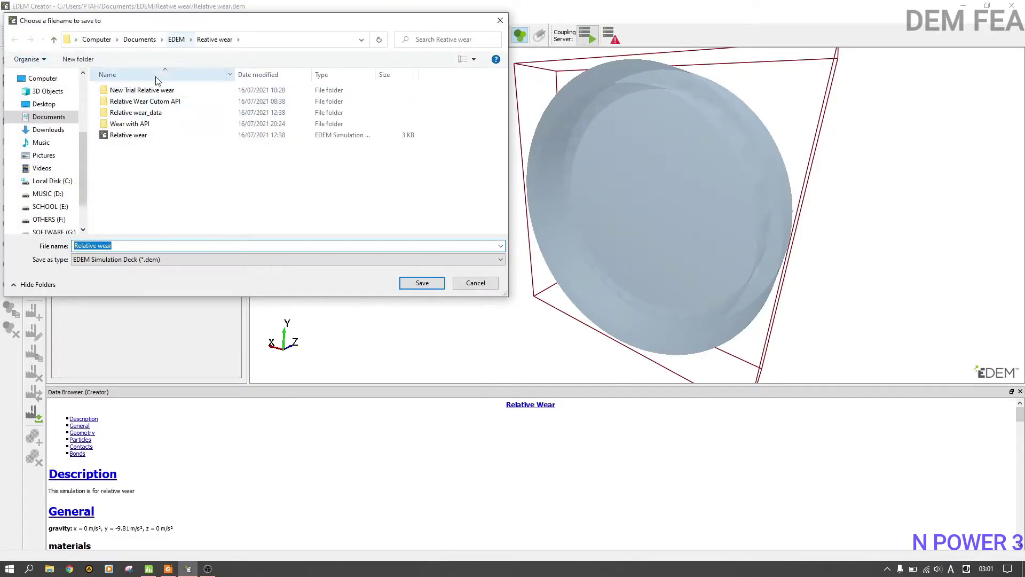
{"action": "left_click", "coordinate": [176, 39]}
{"action": "double_click", "coordinate": [153, 91]}
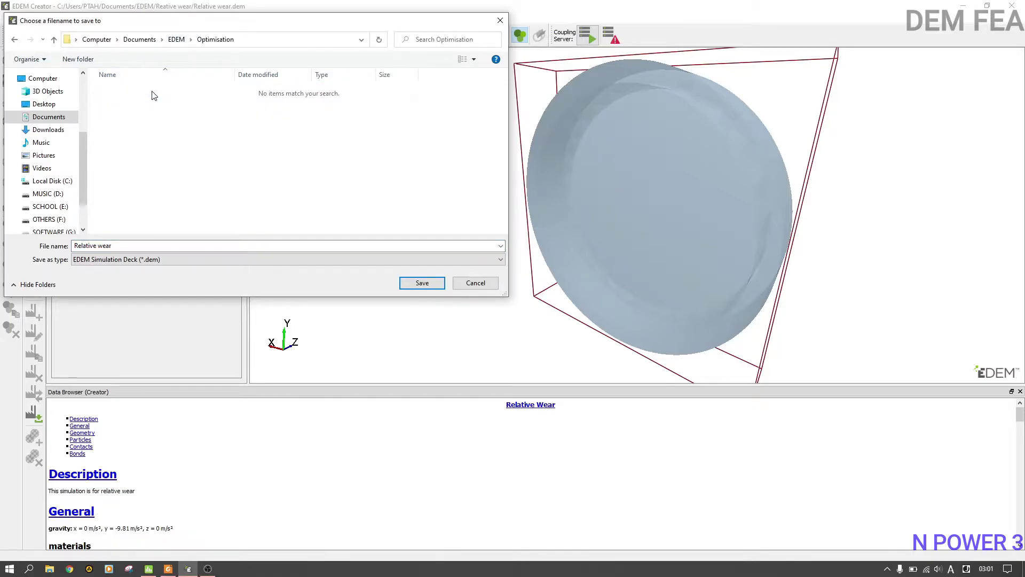
Create a folder called Run 1 and save the deck inside it as Relative wear Run 1.
{"action": "left_click", "coordinate": [89, 59]}
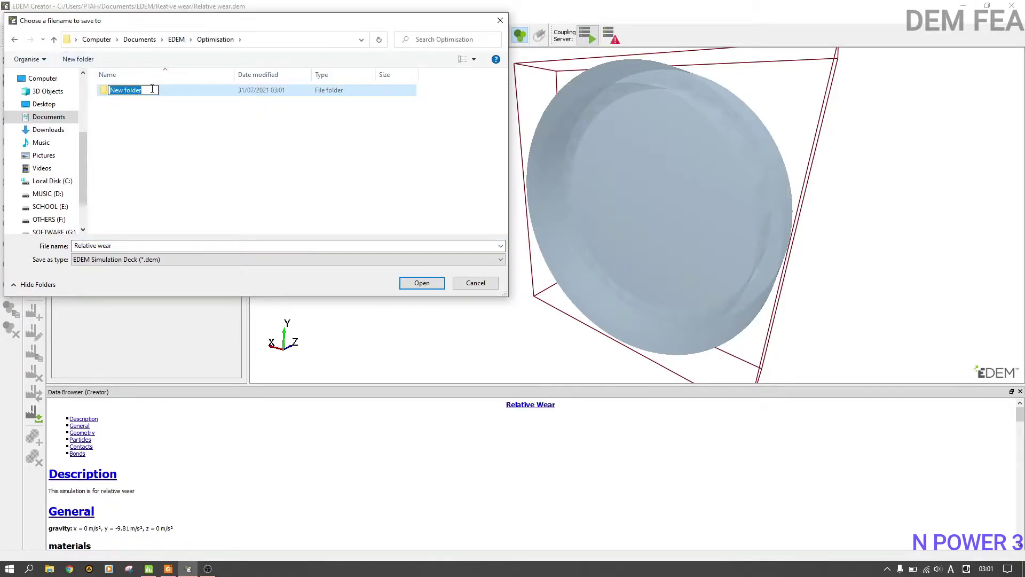
{"action": "type", "text": "Run"}
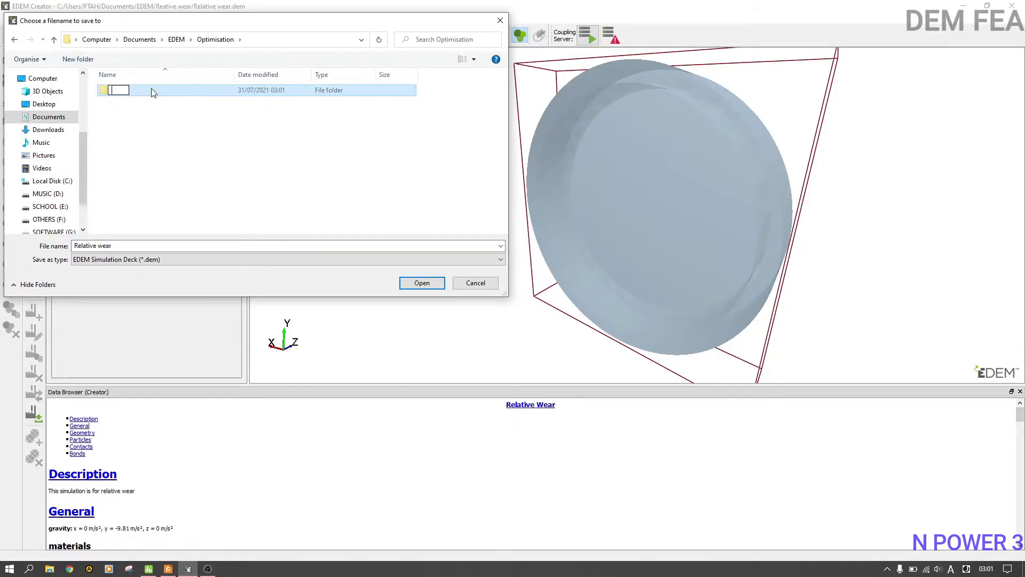
{"action": "type", "text": " 1"}
{"action": "key", "text": "Return"}
{"action": "double_click", "coordinate": [152, 92]}
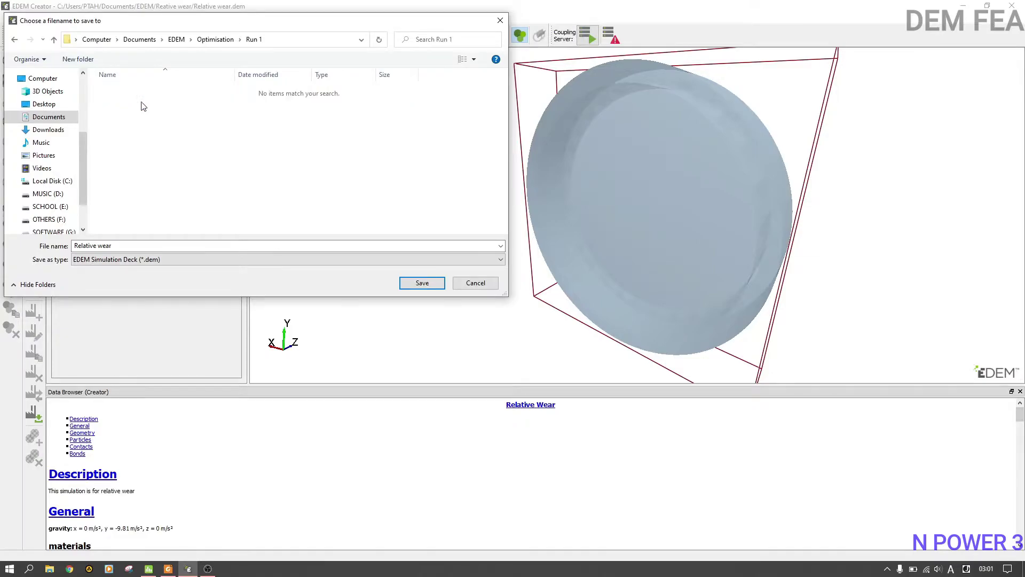
{"action": "left_click", "coordinate": [132, 244]}
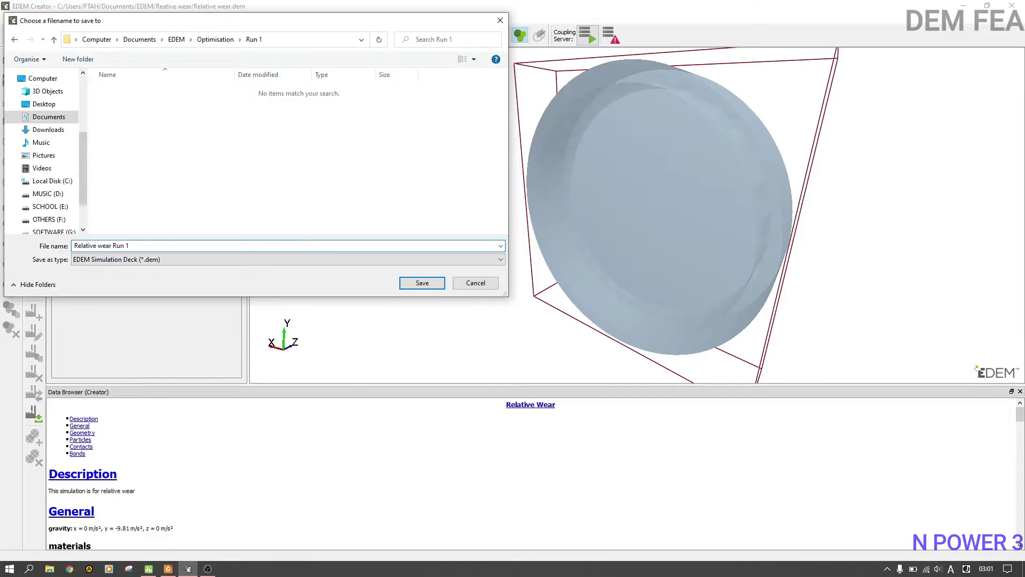
{"action": "left_click", "coordinate": [430, 285]}
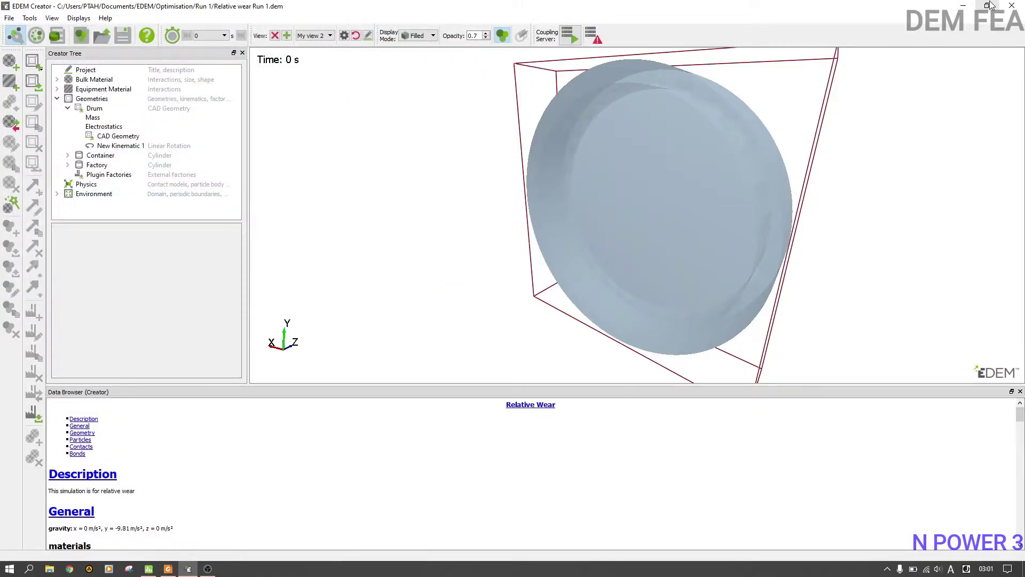
Switch to Minitab and check the RPM value of the first run in the design worksheet.
{"action": "left_click", "coordinate": [962, 5]}
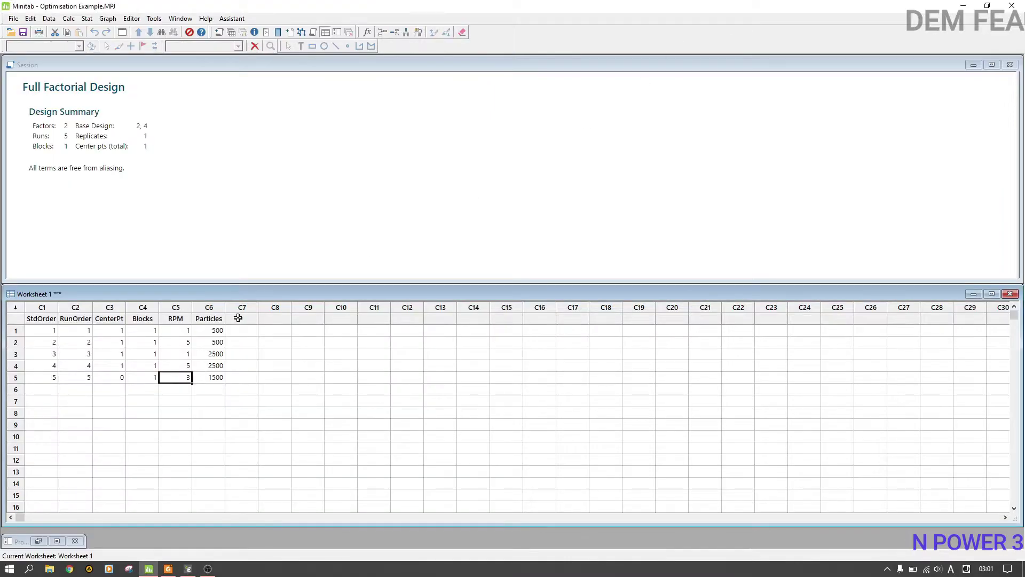
{"action": "left_click", "coordinate": [184, 330]}
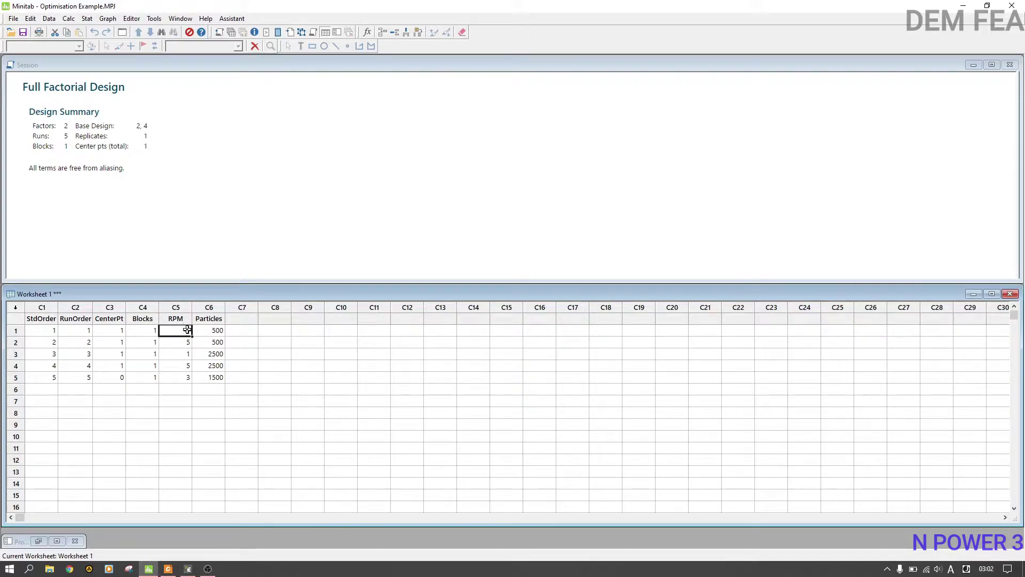
{"action": "left_click", "coordinate": [963, 5]}
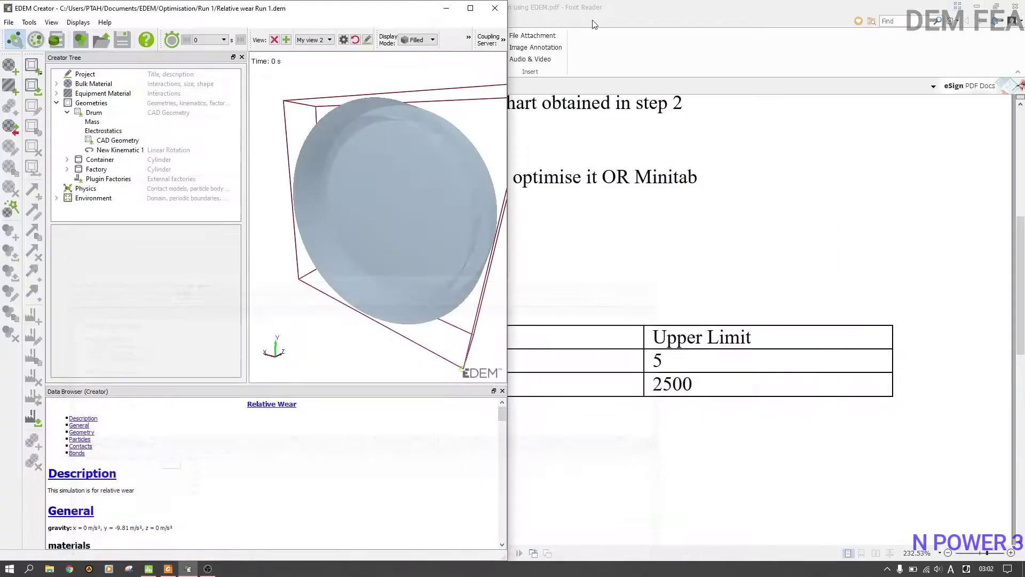
In EDEM Creator, set the initial velocity of the drum's New Kinematic 1 rotation to 1 rad/s.
{"action": "double_click", "coordinate": [410, 13]}
{"action": "left_click", "coordinate": [119, 146]}
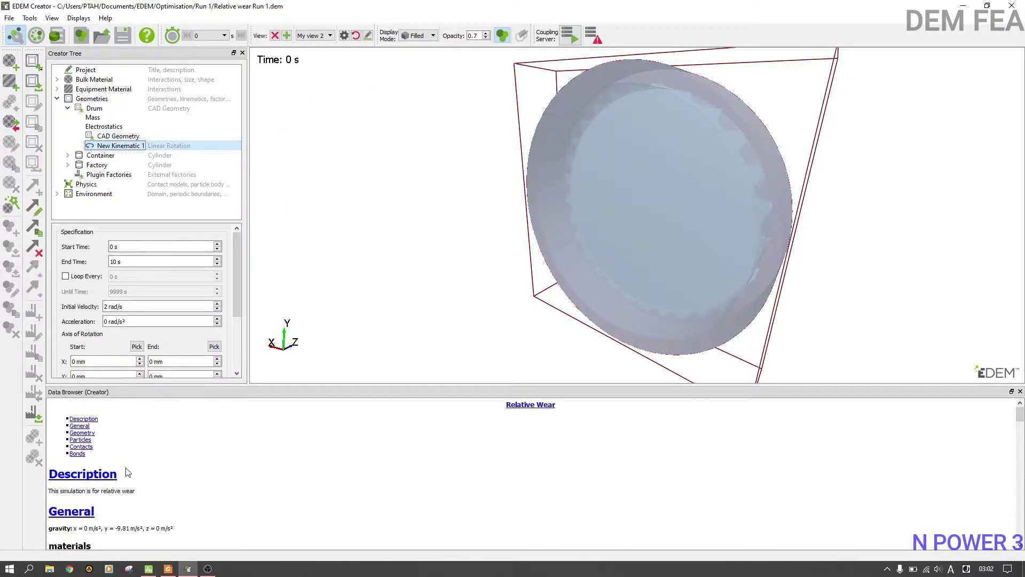
{"action": "left_click", "coordinate": [109, 307]}
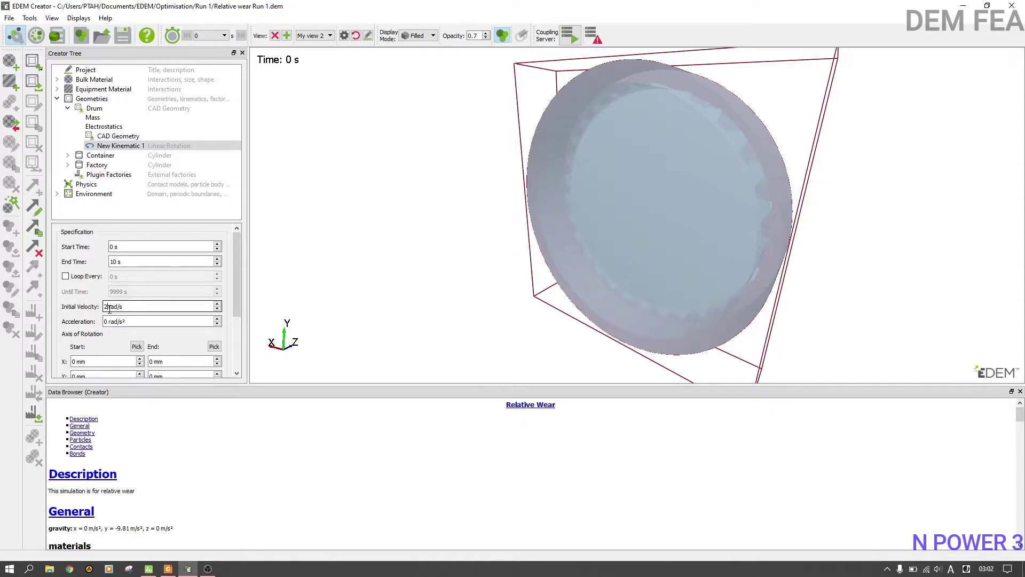
{"action": "key", "text": "BackSpace"}
{"action": "type", "text": "1"}
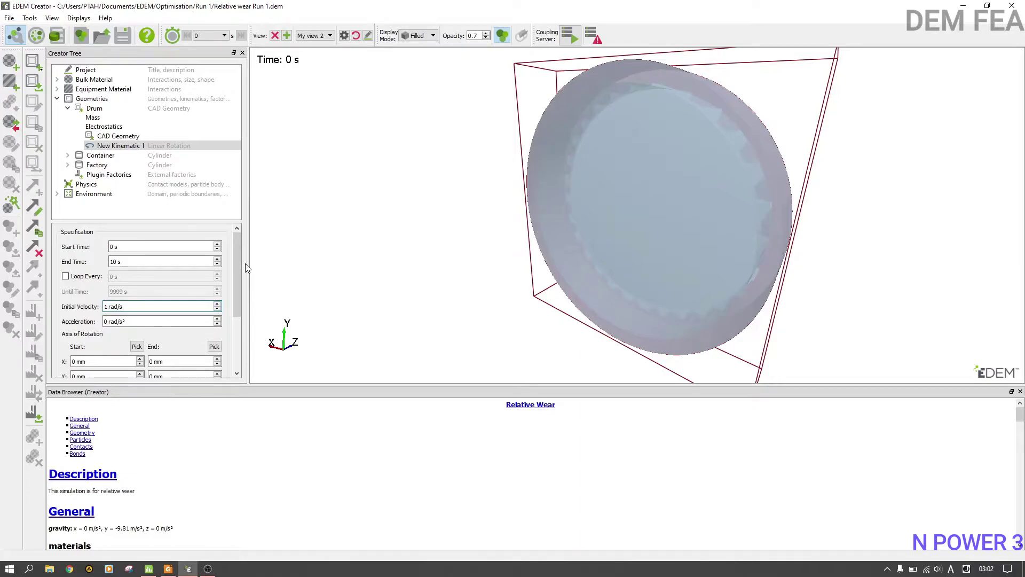
{"action": "scroll", "coordinate": [239, 268], "scroll_direction": "down", "scroll_amount": 3}
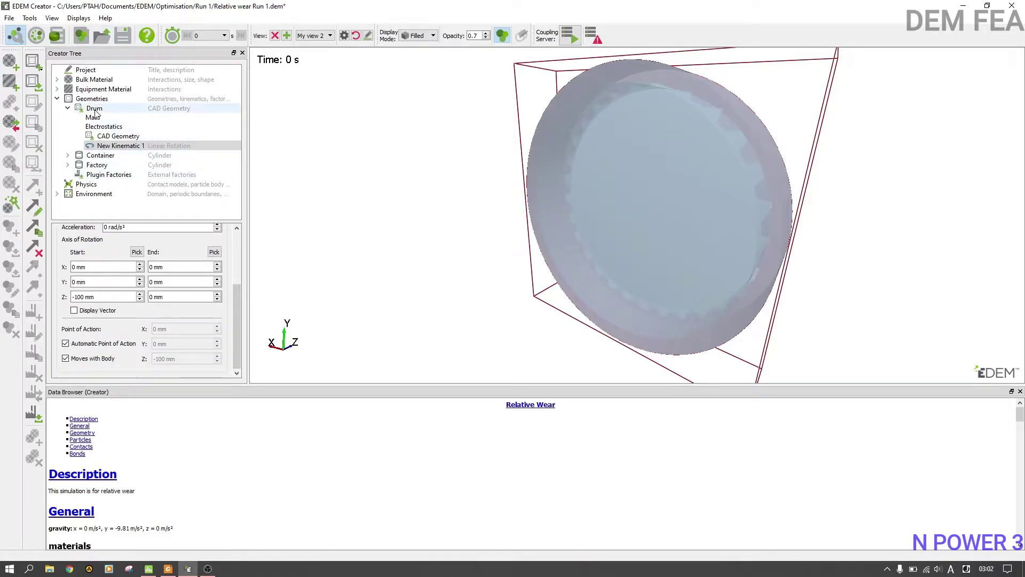
Set the total number of particles in the static factory to 500 and save the deck.
{"action": "left_click", "coordinate": [67, 165]}
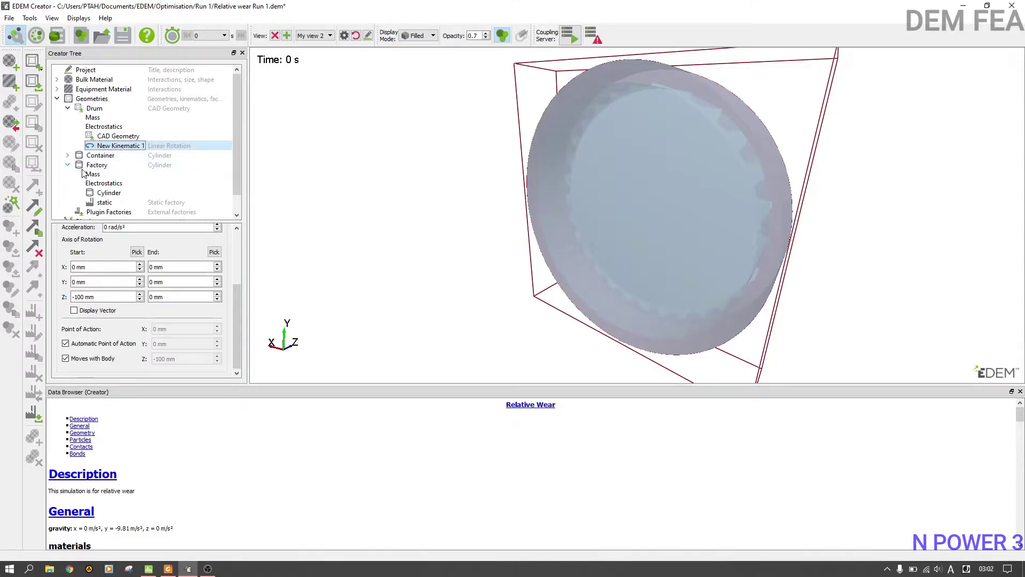
{"action": "left_click", "coordinate": [105, 203]}
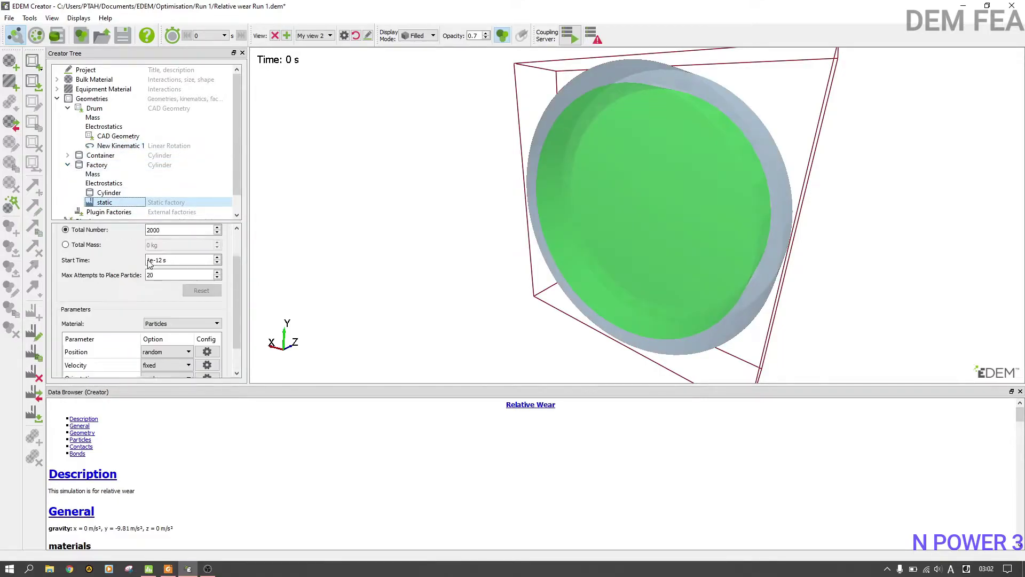
{"action": "scroll", "coordinate": [160, 257], "scroll_direction": "up", "scroll_amount": 3}
{"action": "left_click_drag", "start_coordinate": [162, 262], "coordinate": [136, 265]}
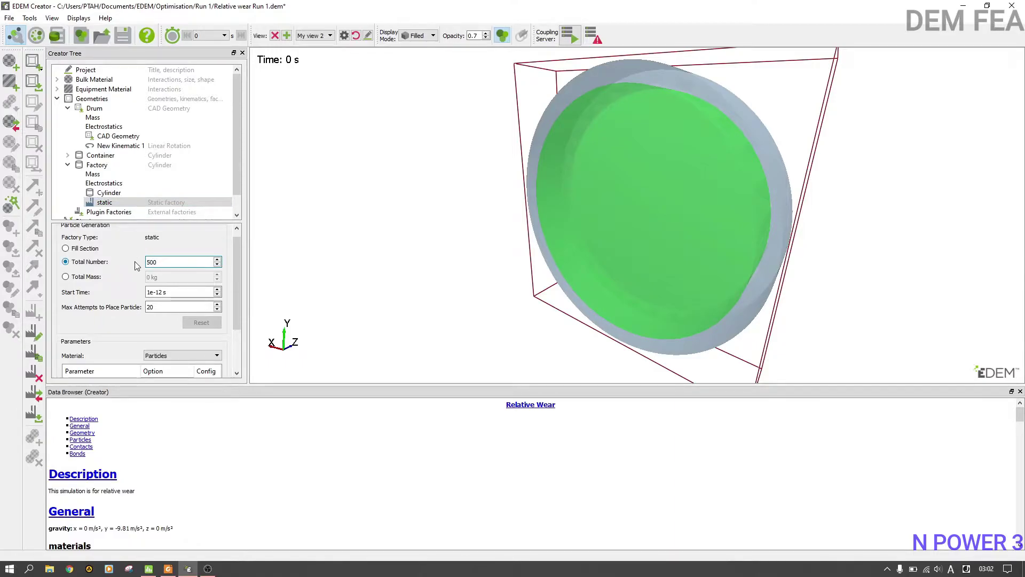
{"action": "type", "text": "500"}
{"action": "left_click", "coordinate": [116, 38]}
In the Simulator, set the total simulation time to 5 s and run the simulation.
{"action": "left_click", "coordinate": [41, 41]}
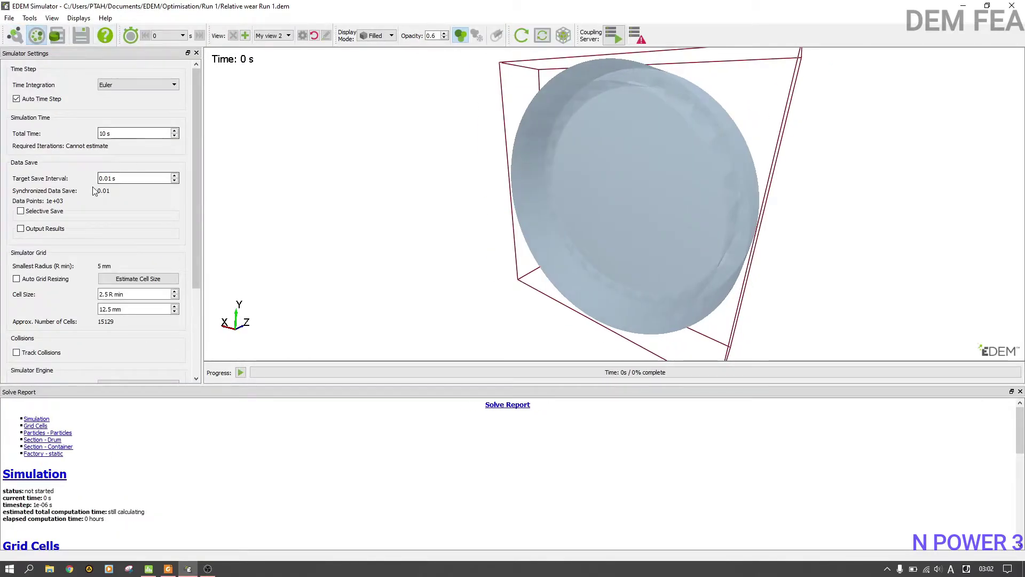
{"action": "double_click", "coordinate": [106, 134]}
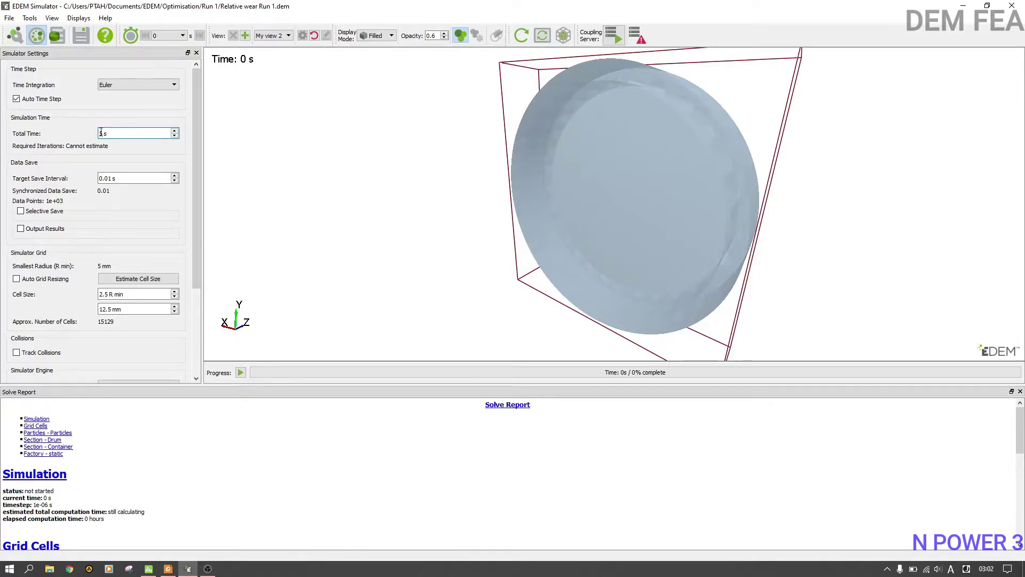
{"action": "left_click", "coordinate": [241, 373]}
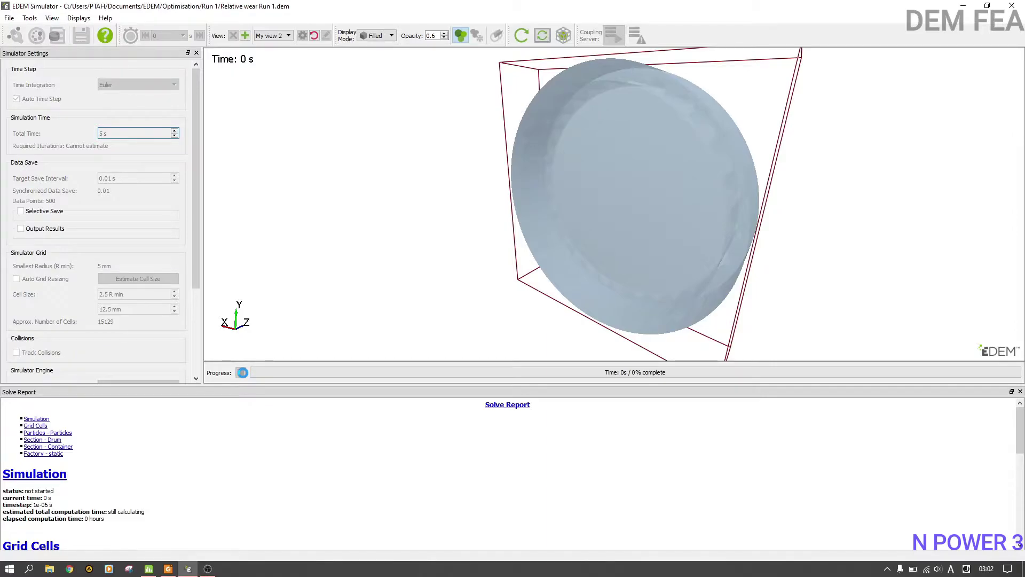
{"action": "left_click", "coordinate": [542, 38]}
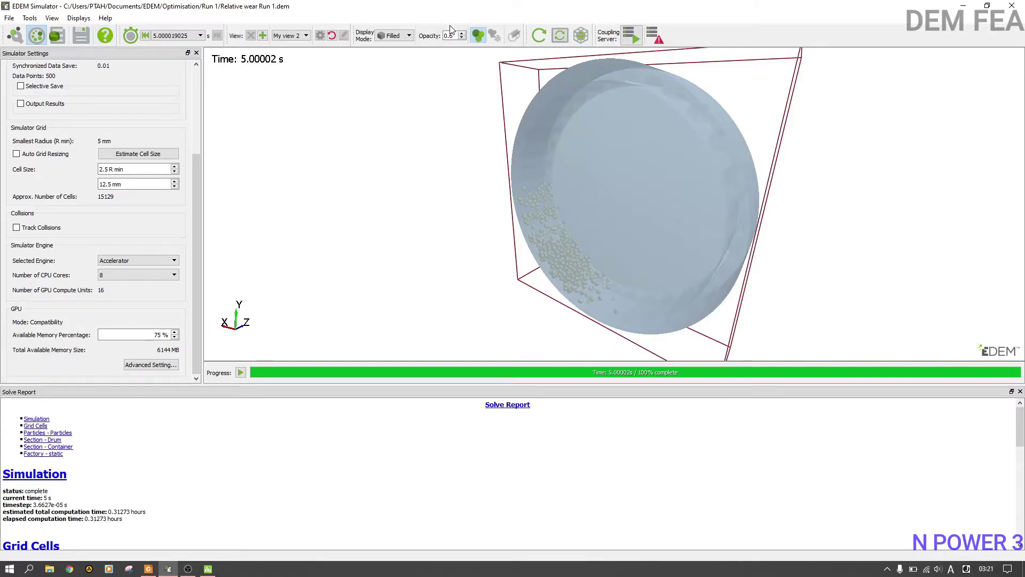
In the Analyst, choose Normal Cumulative Contact Energy as the colouring attribute for all geometries.
{"action": "left_click", "coordinate": [58, 35]}
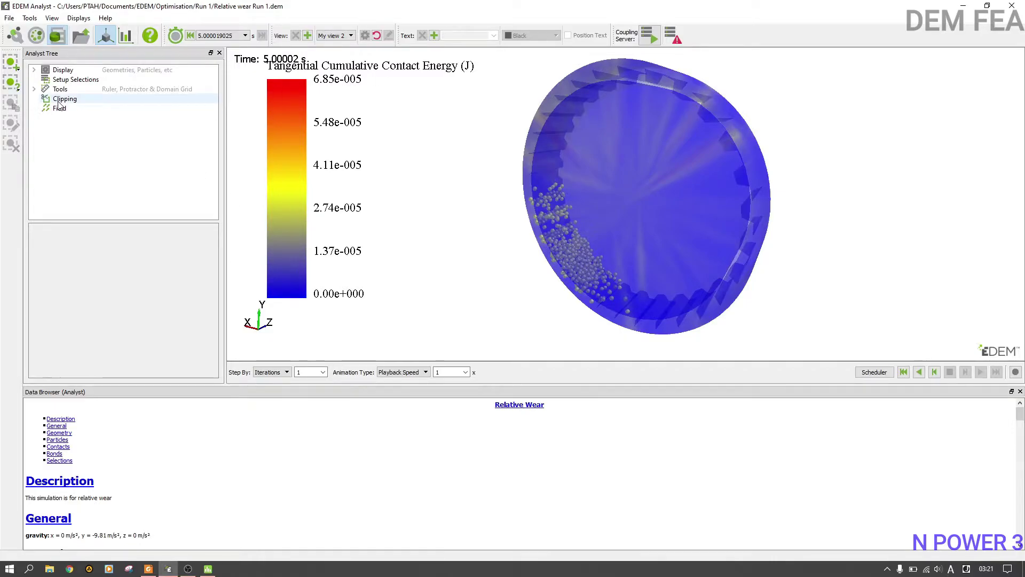
{"action": "left_click", "coordinate": [33, 89]}
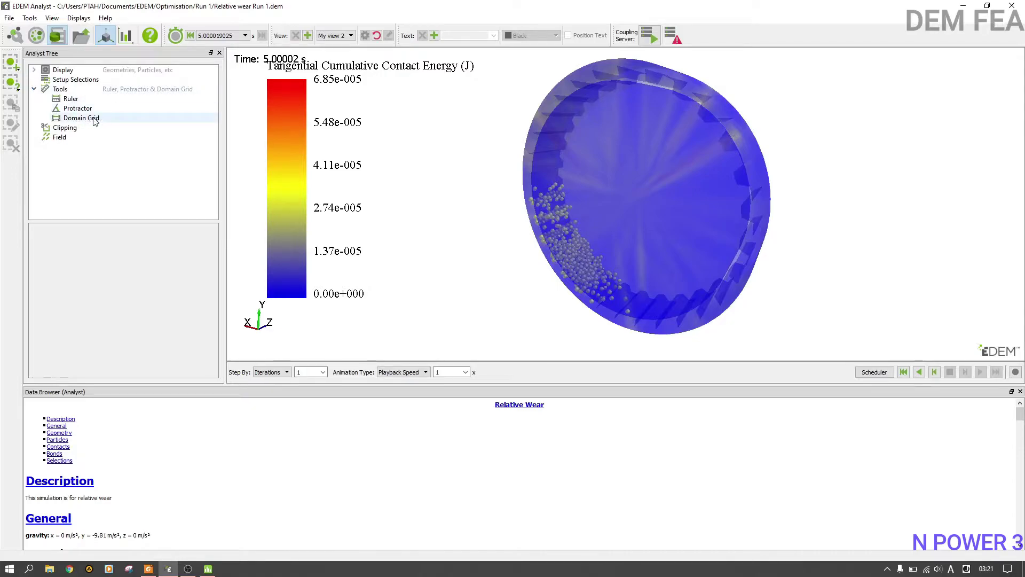
{"action": "left_click", "coordinate": [33, 70]}
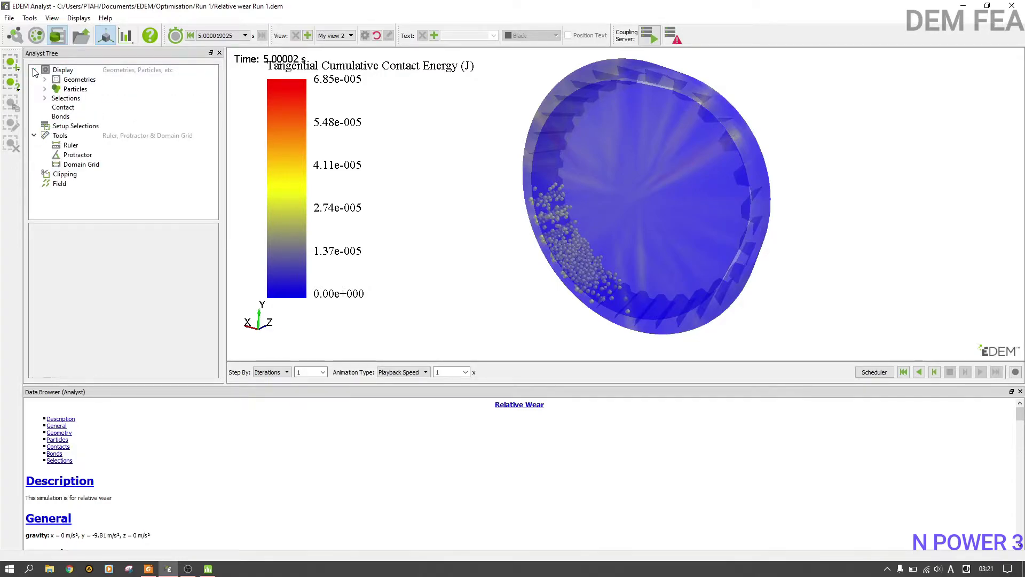
{"action": "left_click", "coordinate": [79, 79]}
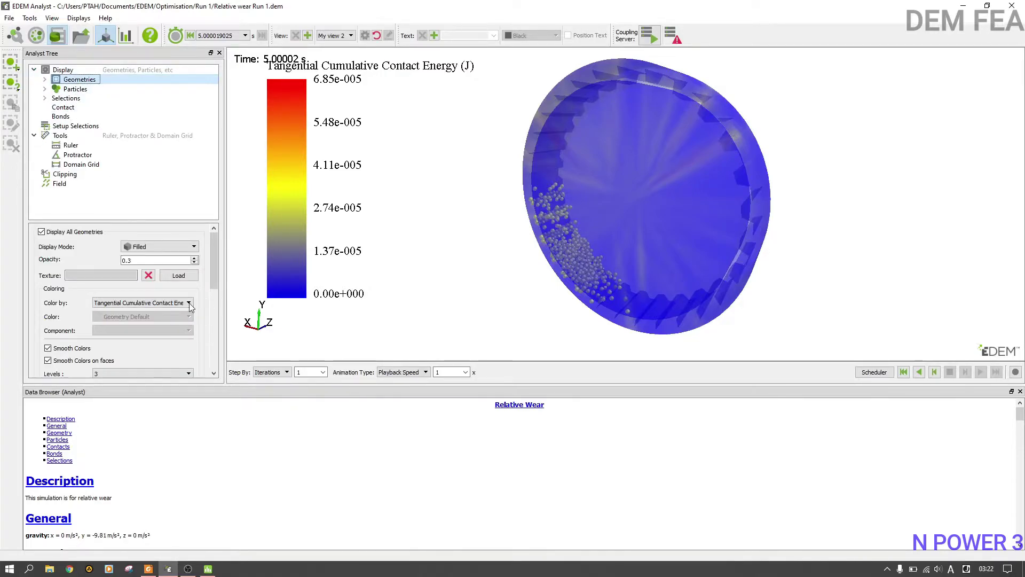
{"action": "left_click", "coordinate": [189, 303]}
{"action": "left_click", "coordinate": [166, 333]}
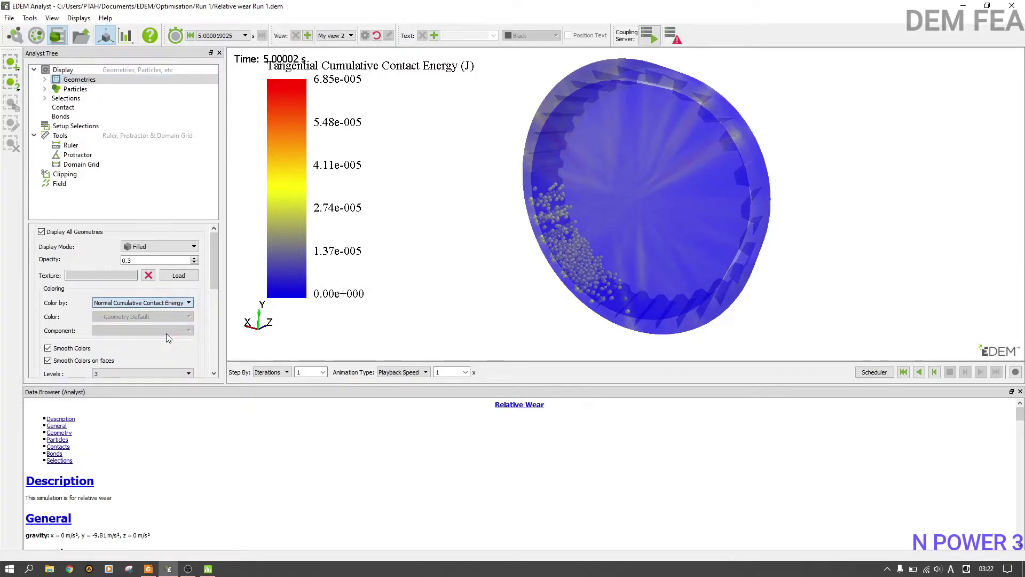
Turn off the geometry colour legend and apply the display settings to all geometries.
{"action": "left_click_drag", "start_coordinate": [210, 265], "coordinate": [209, 348]}
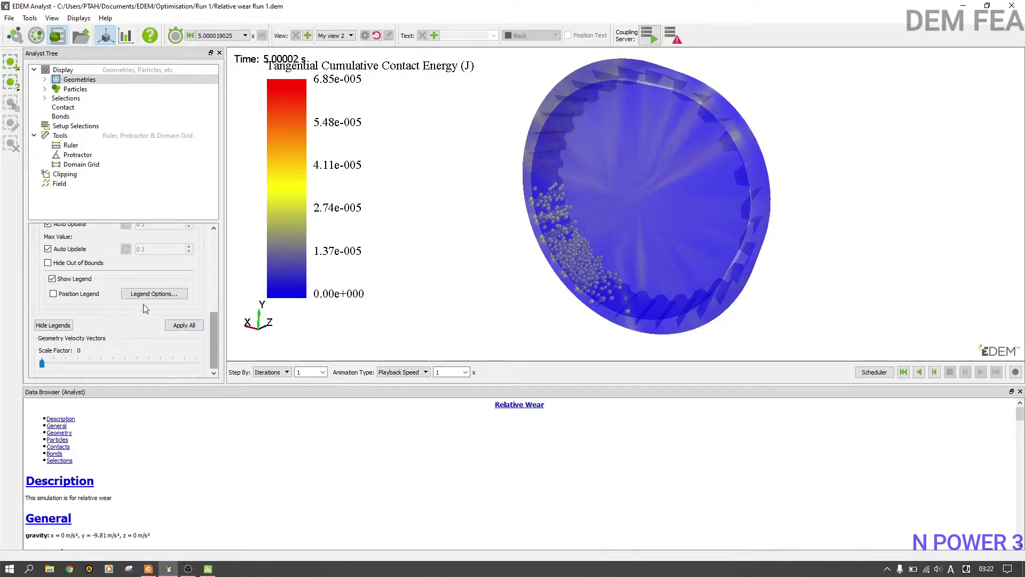
{"action": "left_click", "coordinate": [80, 279]}
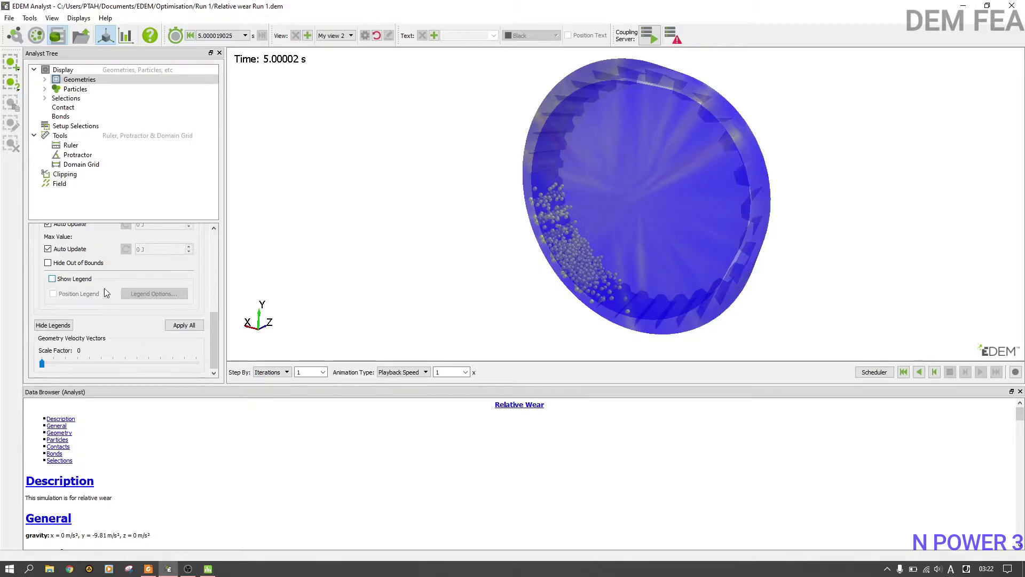
{"action": "left_click", "coordinate": [184, 325]}
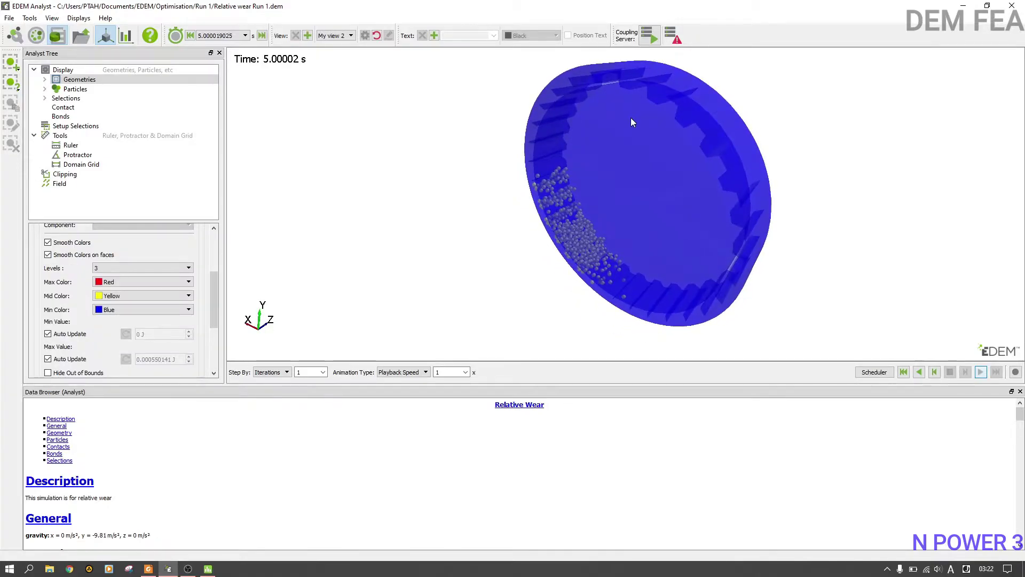
Examine the attributes available for colouring the geometries without changing the current choice.
{"action": "scroll", "coordinate": [212, 294], "scroll_direction": "up", "scroll_amount": 3}
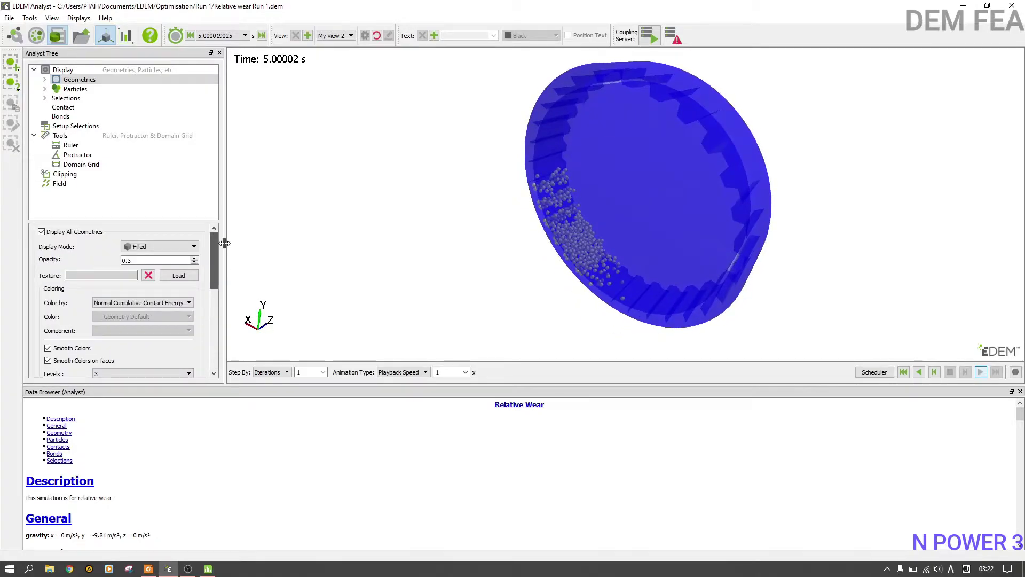
{"action": "left_click", "coordinate": [142, 304]}
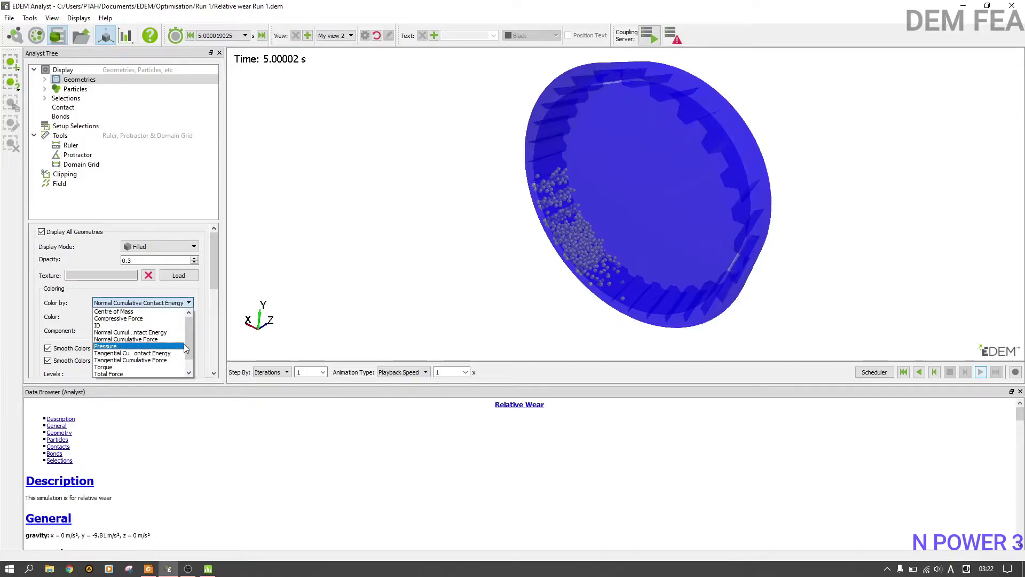
{"action": "left_click", "coordinate": [216, 261]}
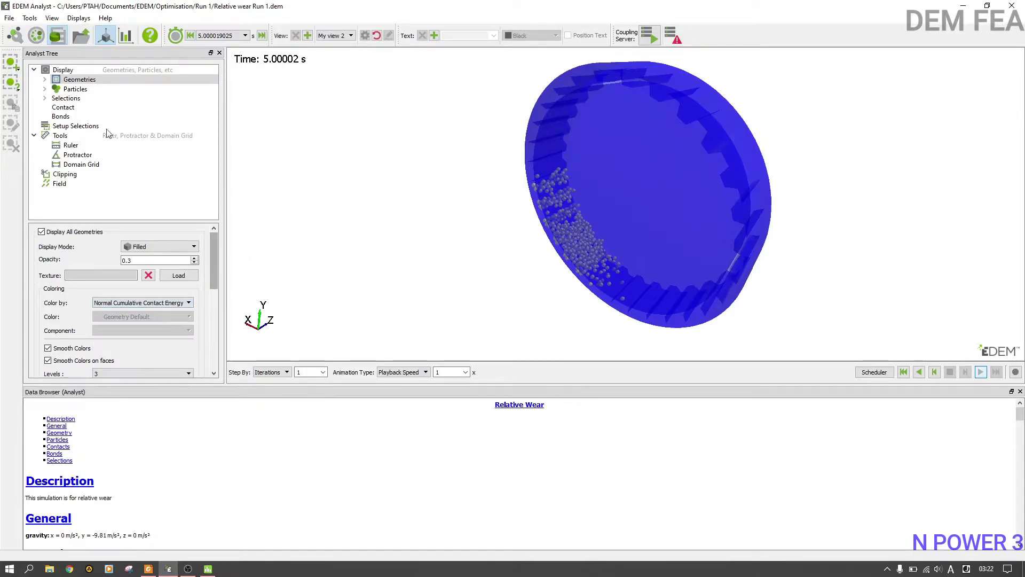
Open the results data export and replace the existing export configuration with a new blank one.
{"action": "left_click", "coordinate": [9, 20]}
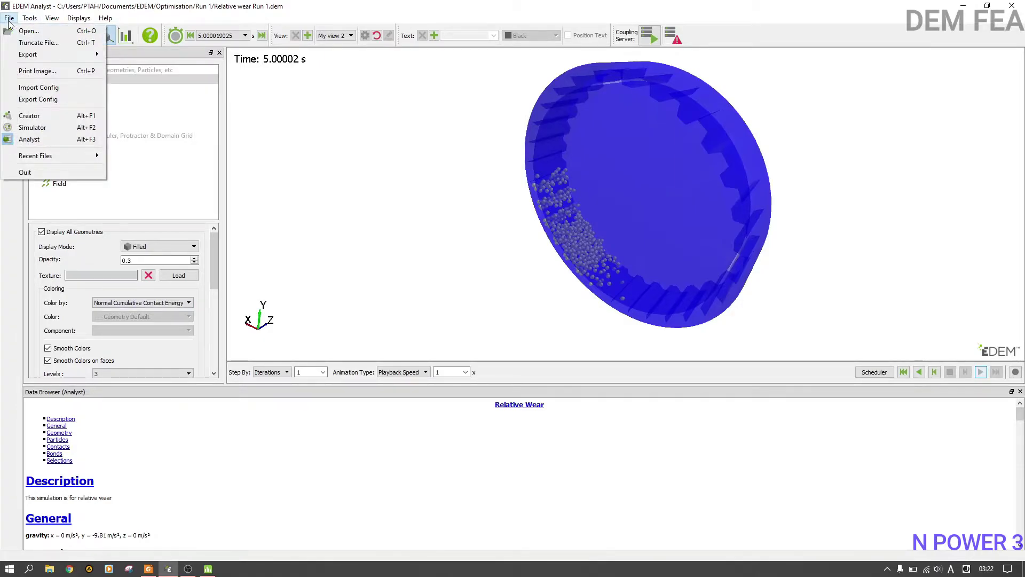
{"action": "mouse_move", "coordinate": [57, 56]}
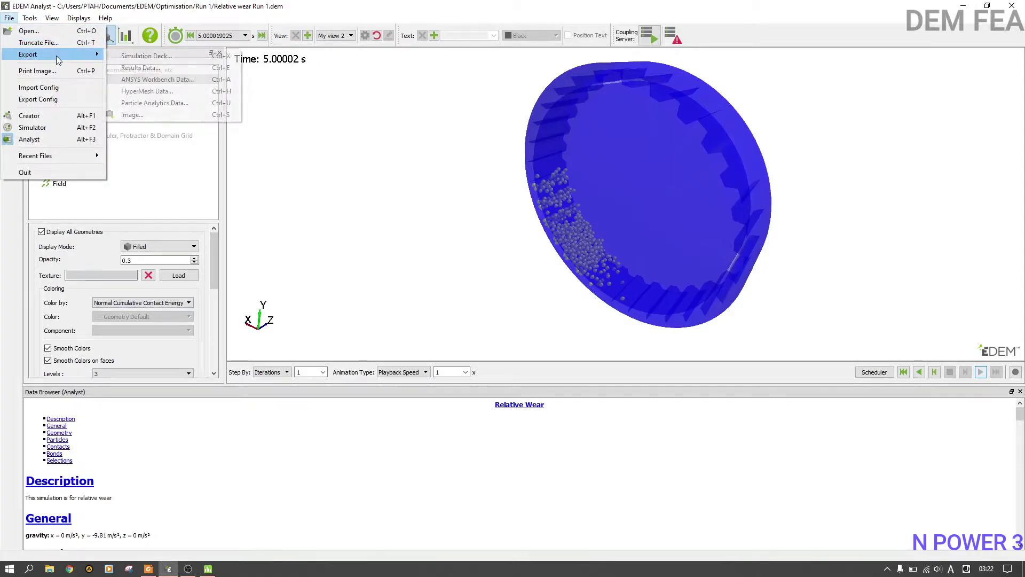
{"action": "left_click", "coordinate": [179, 67]}
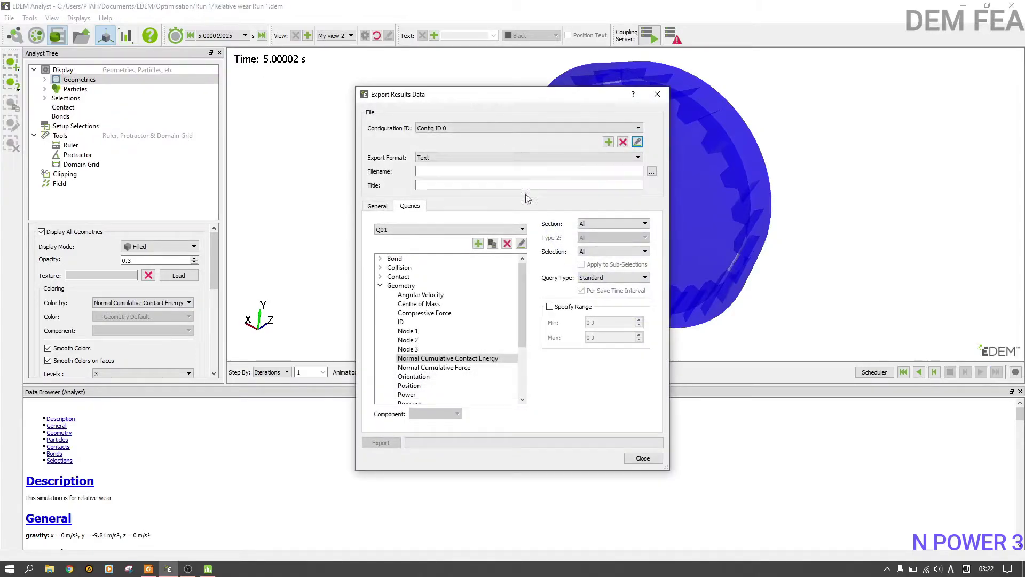
{"action": "left_click", "coordinate": [623, 142]}
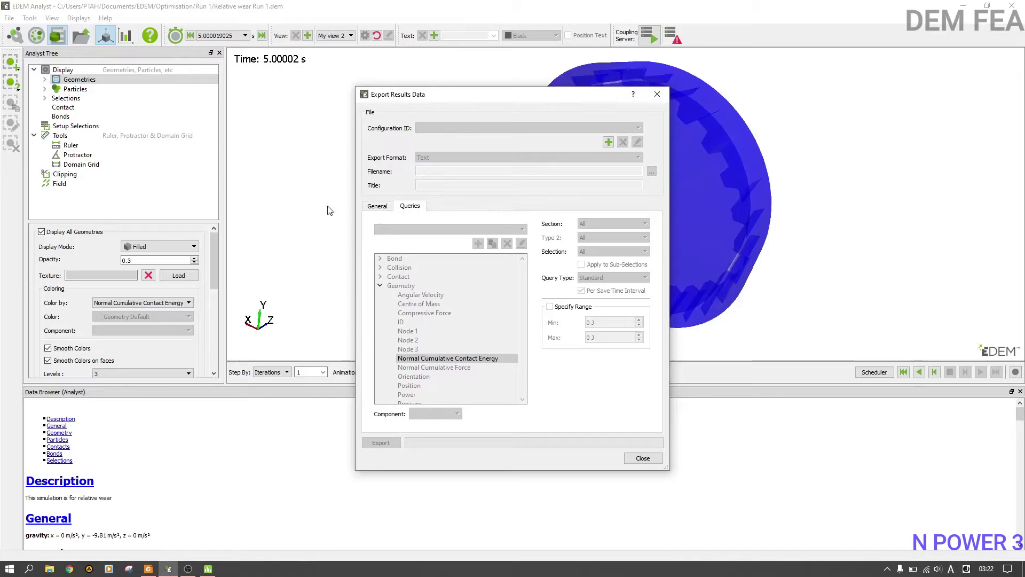
{"action": "left_click", "coordinate": [608, 141]}
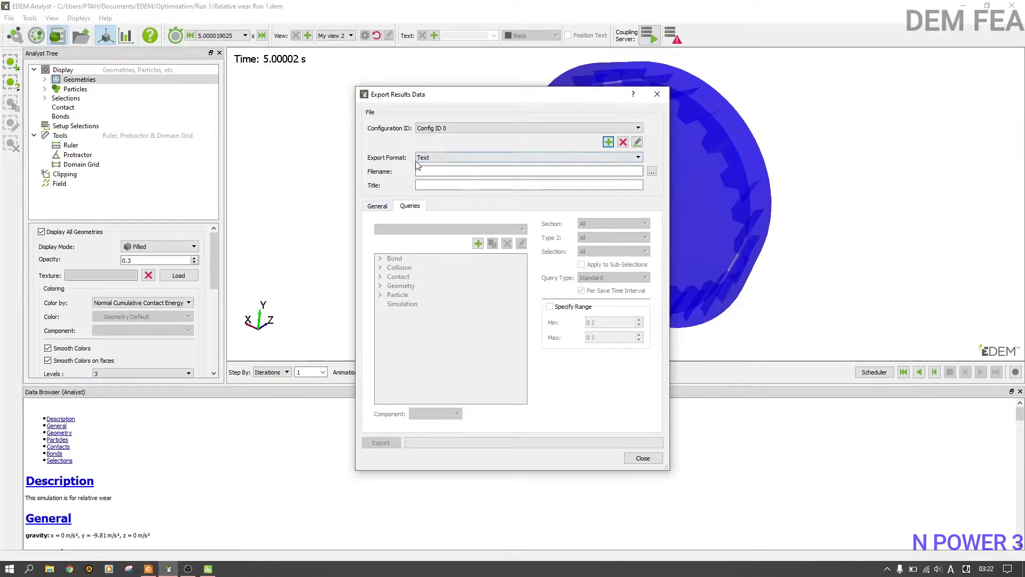
Name the export file "Run 1" and title it "Normal Cumulative contact energy".
{"action": "left_click", "coordinate": [437, 170]}
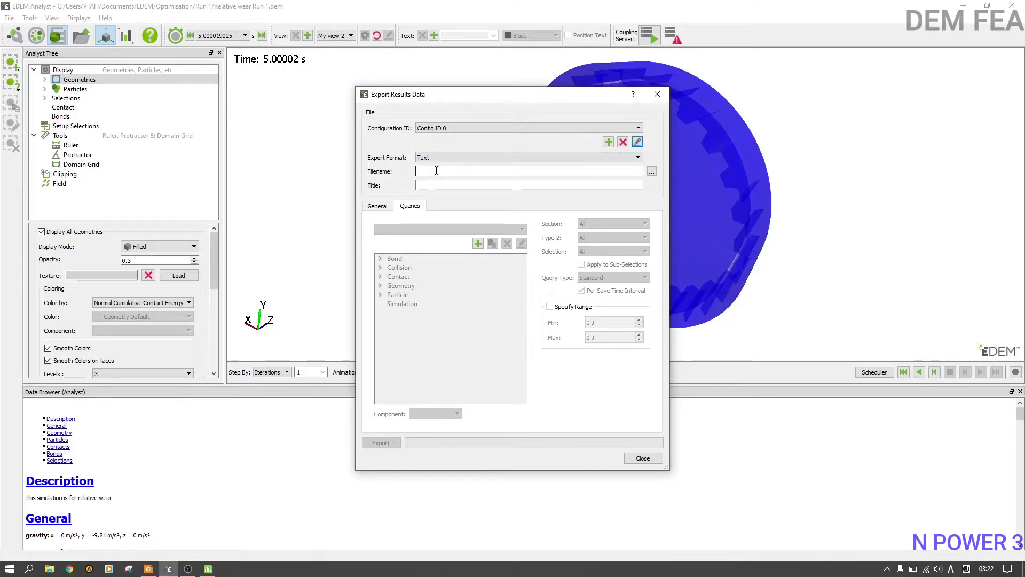
{"action": "type", "text": "Run 1"}
{"action": "left_click", "coordinate": [435, 185]}
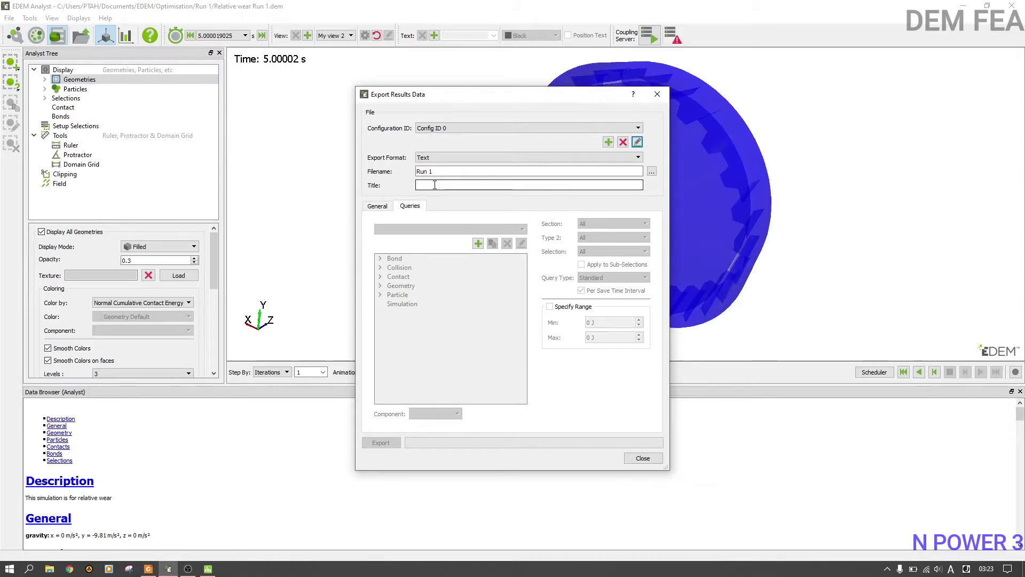
{"action": "type", "text": "Normal Cumulativ"}
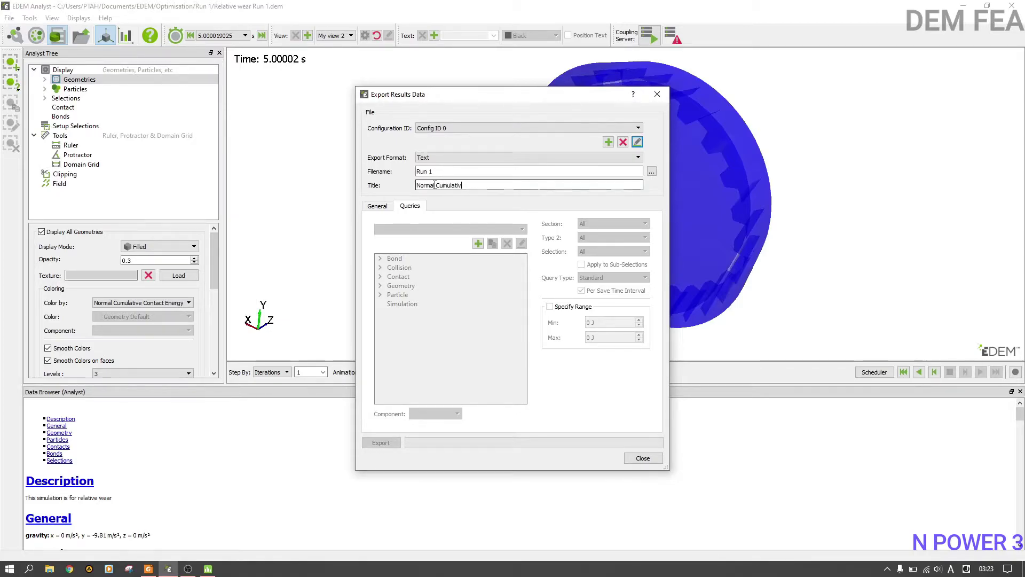
{"action": "type", "text": "e contact energy"}
Add an export query for the Maximum geometry Normal Cumulative Contact Energy, keeping section and selection on All.
{"action": "left_click", "coordinate": [478, 244]}
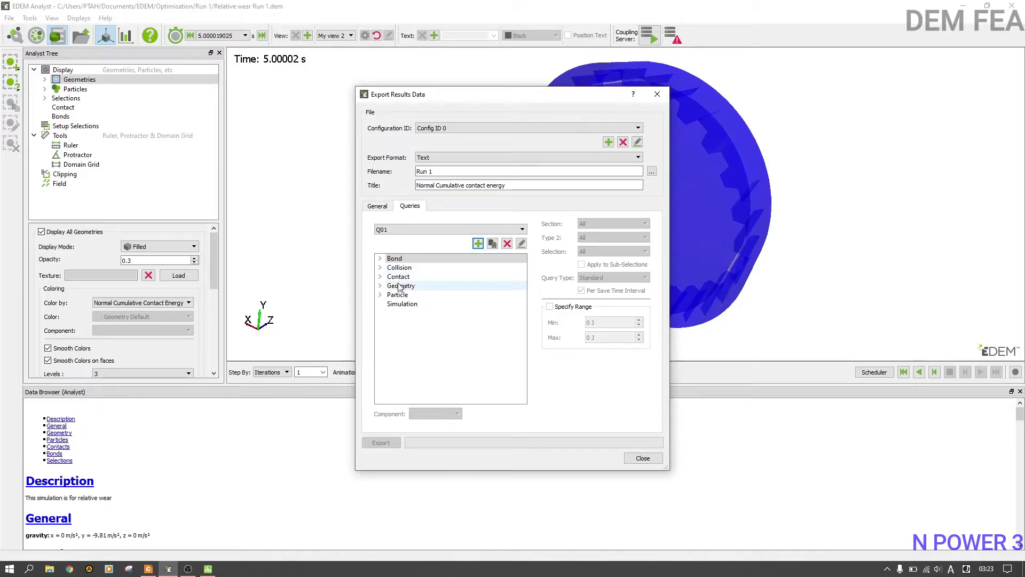
{"action": "left_click", "coordinate": [380, 286]}
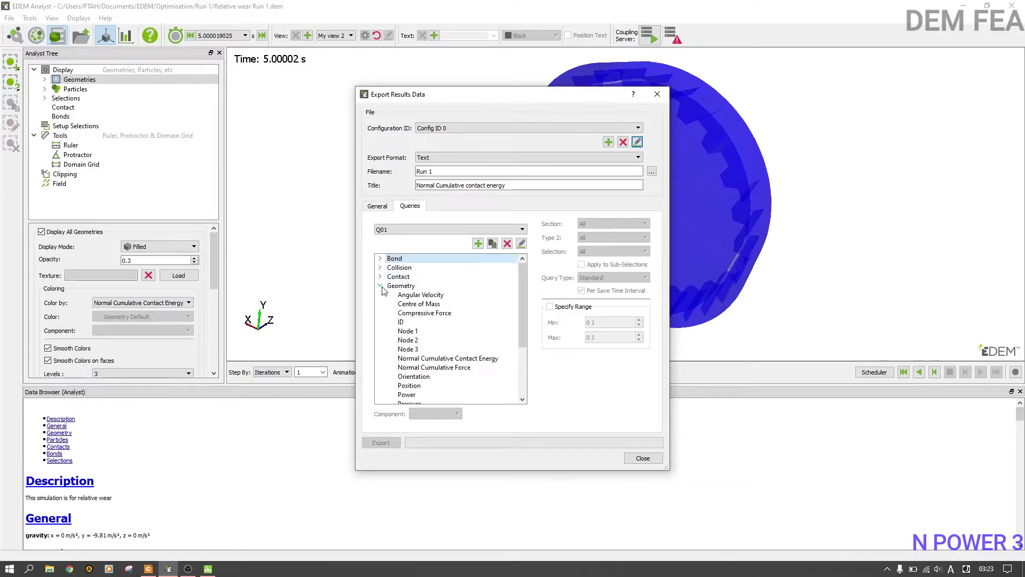
{"action": "left_click", "coordinate": [464, 359]}
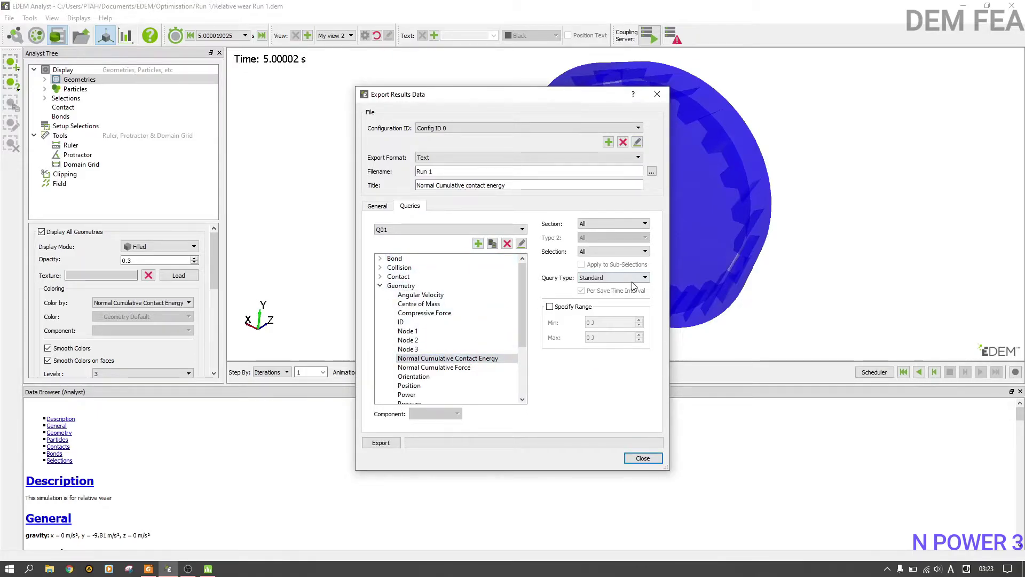
{"action": "left_click", "coordinate": [608, 277]}
{"action": "left_click", "coordinate": [630, 301]}
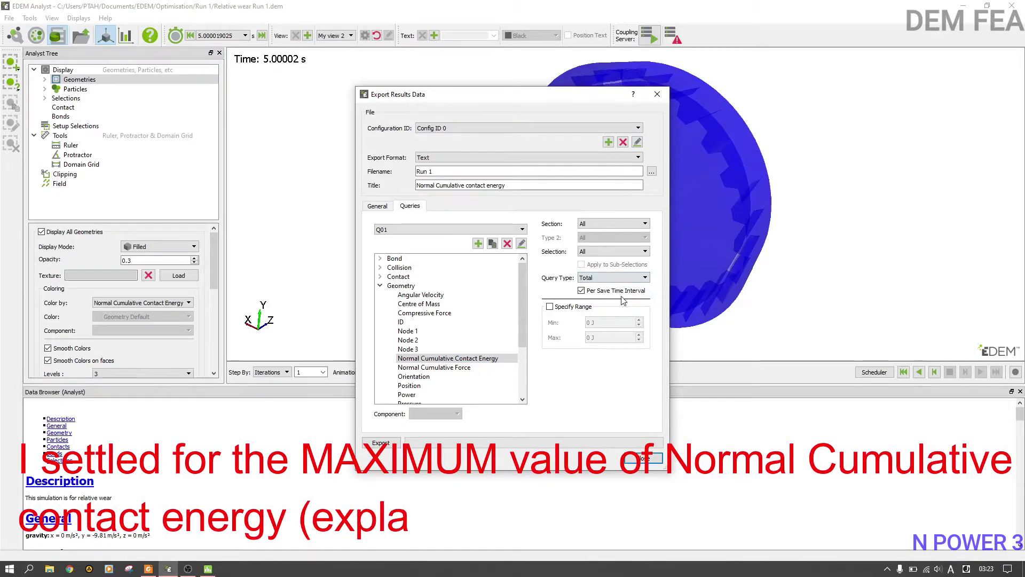
{"action": "left_click", "coordinate": [645, 278]}
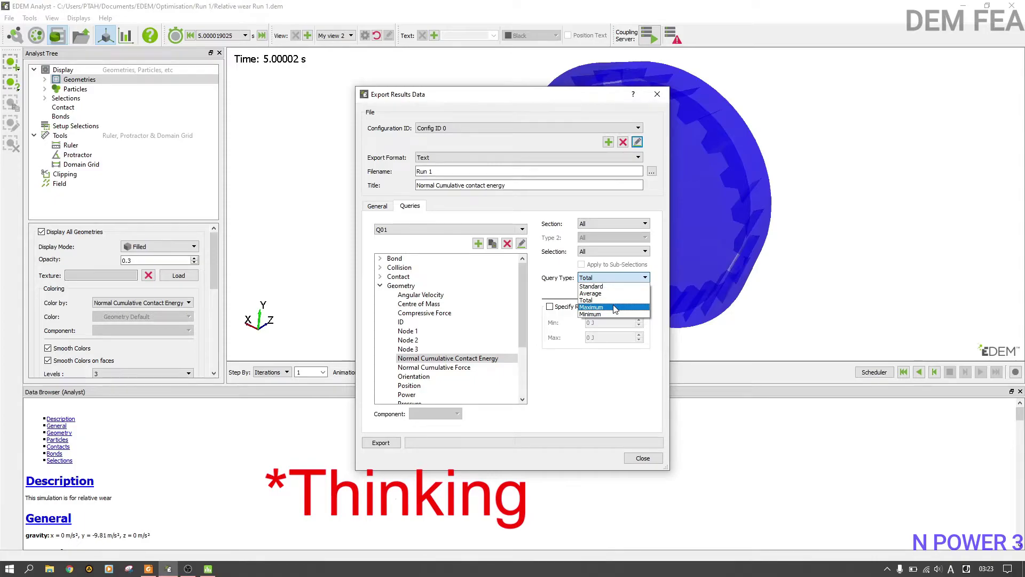
{"action": "left_click", "coordinate": [614, 307]}
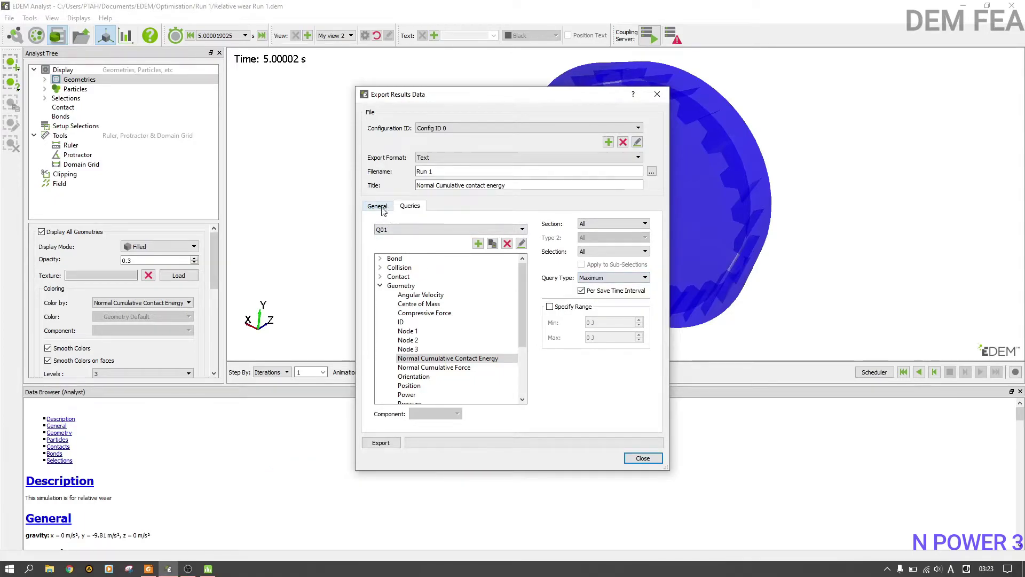
{"action": "left_click", "coordinate": [623, 253]}
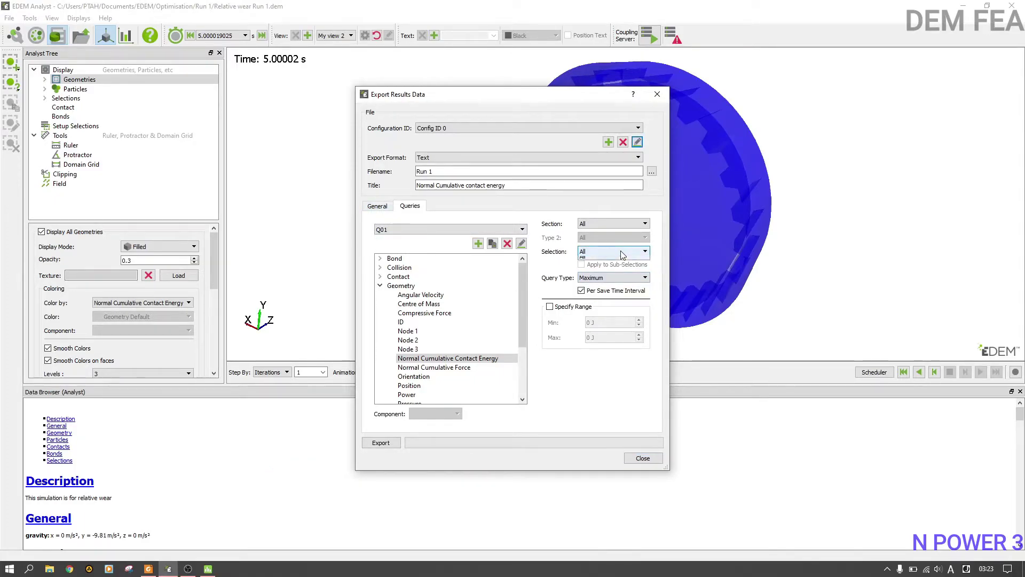
{"action": "left_click", "coordinate": [621, 252]}
{"action": "left_click", "coordinate": [620, 223]}
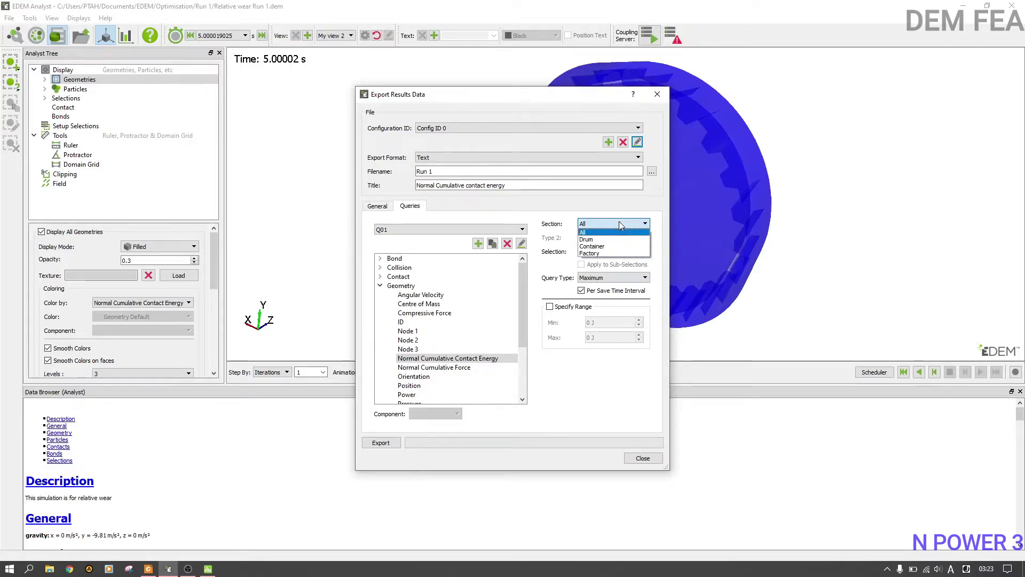
{"action": "left_click", "coordinate": [532, 218]}
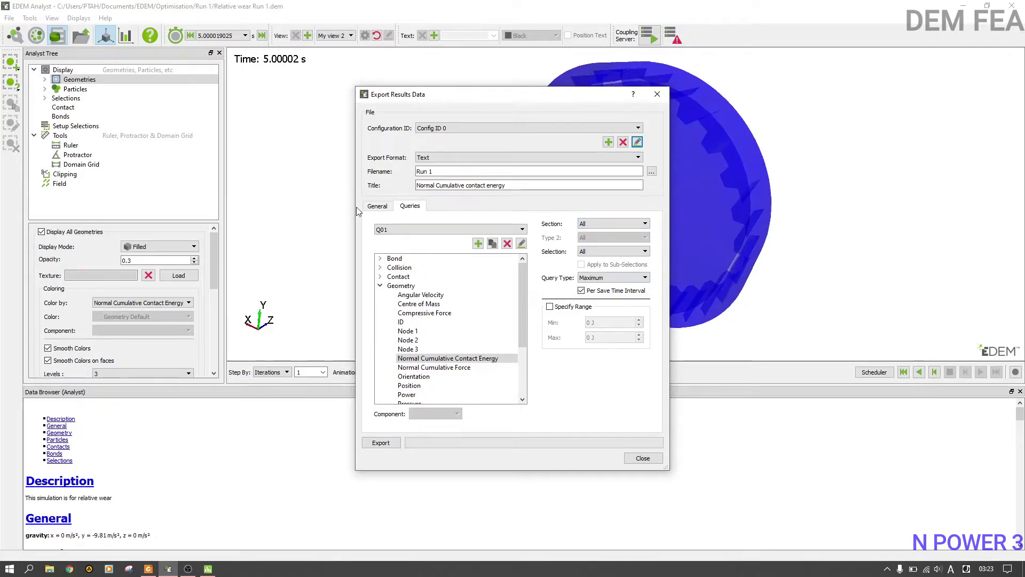
Restrict the exported time steps to the final one by setting the start time to 5.000019025 s.
{"action": "left_click", "coordinate": [377, 206]}
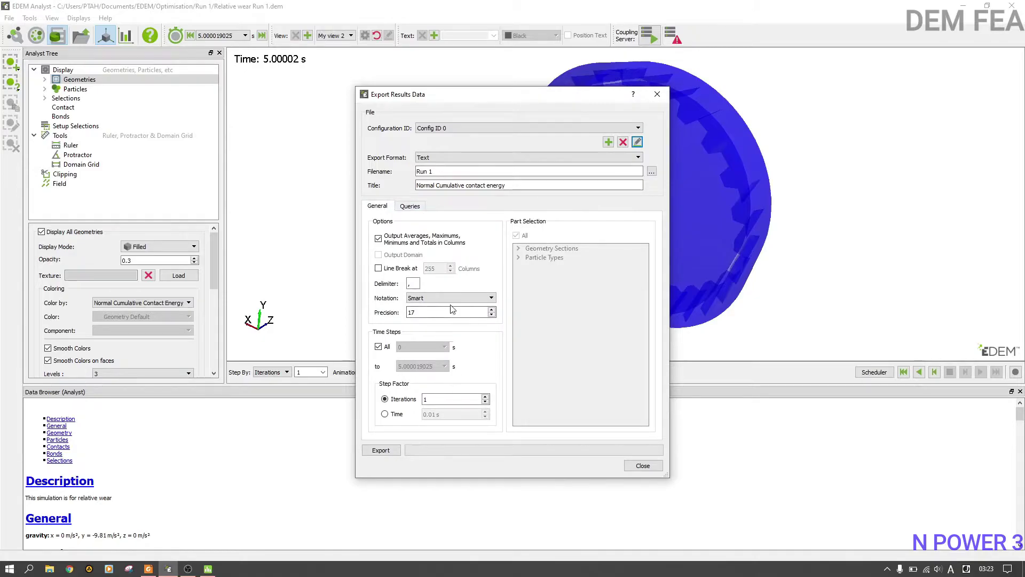
{"action": "left_click", "coordinate": [378, 347]}
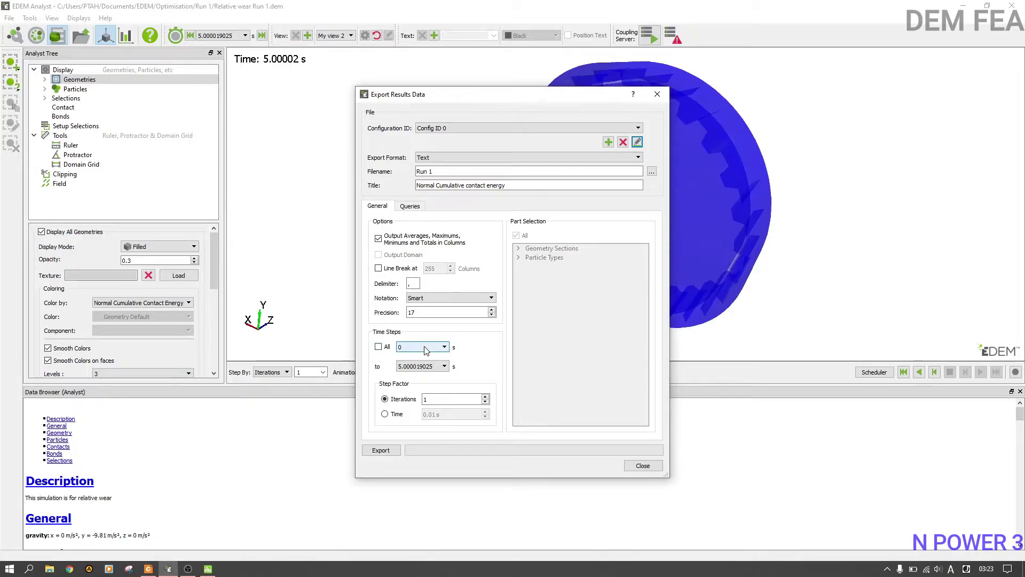
{"action": "left_click", "coordinate": [426, 348]}
{"action": "scroll", "coordinate": [422, 385], "scroll_direction": "down", "scroll_amount": 20}
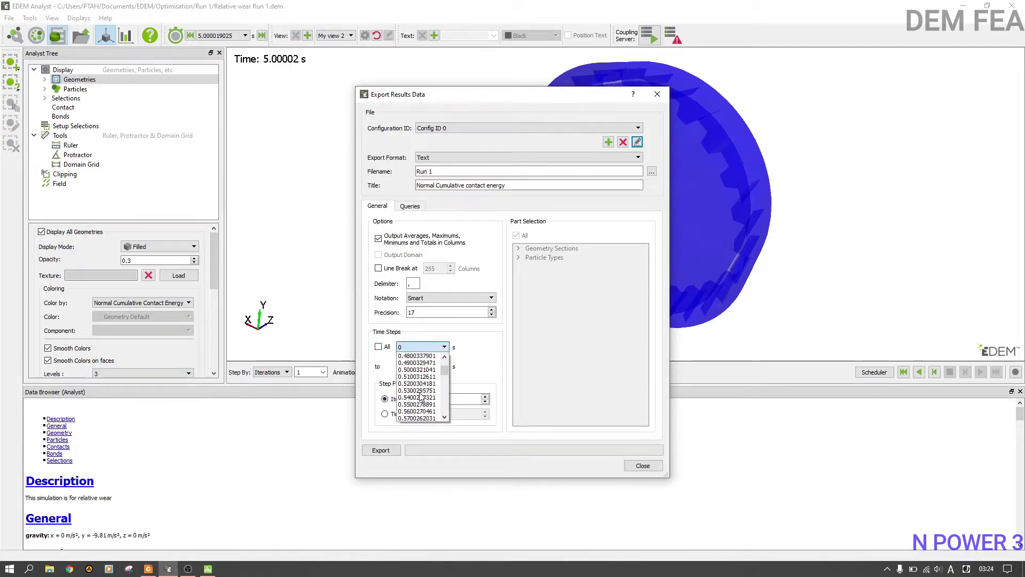
{"action": "scroll", "coordinate": [422, 395], "scroll_direction": "down", "scroll_amount": 20}
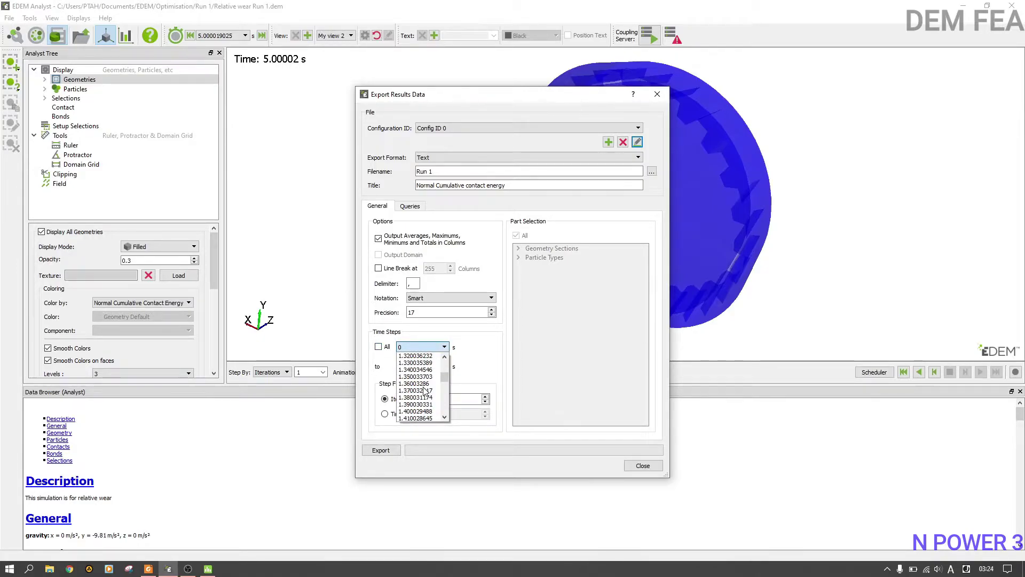
{"action": "left_click_drag", "start_coordinate": [444, 377], "coordinate": [458, 430]}
{"action": "left_click", "coordinate": [421, 418]}
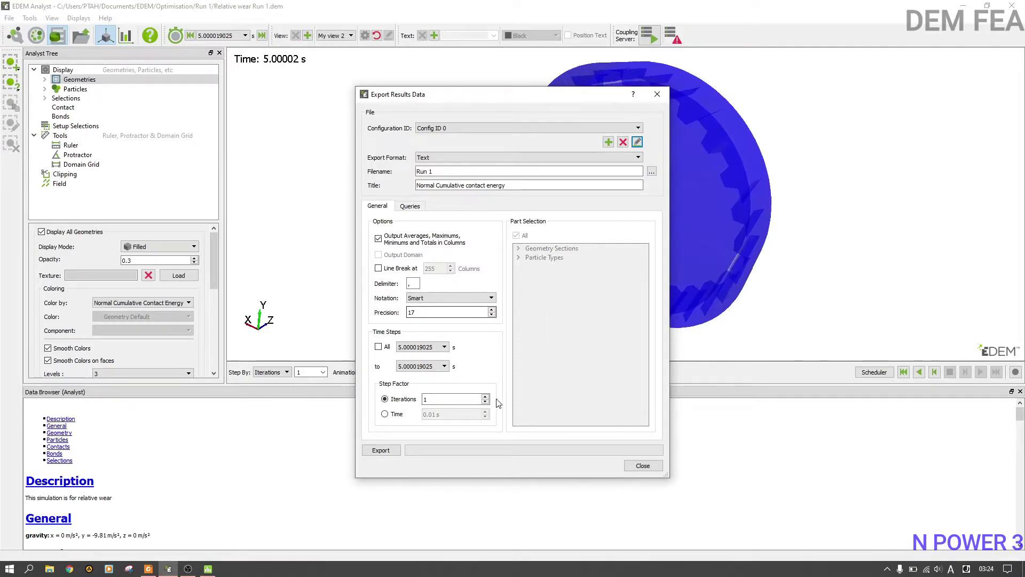
Change the export filename to "Run 1.csv" and export the results data.
{"action": "left_click", "coordinate": [413, 207]}
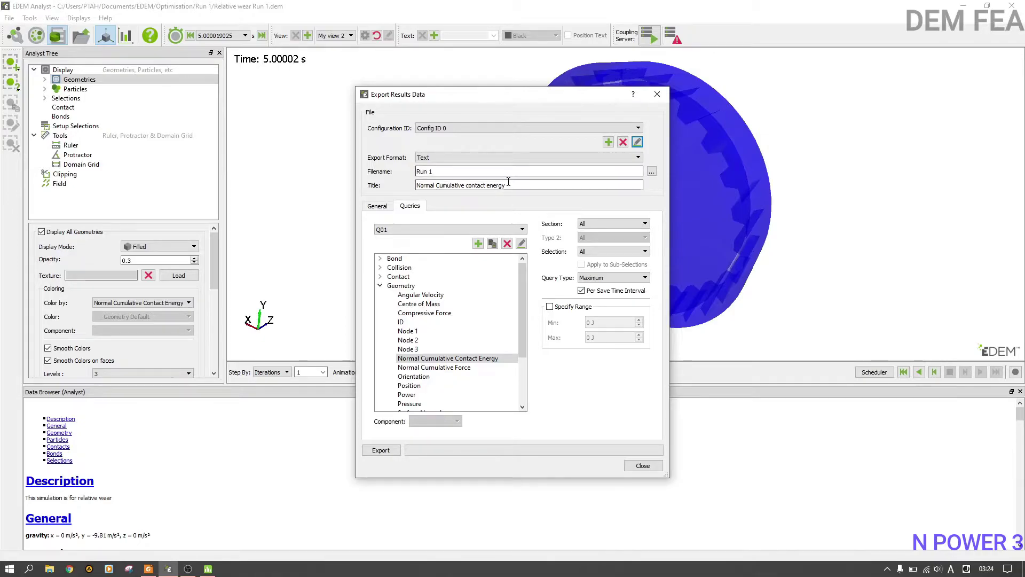
{"action": "left_click", "coordinate": [440, 173]}
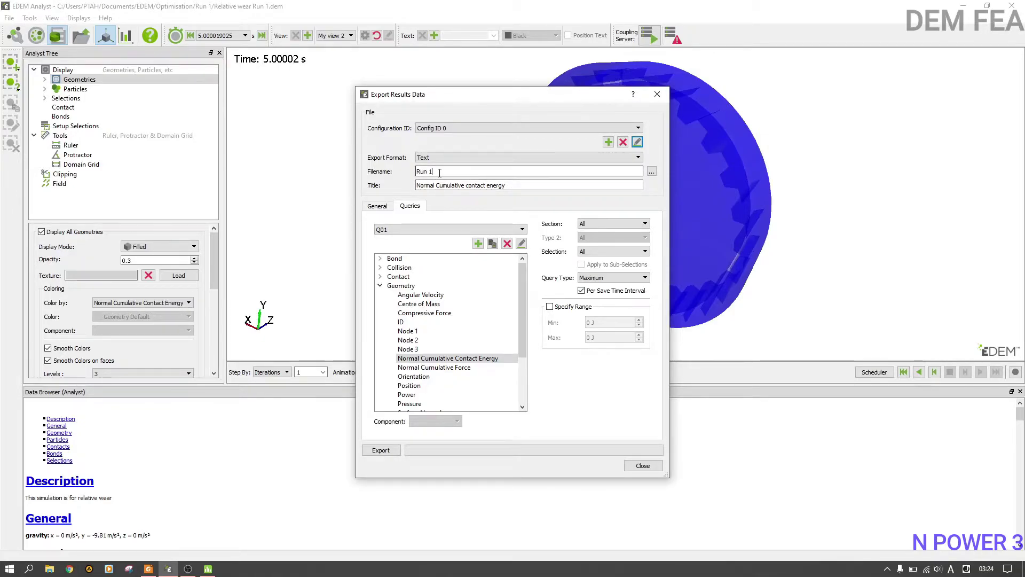
{"action": "type", "text": ".csv"}
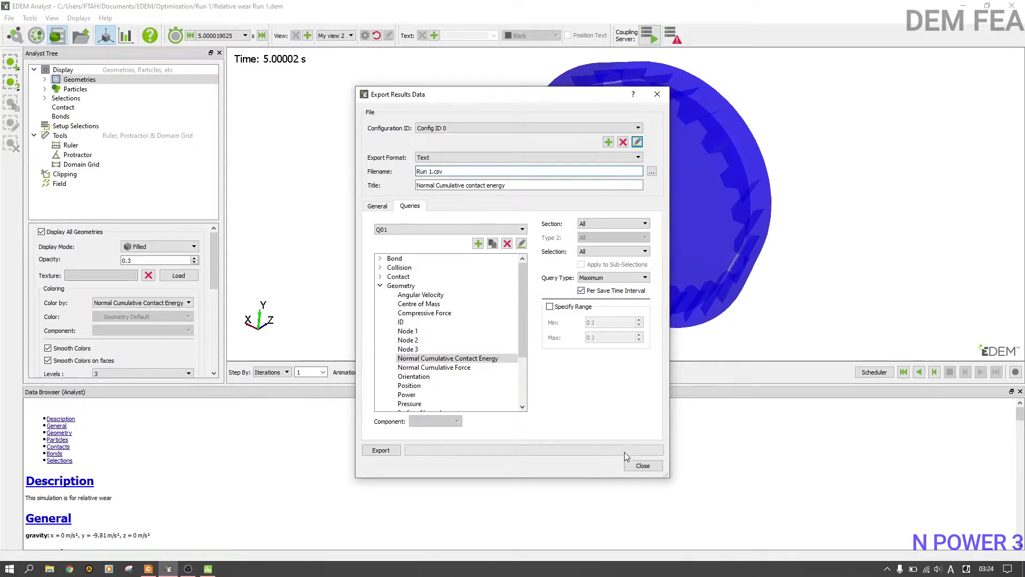
{"action": "left_click", "coordinate": [381, 450]}
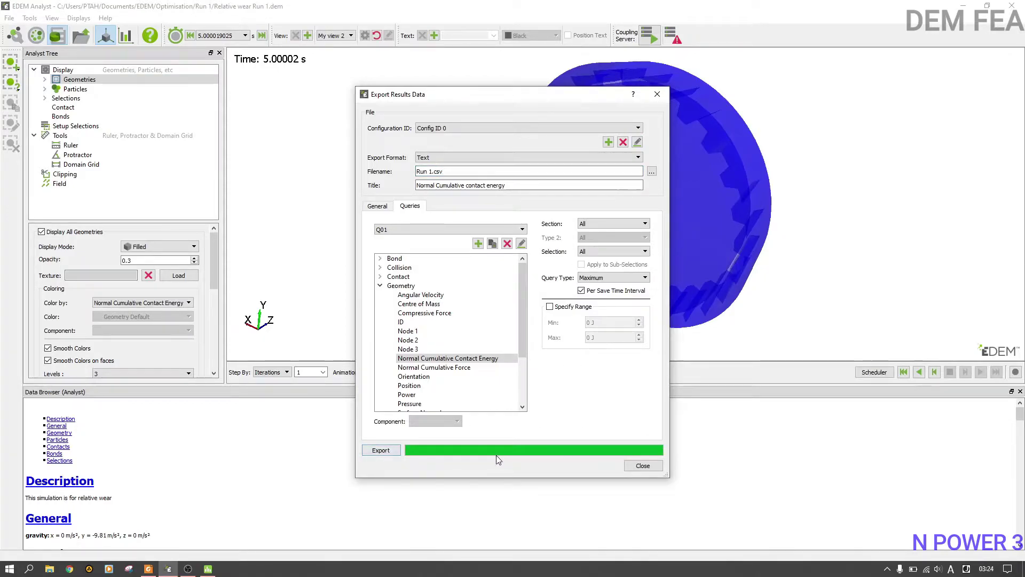
In File Explorer, open the exported Run 1 CSV from Documents > EDEM > Optimisation > Run 1, making Excel the default app for .csv files.
{"action": "left_click", "coordinate": [50, 570]}
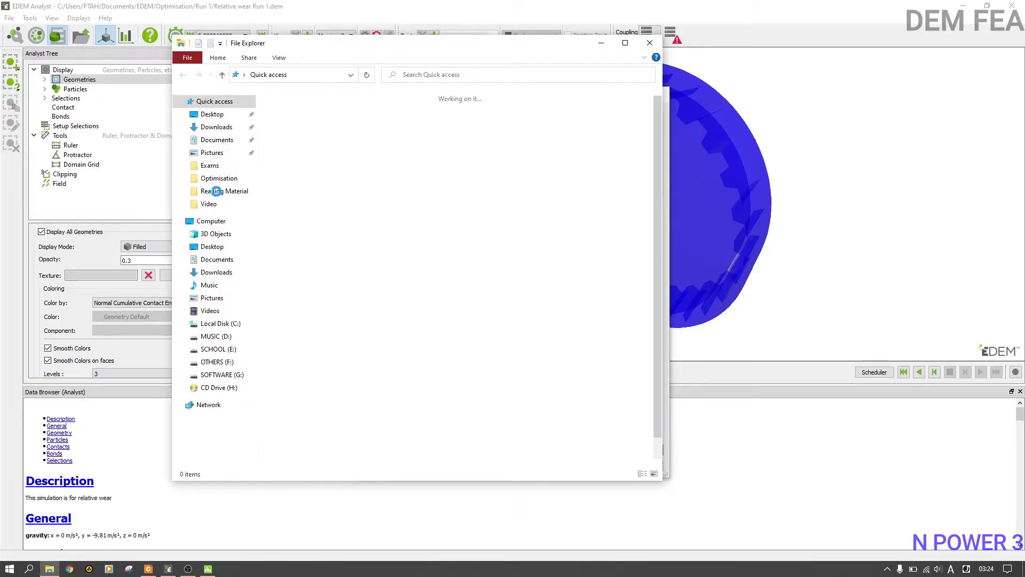
{"action": "left_click", "coordinate": [217, 139]}
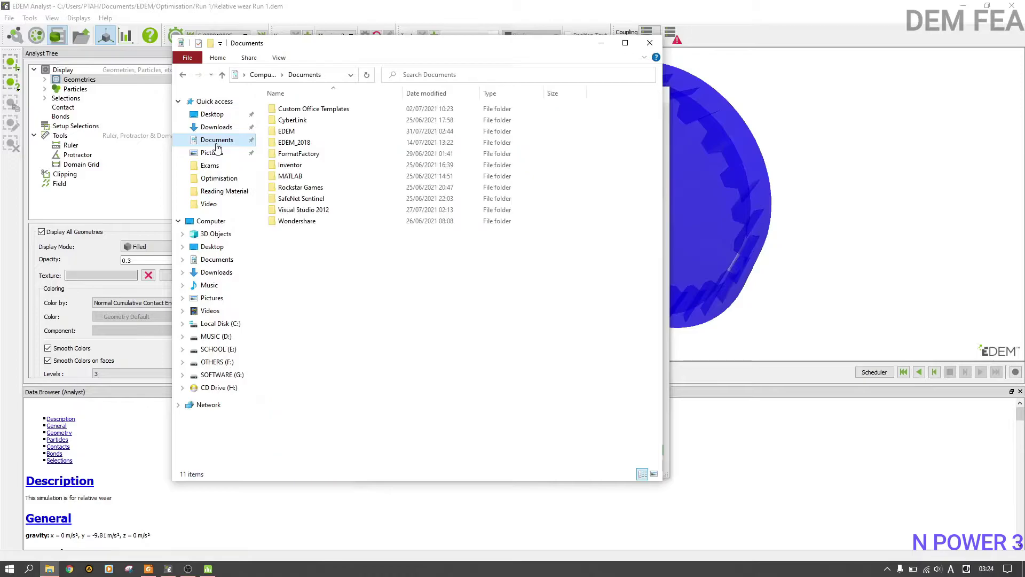
{"action": "double_click", "coordinate": [314, 131]}
{"action": "double_click", "coordinate": [321, 109]}
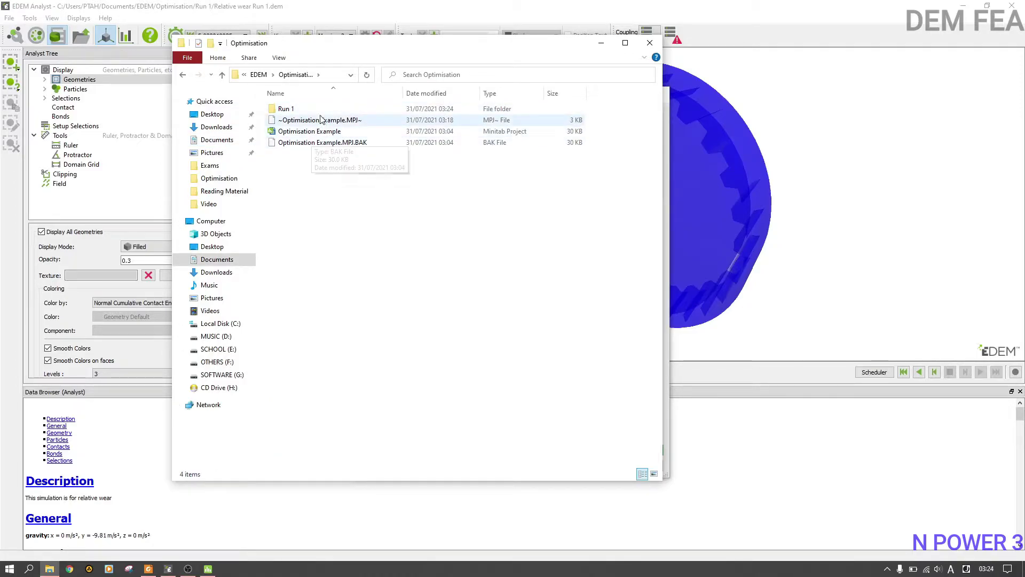
{"action": "double_click", "coordinate": [288, 109]}
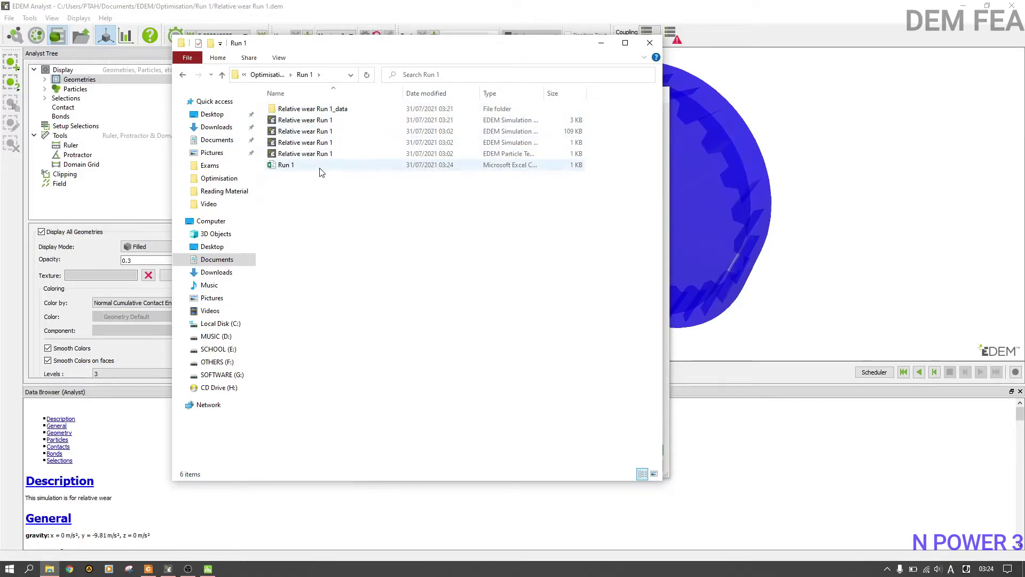
{"action": "double_click", "coordinate": [320, 167]}
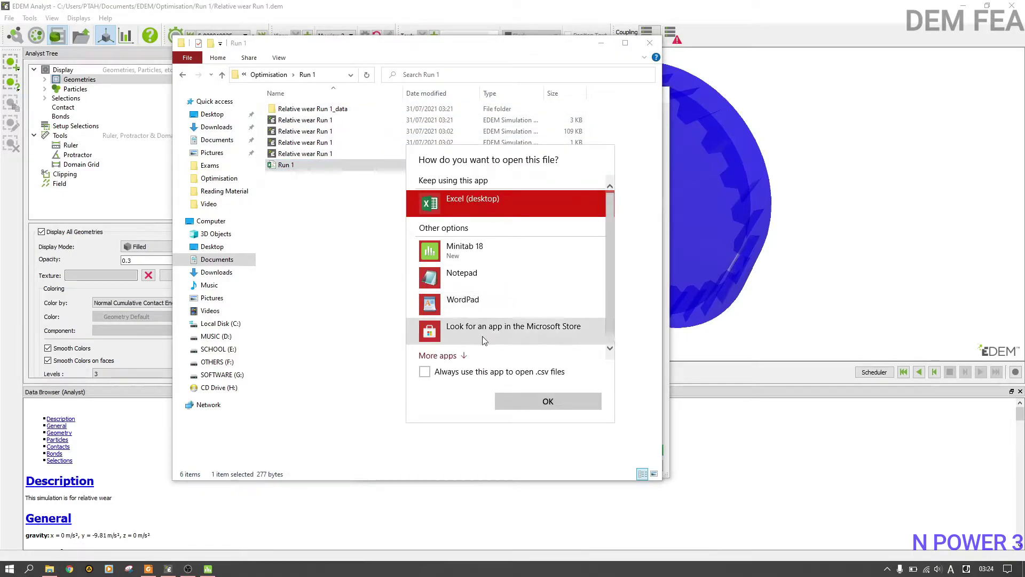
{"action": "left_click", "coordinate": [424, 372]}
{"action": "left_click", "coordinate": [520, 400]}
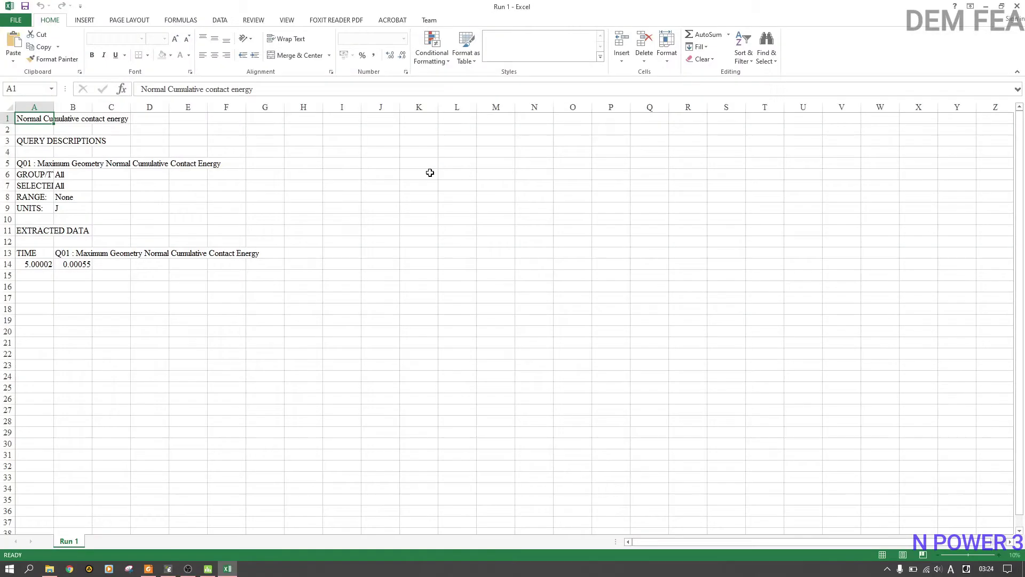
Widen column B to read the maximum contact energy in cell B14, and minimise the workbook.
{"action": "left_click", "coordinate": [72, 263]}
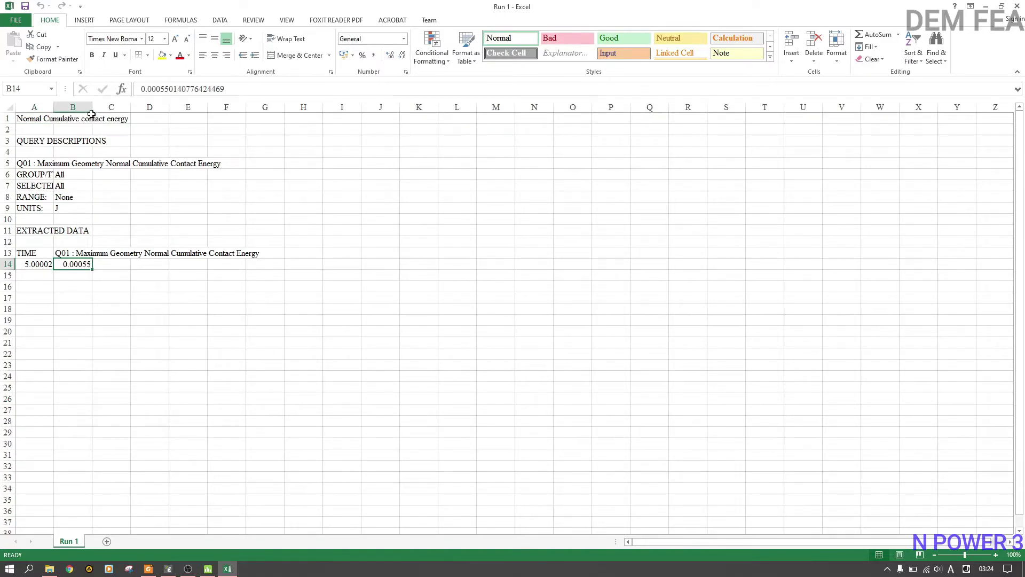
{"action": "left_click_drag", "start_coordinate": [91, 109], "coordinate": [122, 110]}
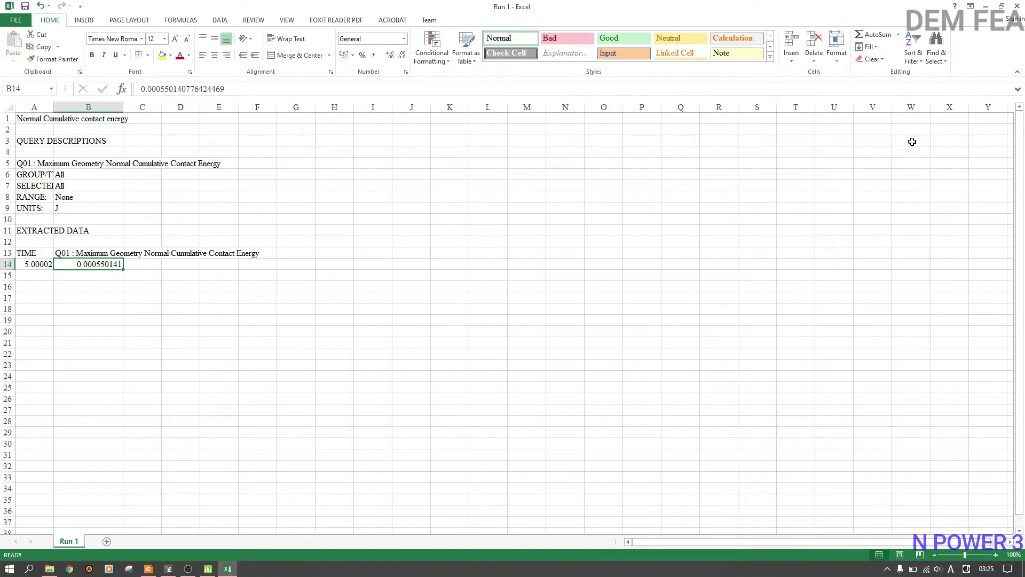
{"action": "left_click", "coordinate": [986, 6]}
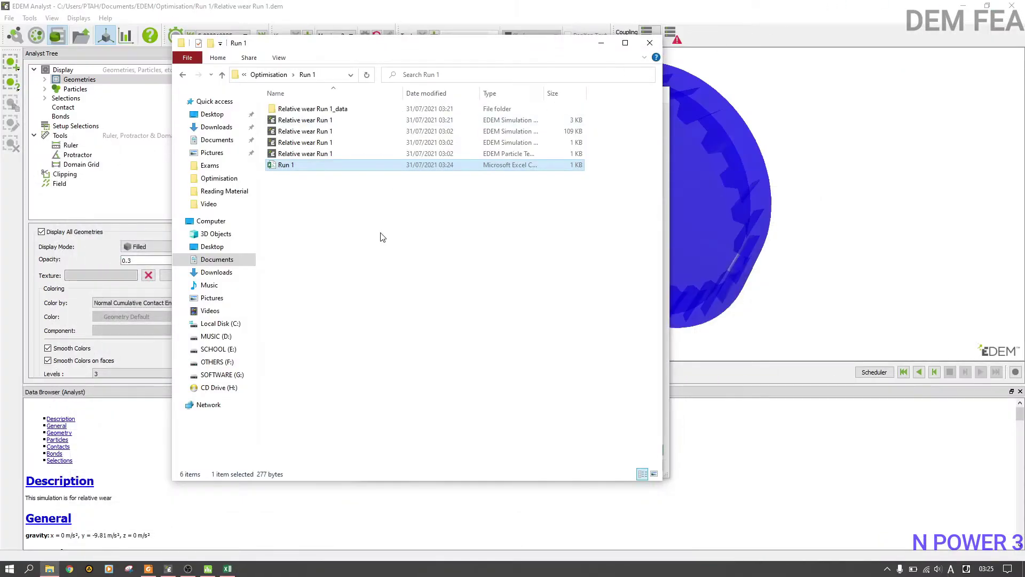
In EDEM Analyst, change the export filename to "Run 1 Total.csv", set the query type to Total, and export the results data.
{"action": "left_click", "coordinate": [412, 5]}
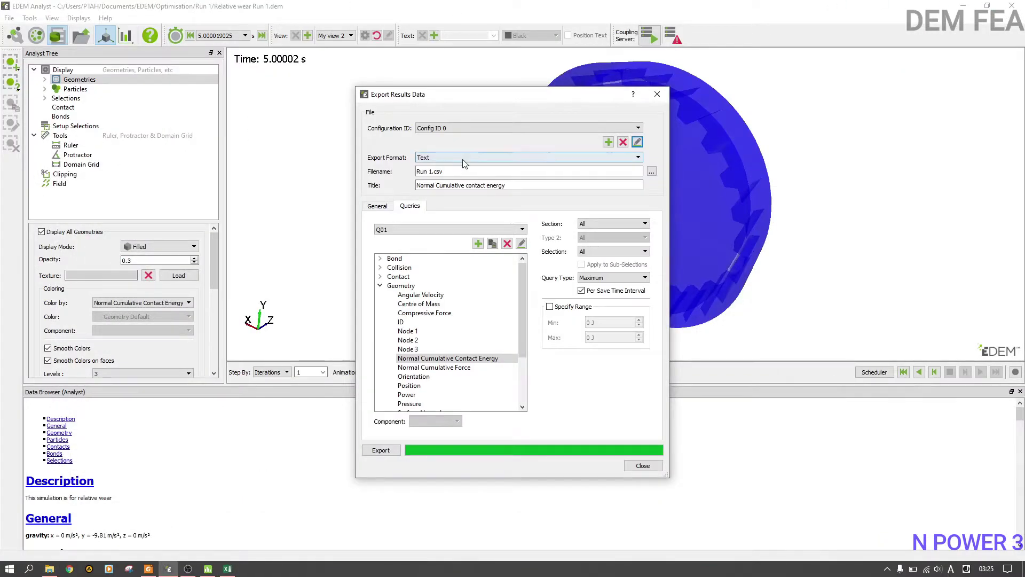
{"action": "left_click", "coordinate": [433, 172]}
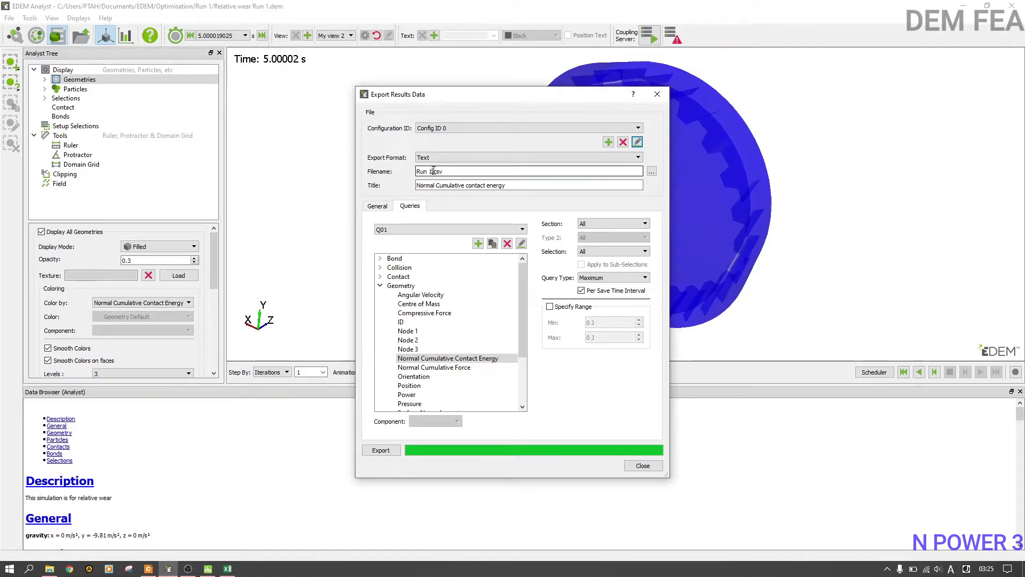
{"action": "type", "text": "_"}
{"action": "type", "text": "N"}
{"action": "left_click", "coordinate": [593, 279]}
{"action": "left_click", "coordinate": [587, 301]}
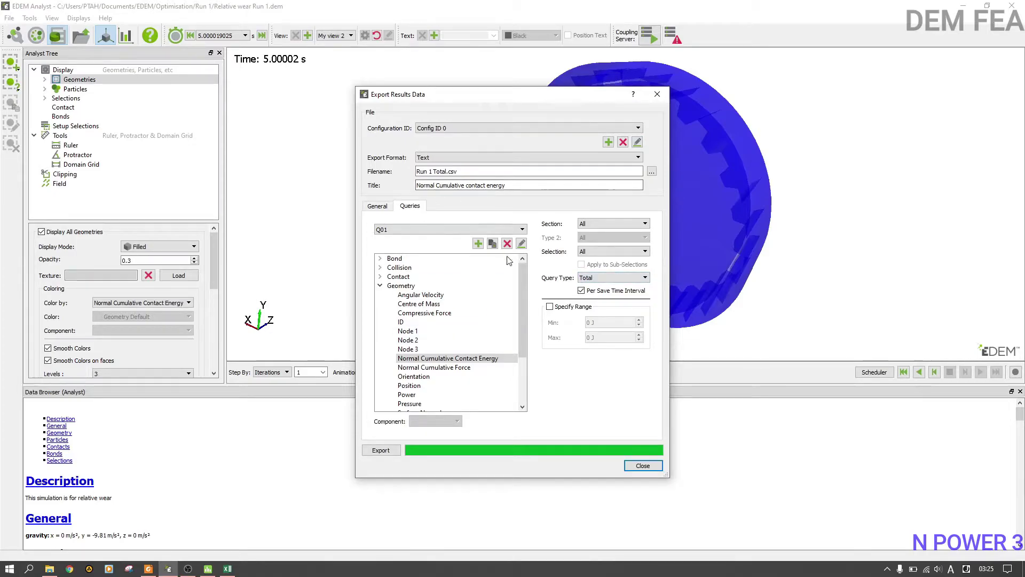
{"action": "left_click", "coordinate": [377, 452]}
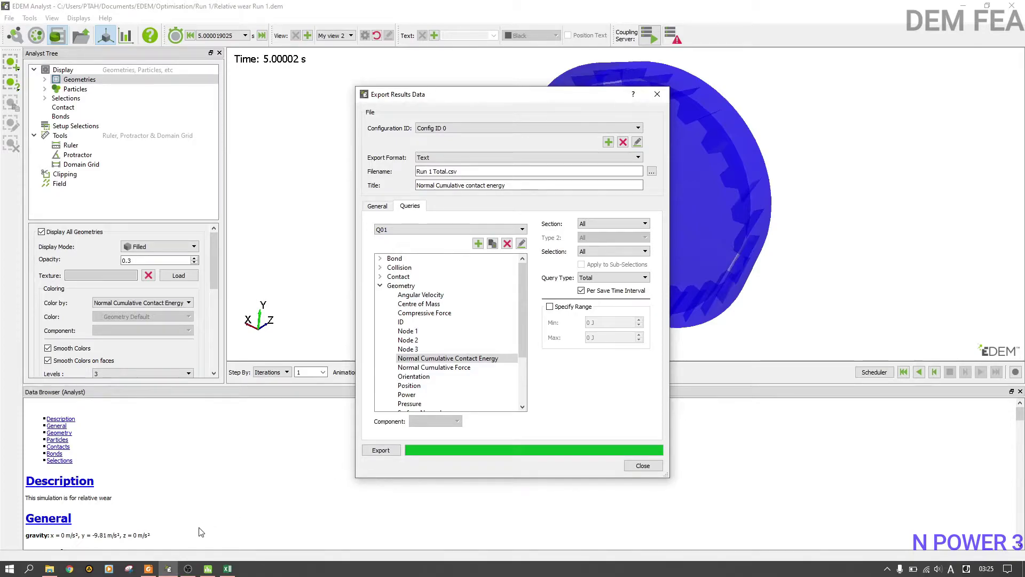
Open the exported Run 1 Total CSV from File Explorer, read the total contact energy in cell B14, and close that workbook.
{"action": "left_click", "coordinate": [49, 569]}
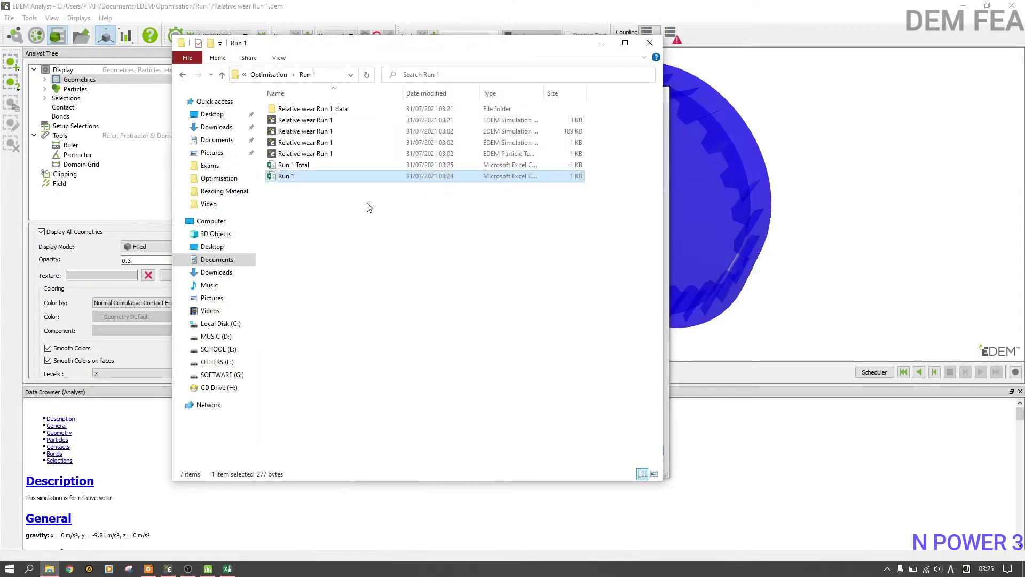
{"action": "left_click", "coordinate": [365, 176]}
{"action": "double_click", "coordinate": [366, 166]}
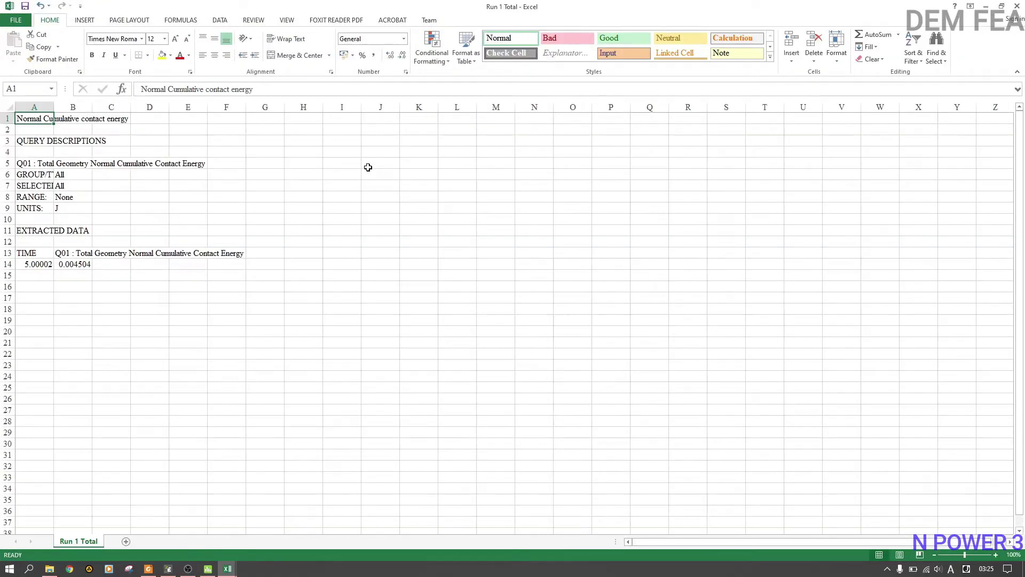
{"action": "left_click", "coordinate": [84, 266]}
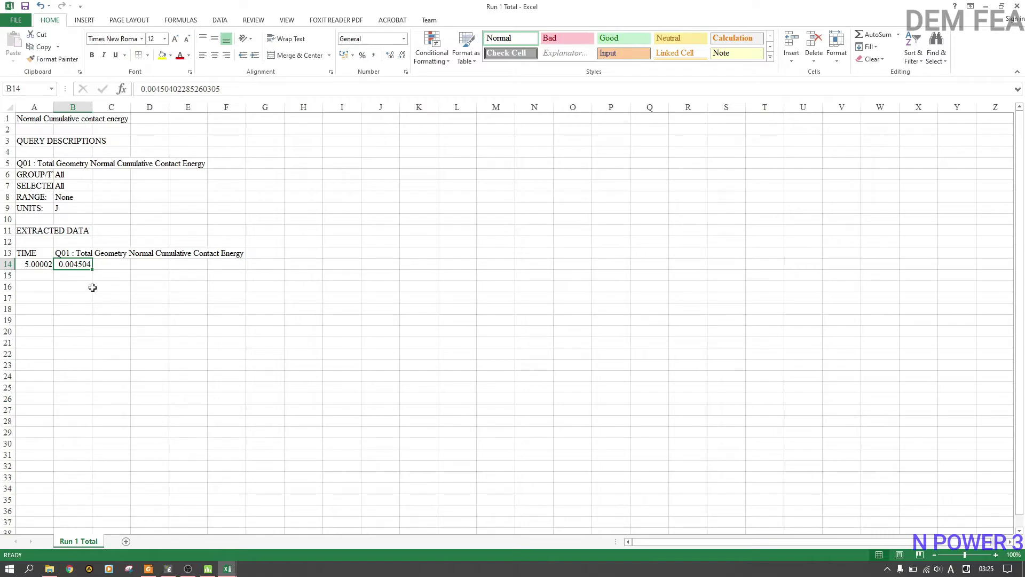
{"action": "left_click", "coordinate": [1018, 6]}
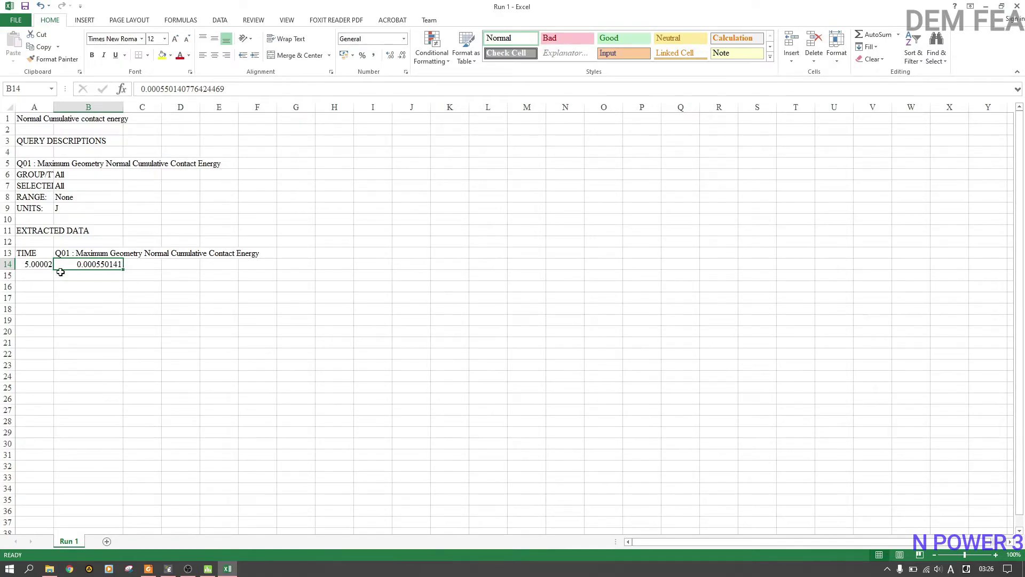
Switch to Minitab, place its window beside the Run 1 workbook, and enter 0.000550141 as the Wear Energy of run 1.
{"action": "left_click", "coordinate": [208, 569]}
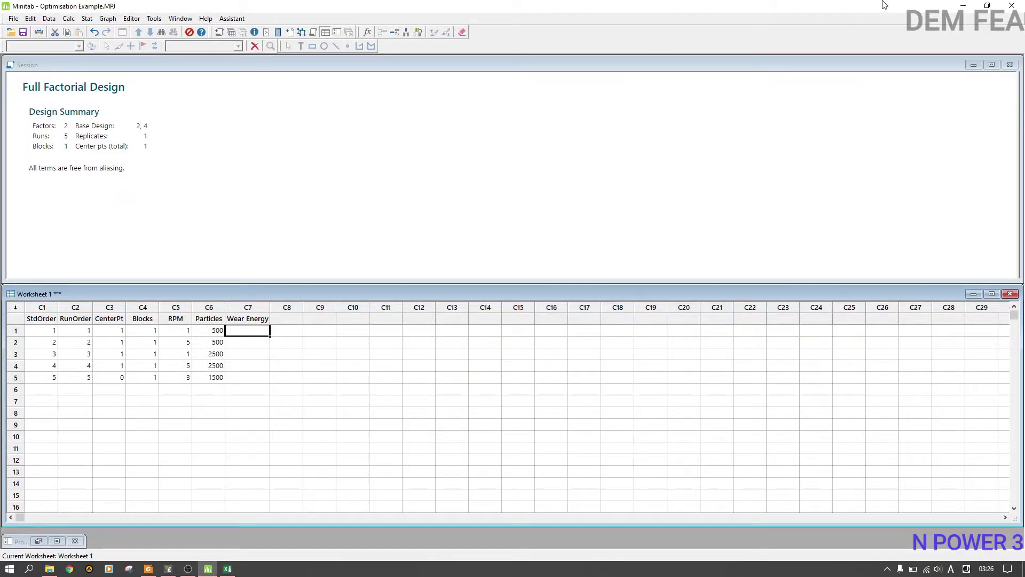
{"action": "left_click", "coordinate": [987, 5]}
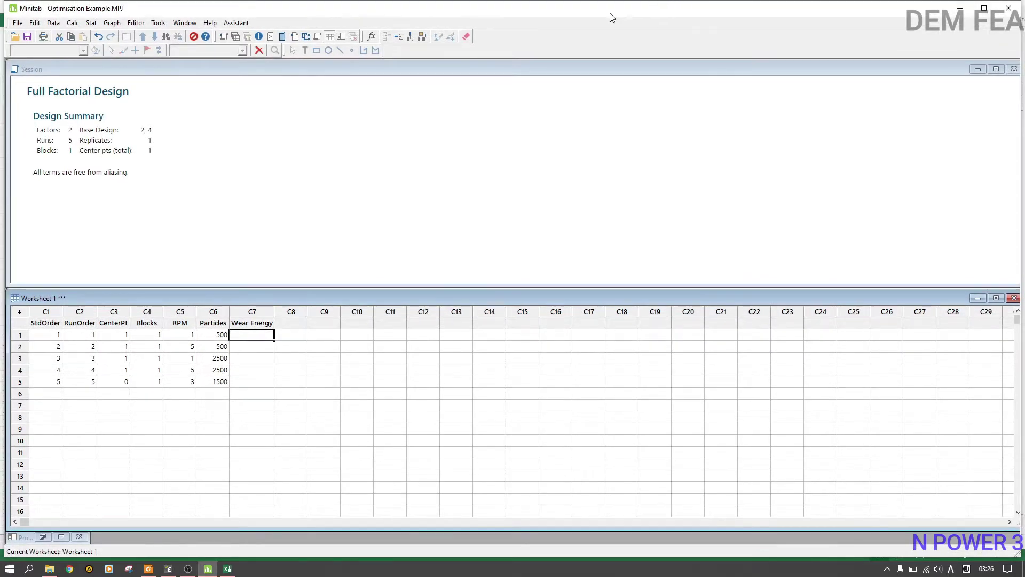
{"action": "left_click_drag", "start_coordinate": [612, 17], "coordinate": [767, 24]}
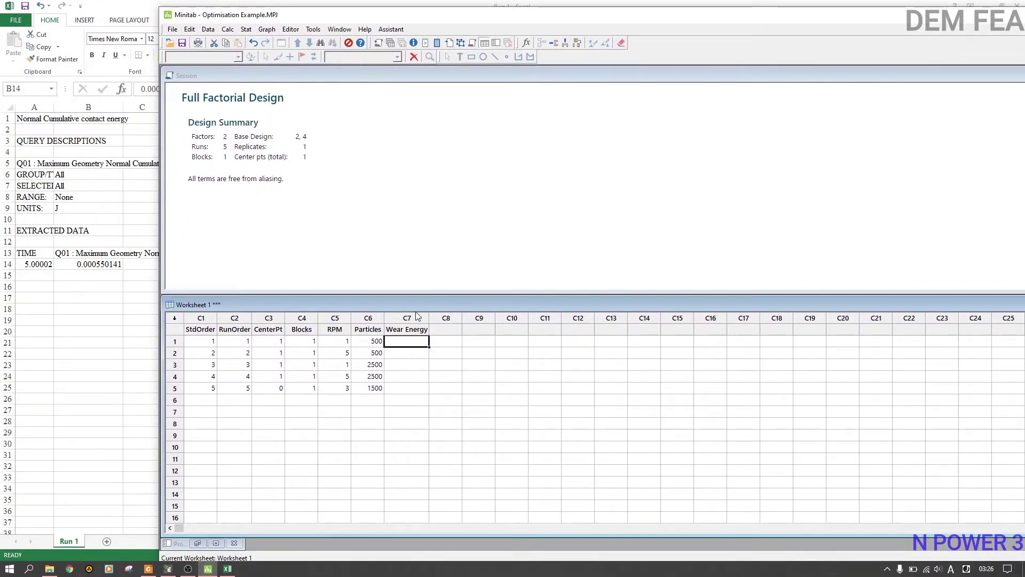
{"action": "type", "text": "0.0"}
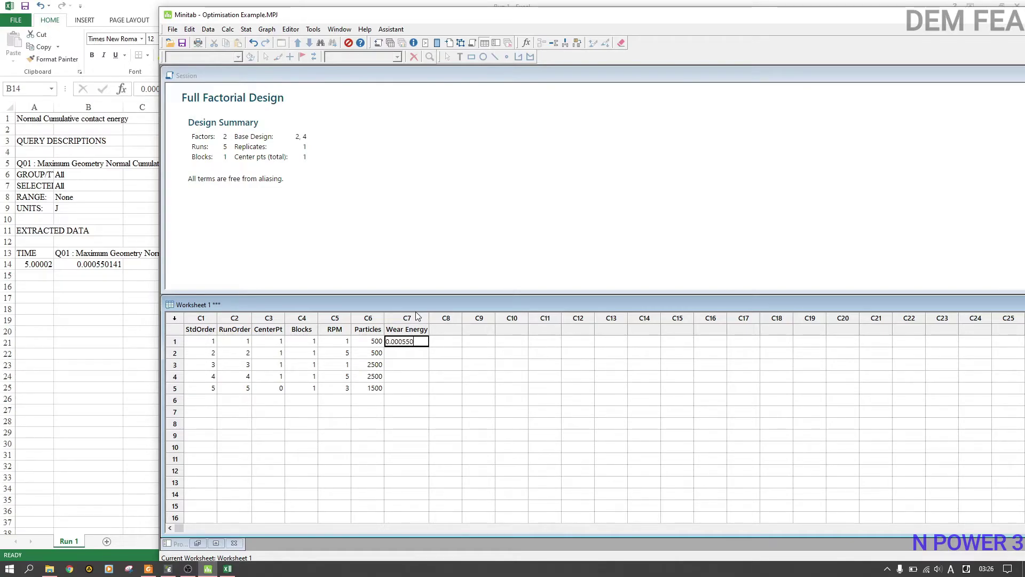
{"action": "type", "text": "00550141"}
{"action": "key", "text": "Return"}
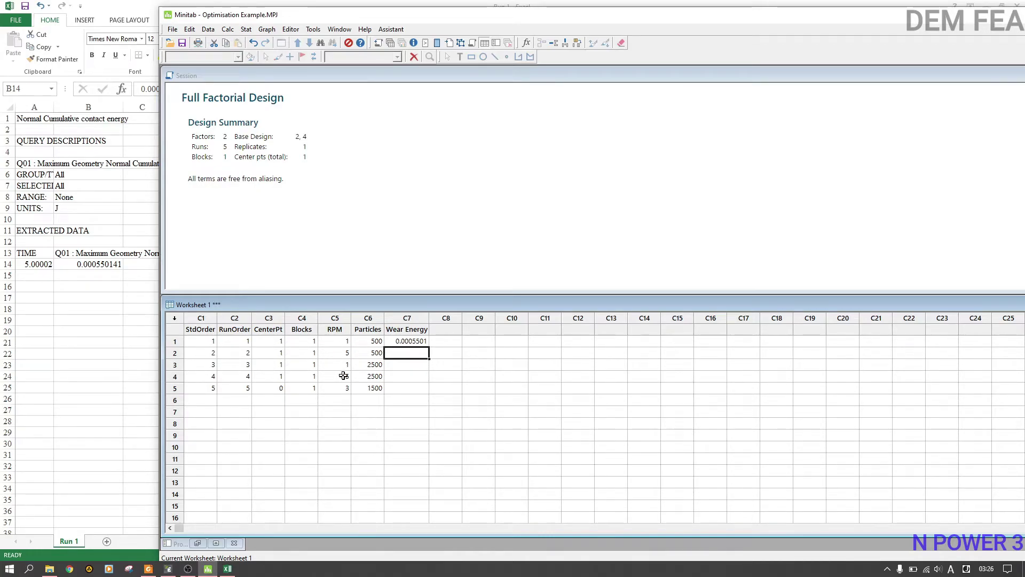
Switch back to EDEM Analyst and close the Export Results Data dialog.
{"action": "left_click", "coordinate": [161, 570]}
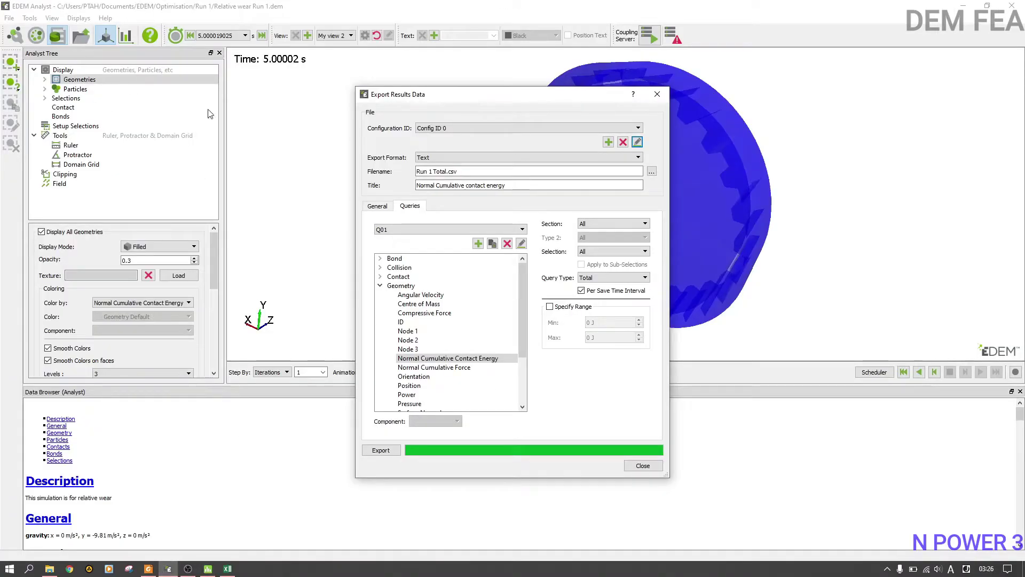
{"action": "left_click", "coordinate": [656, 94]}
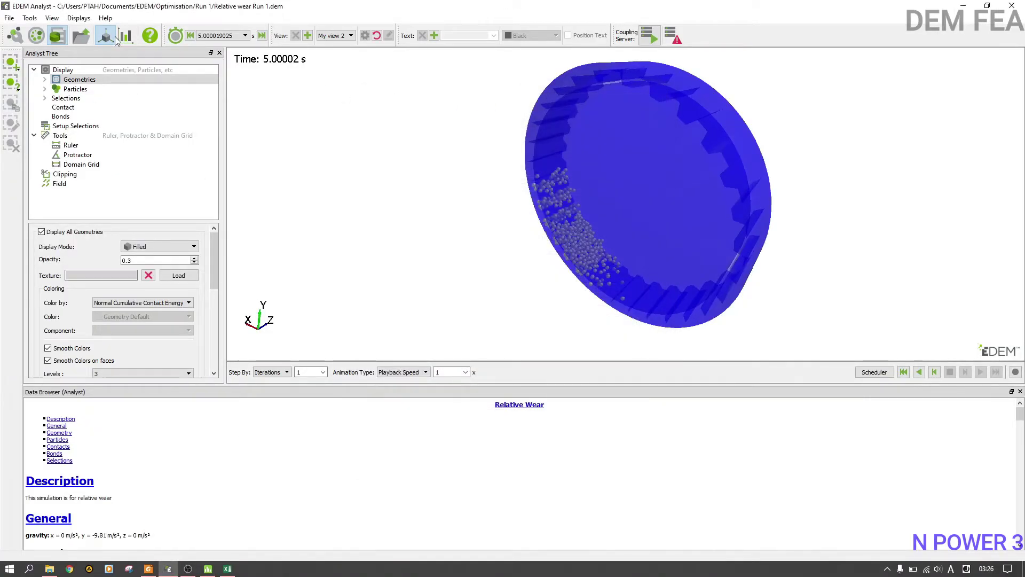
{"action": "left_click", "coordinate": [8, 20]}
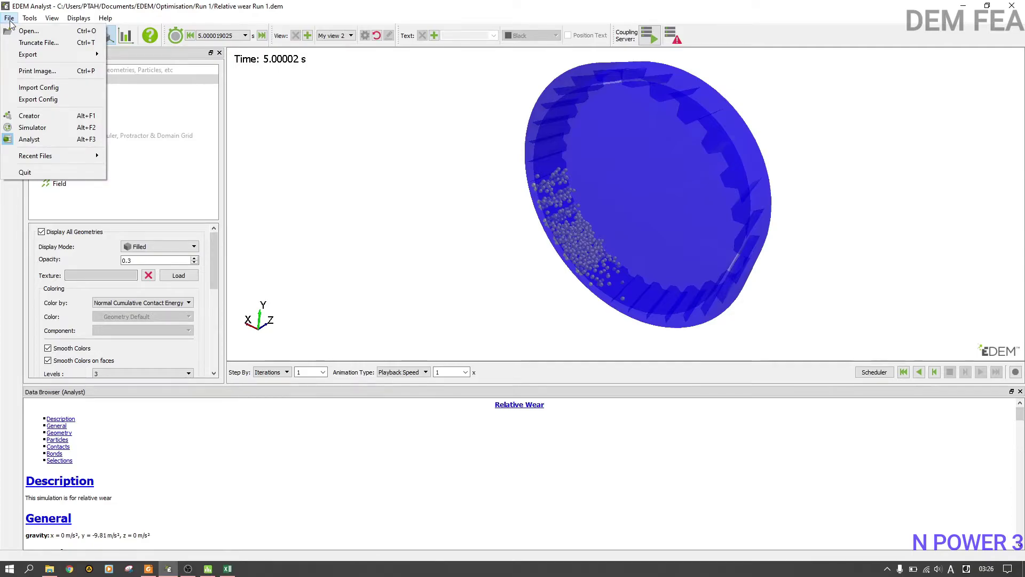
{"action": "left_click", "coordinate": [30, 17]}
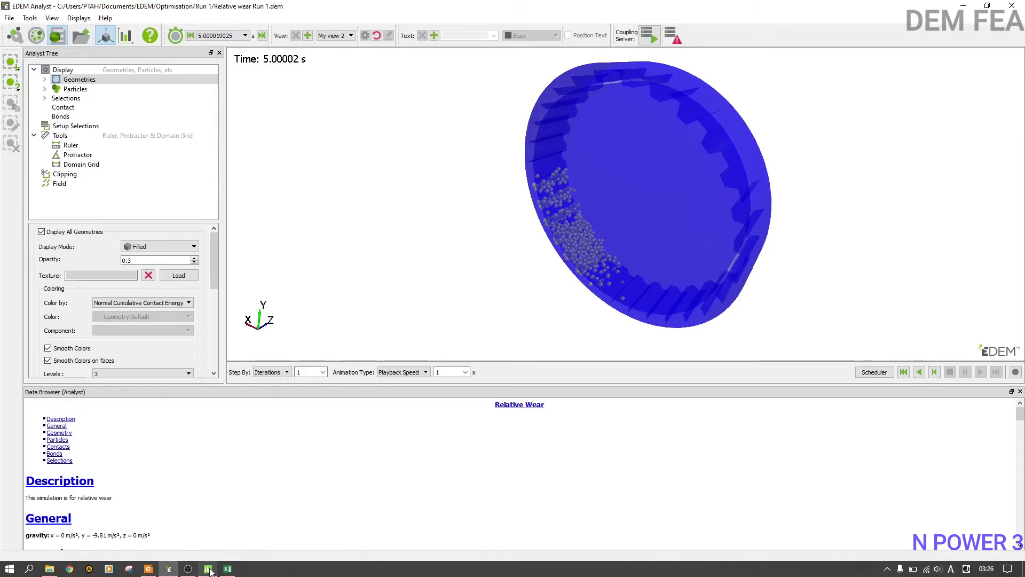
Bring the Minitab worksheet to the front and maximise the Minitab window.
{"action": "mouse_move", "coordinate": [210, 570]}
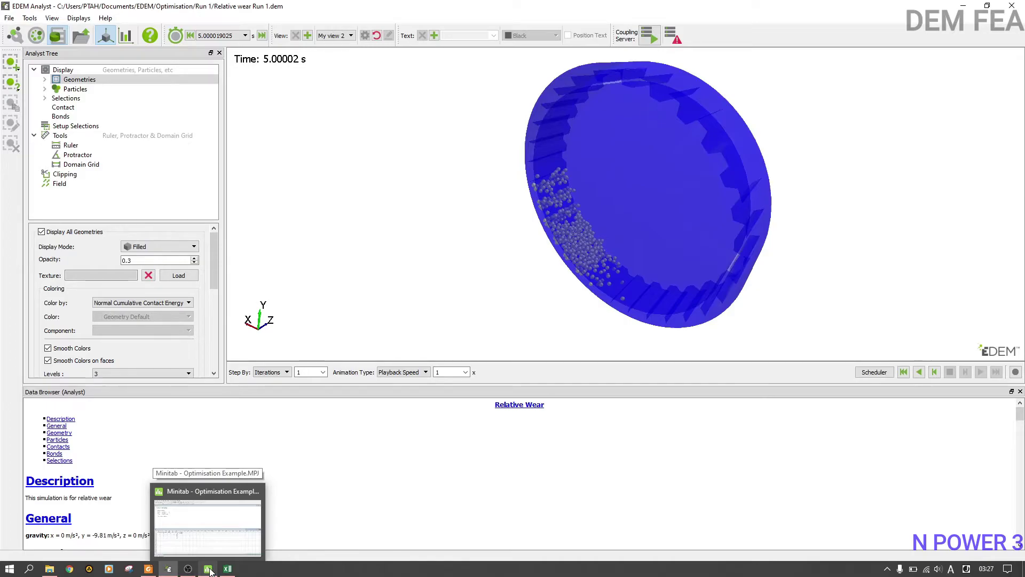
{"action": "left_click", "coordinate": [210, 571]}
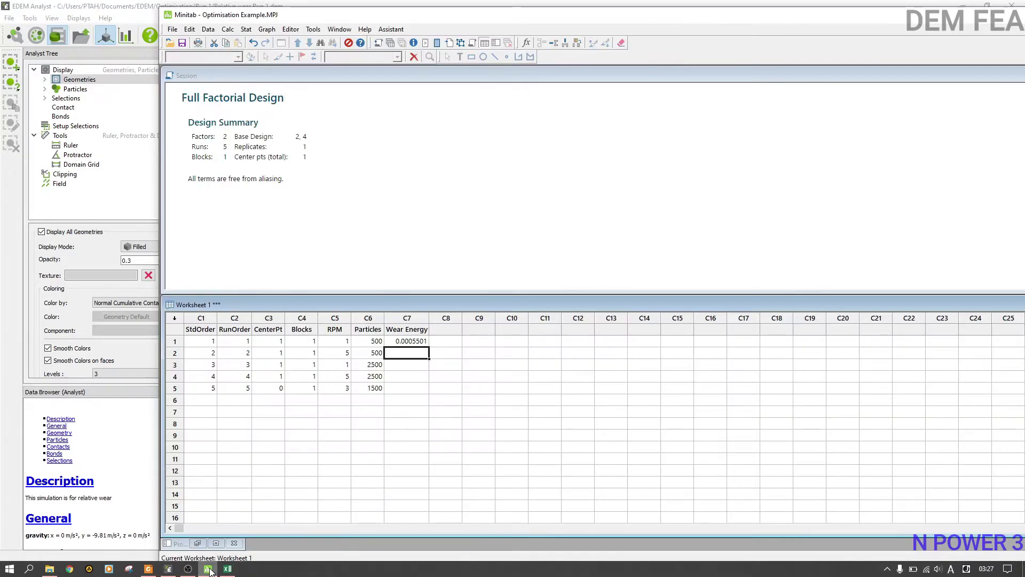
{"action": "double_click", "coordinate": [615, 17]}
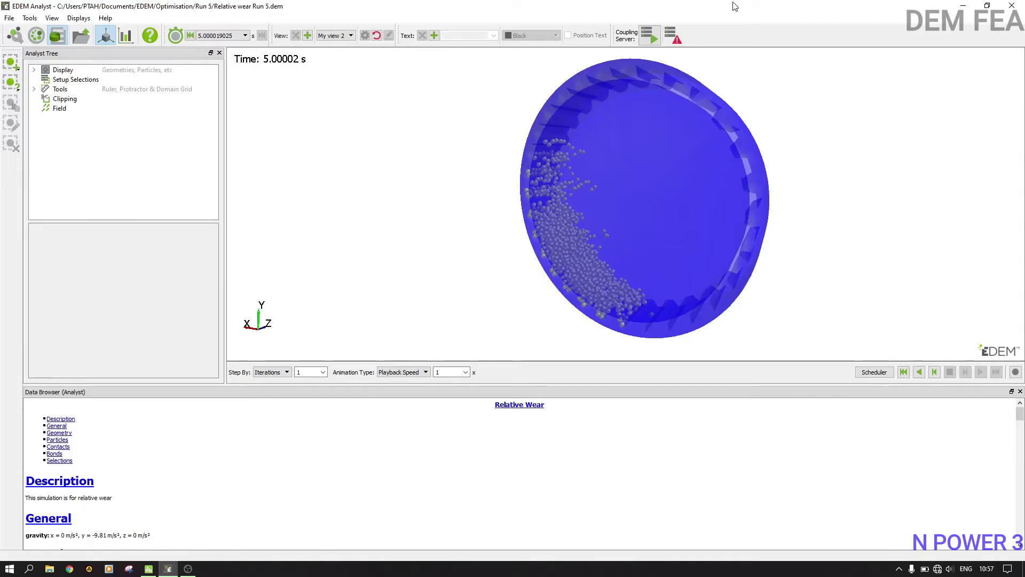
Return to Minitab and review the Wear Energy responses entered for all the design runs.
{"action": "left_click", "coordinate": [148, 569]}
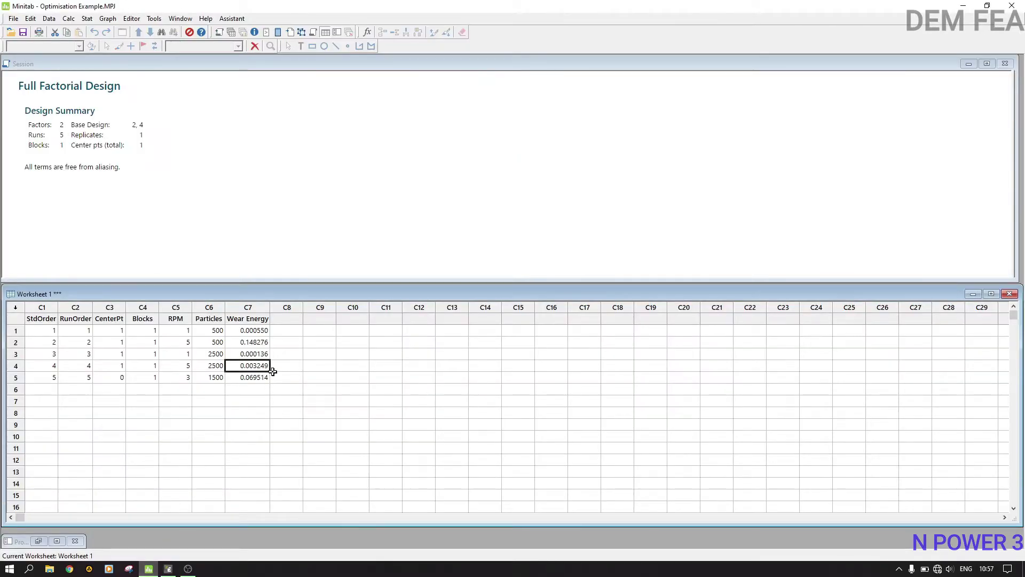
{"action": "left_click", "coordinate": [251, 320]}
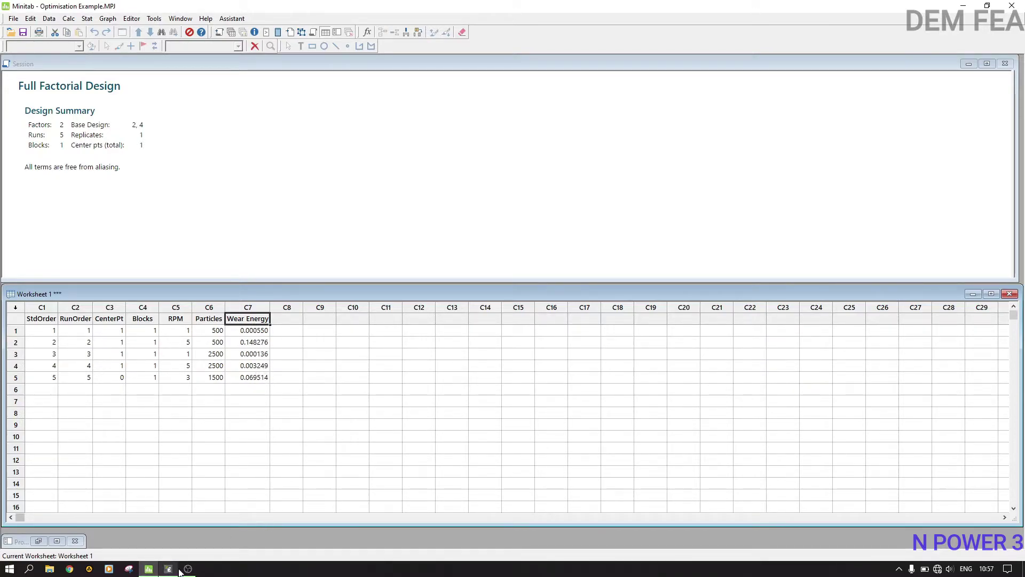
{"action": "mouse_move", "coordinate": [168, 570]}
{"action": "left_click", "coordinate": [250, 355]}
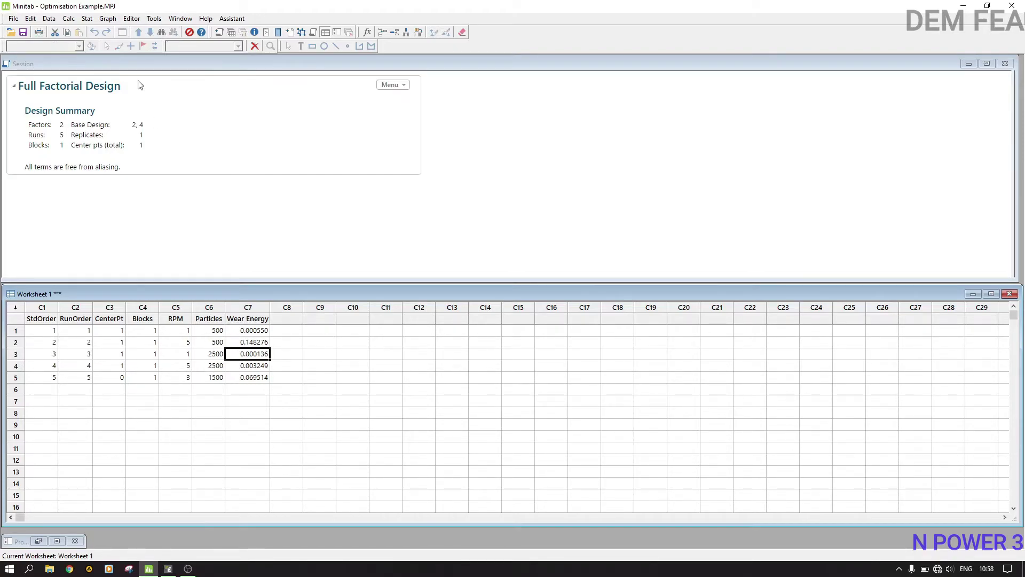
Start Analyze Factorial Design and select Wear Energy as the response.
{"action": "left_click", "coordinate": [154, 19]}
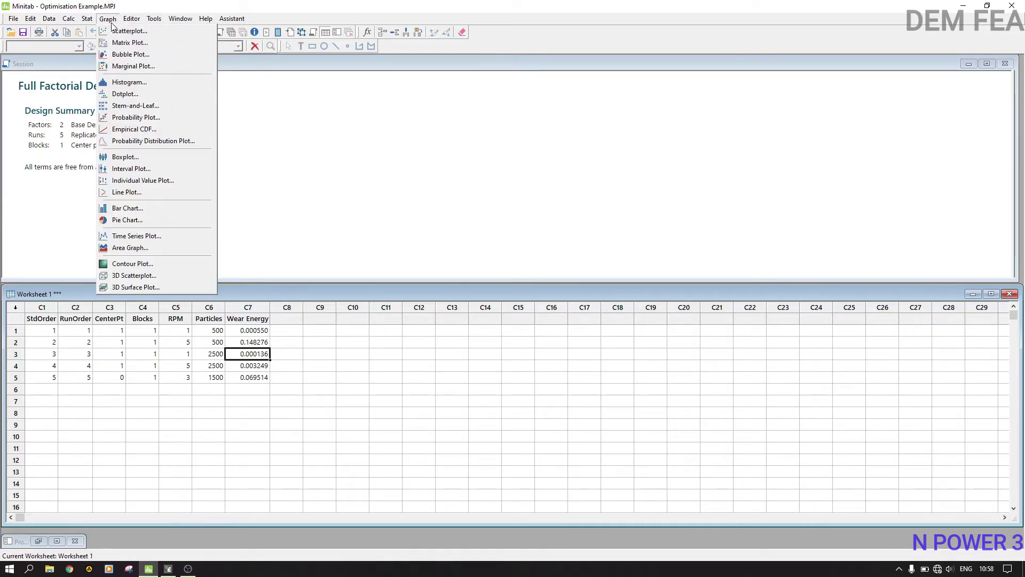
{"action": "mouse_move", "coordinate": [121, 66]}
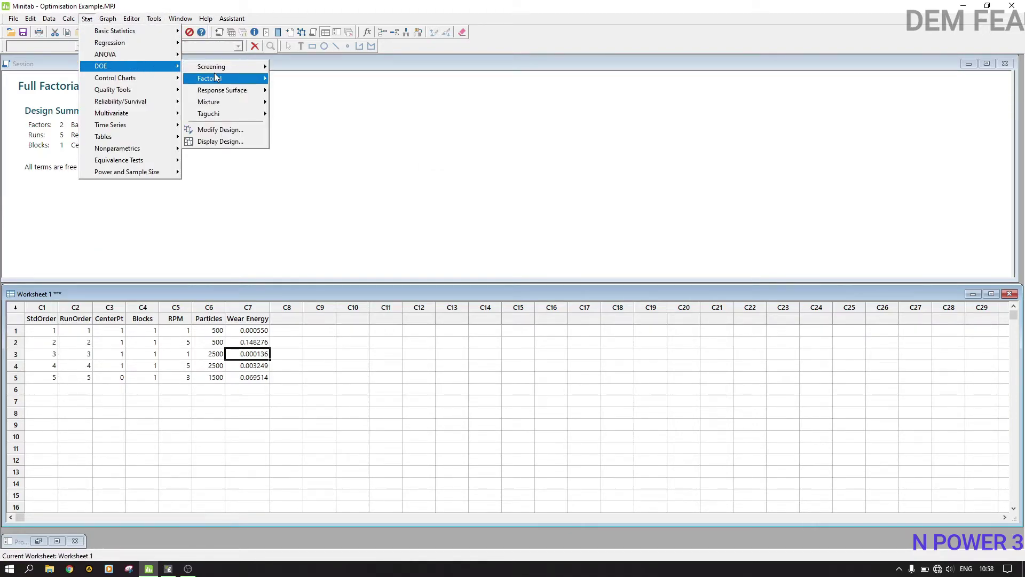
{"action": "mouse_move", "coordinate": [214, 78]}
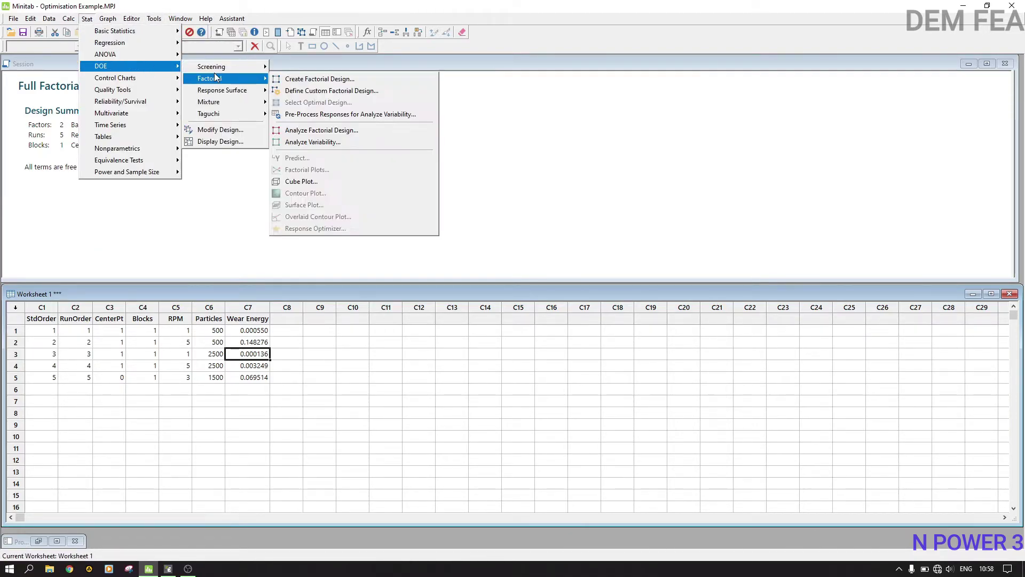
{"action": "left_click", "coordinate": [336, 131]}
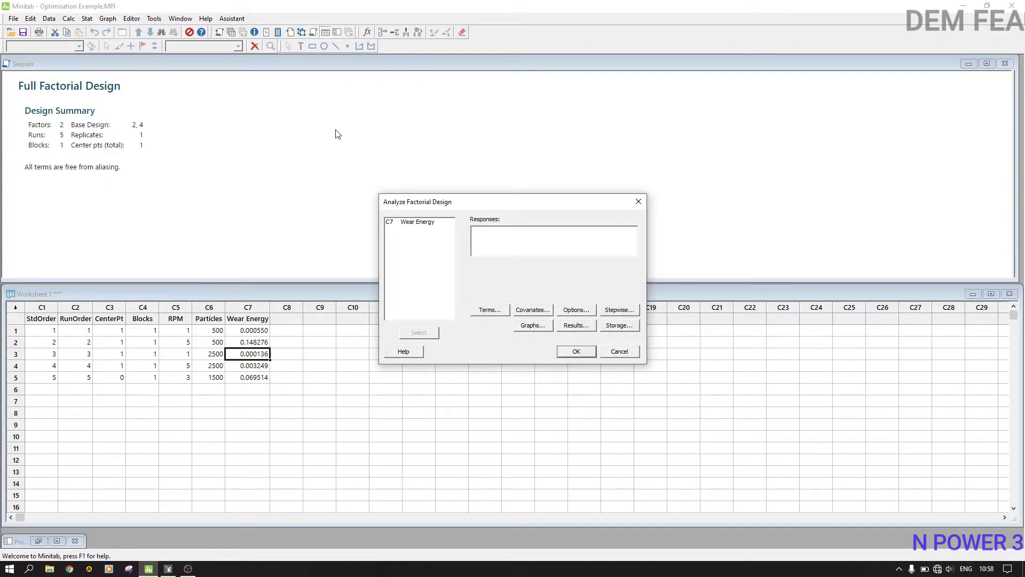
{"action": "left_click", "coordinate": [424, 222]}
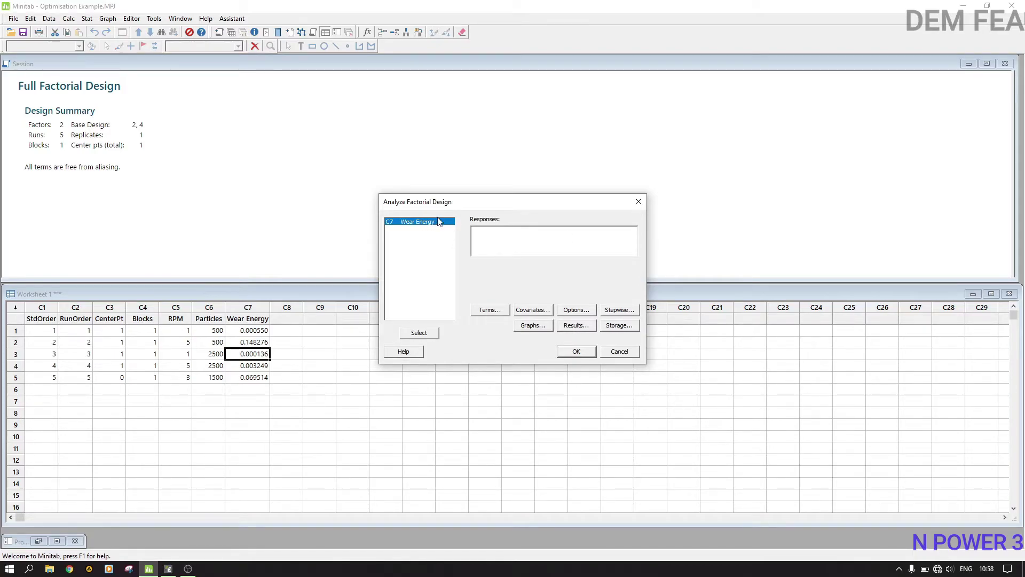
{"action": "left_click", "coordinate": [425, 333]}
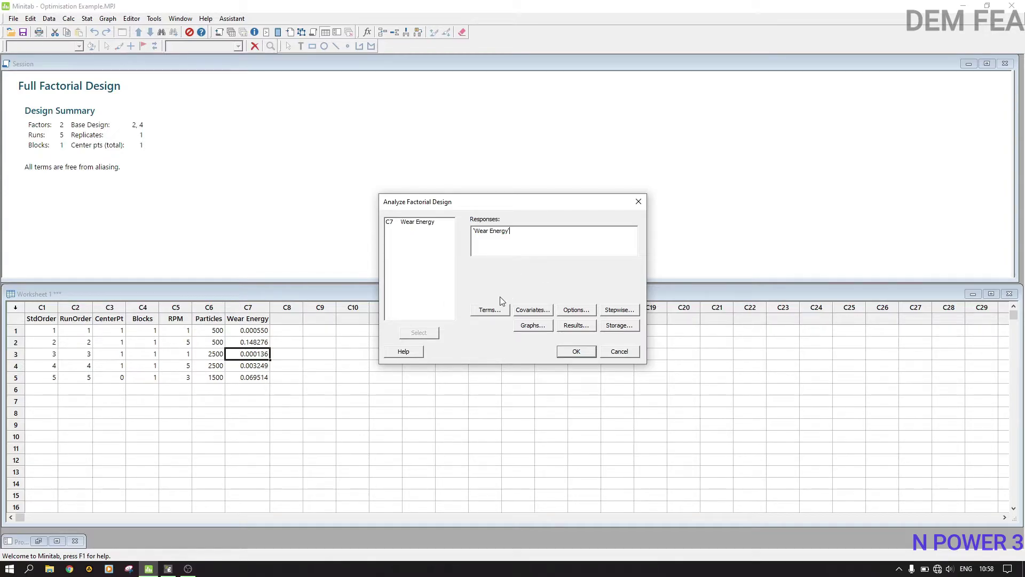
Include model terms up through order 2 and include center points in the factorial model.
{"action": "left_click", "coordinate": [492, 312]}
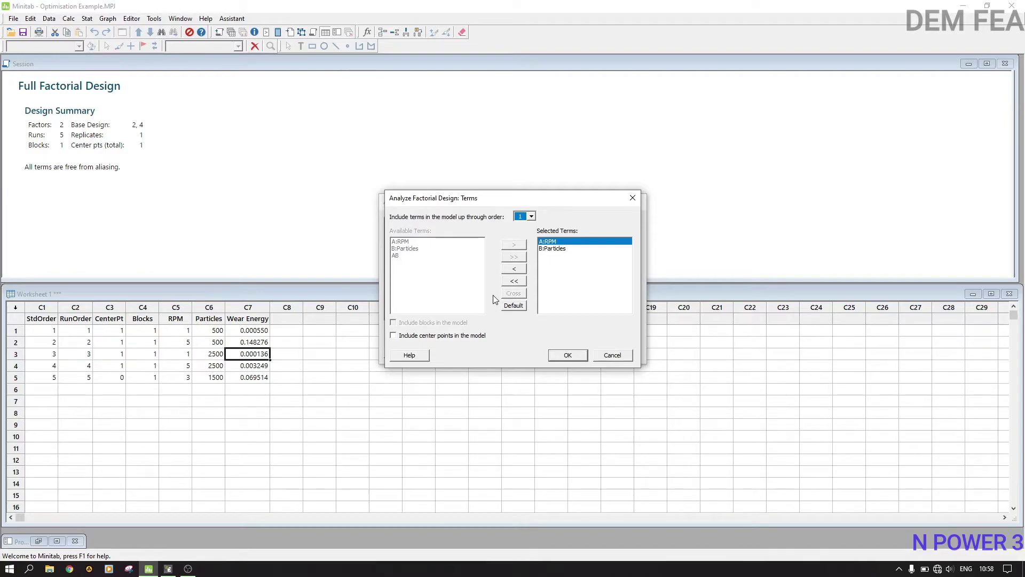
{"action": "left_click", "coordinate": [531, 217]}
{"action": "left_click", "coordinate": [519, 233]}
{"action": "left_click", "coordinate": [427, 336]}
{"action": "left_click", "coordinate": [568, 355]}
Run the factorial analysis of Wear Energy with a Pareto effects plot showing only model terms, after checking the options and results settings.
{"action": "left_click", "coordinate": [537, 328]}
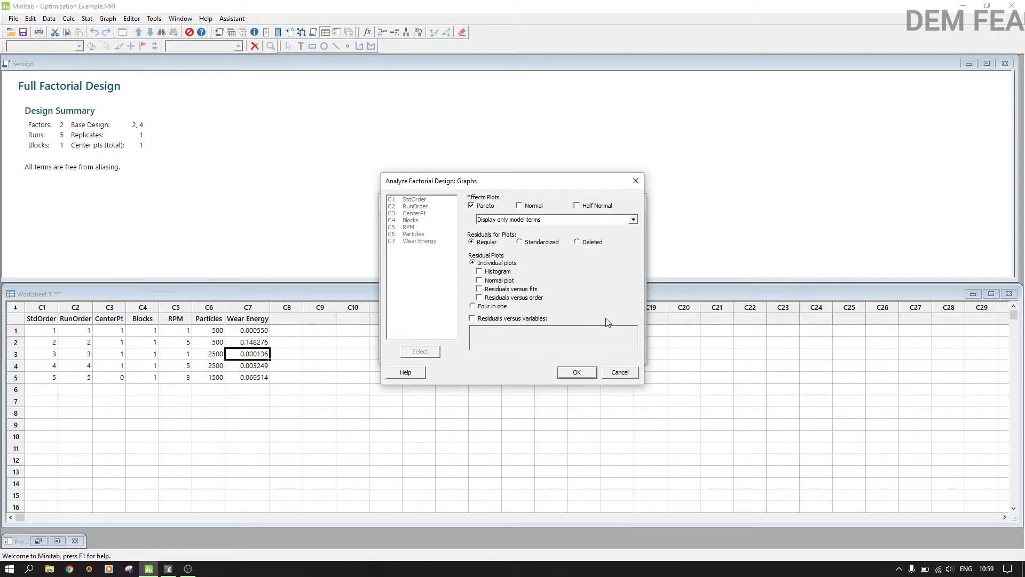
{"action": "left_click", "coordinate": [581, 373]}
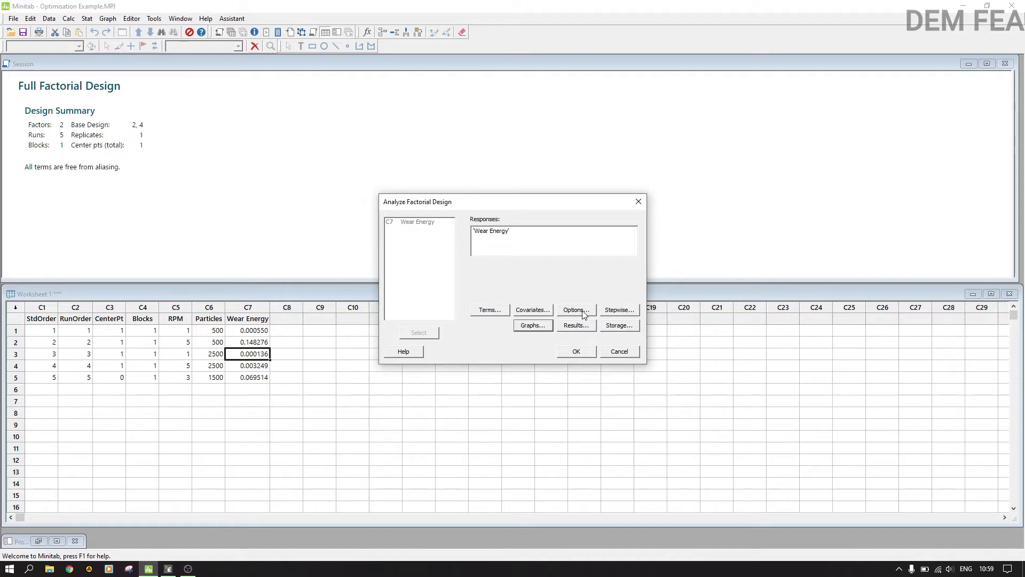
{"action": "left_click", "coordinate": [583, 312]}
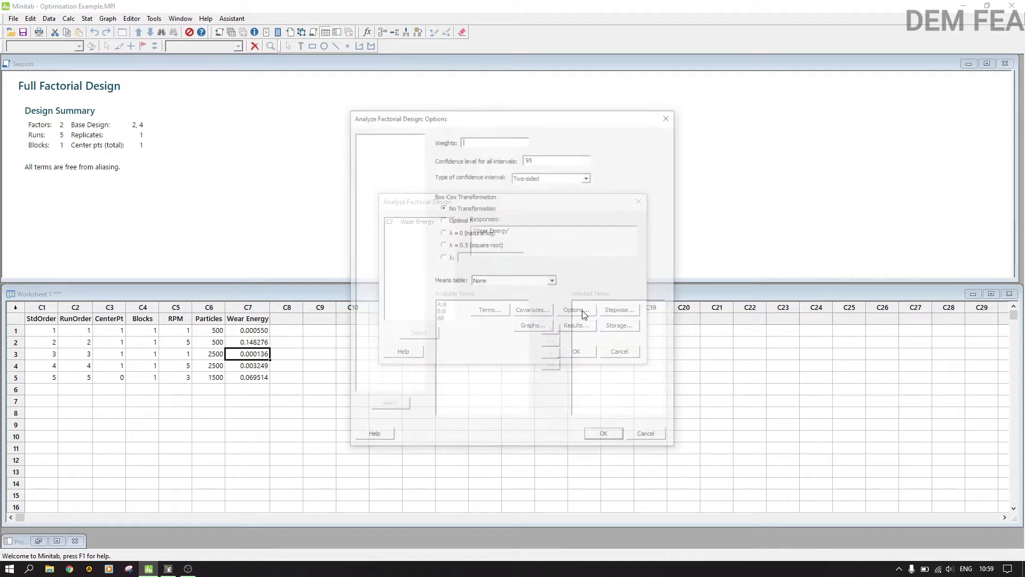
{"action": "left_click", "coordinate": [670, 115]}
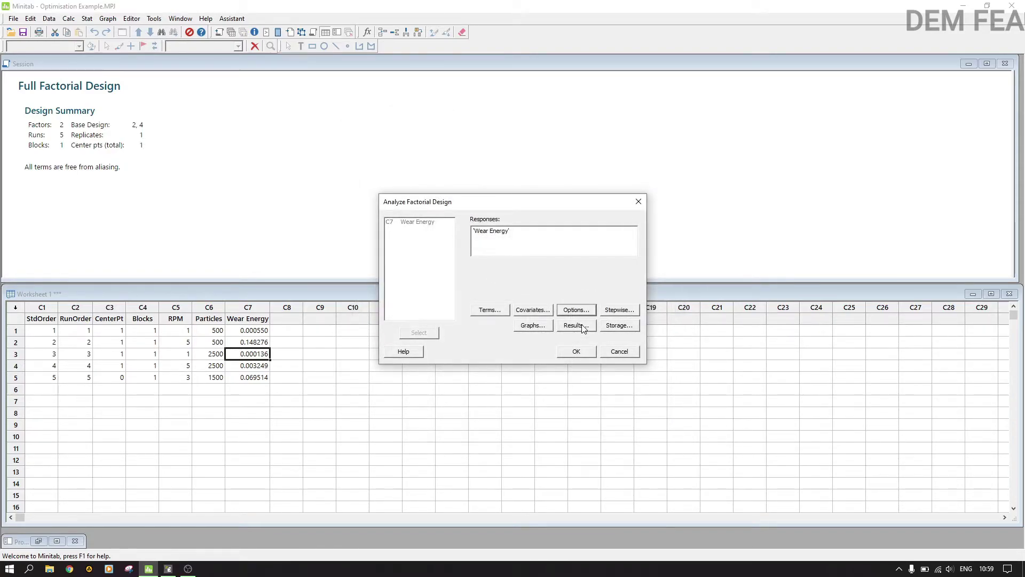
{"action": "left_click", "coordinate": [584, 327]}
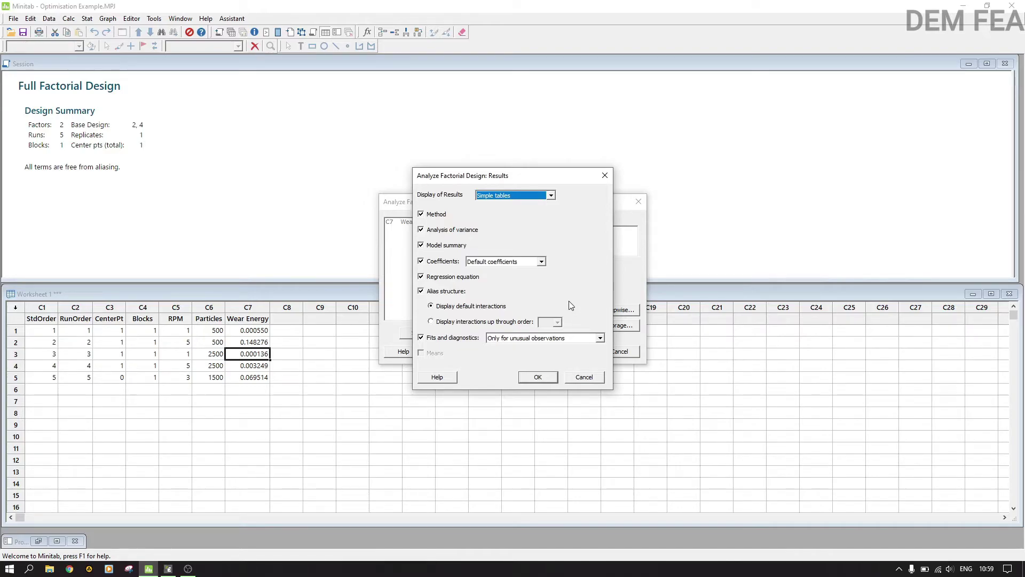
{"action": "left_click", "coordinate": [605, 176]}
{"action": "left_click", "coordinate": [574, 352]}
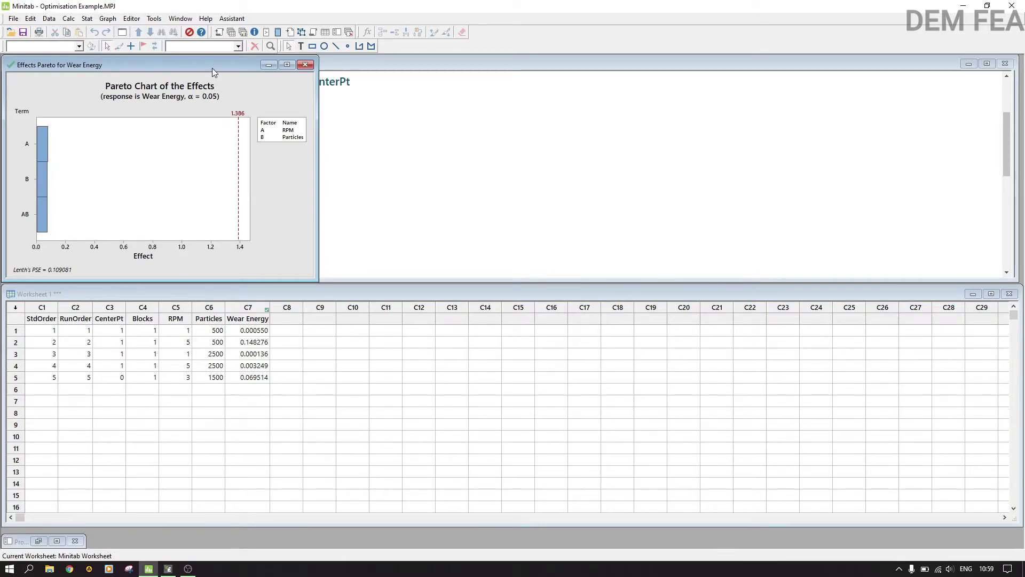
Move the effects Pareto chart aside, minimise it, and review the session's variance table, coefficients and regression equation.
{"action": "left_click_drag", "start_coordinate": [216, 63], "coordinate": [454, 90]}
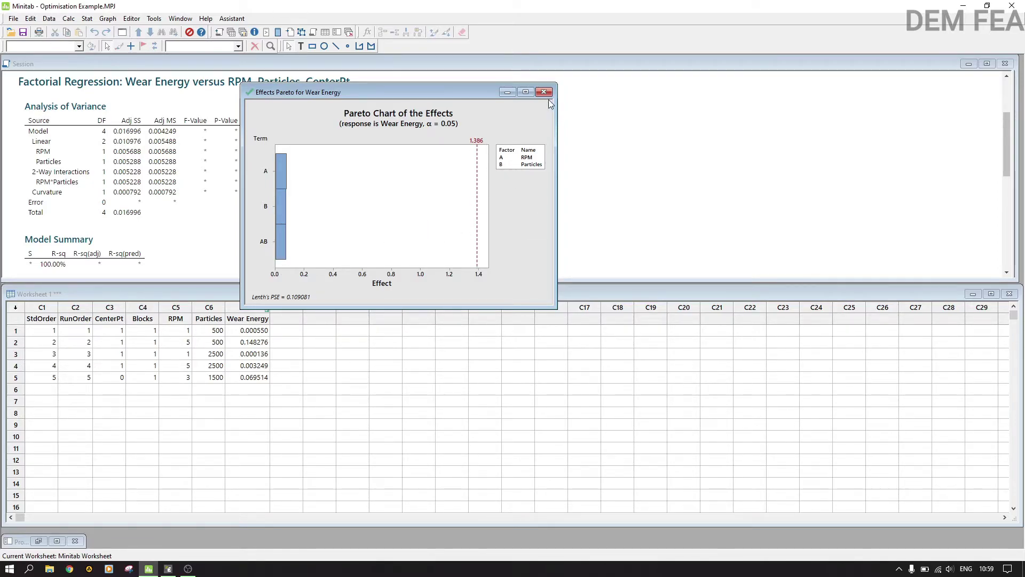
{"action": "left_click_drag", "start_coordinate": [457, 94], "coordinate": [575, 123]}
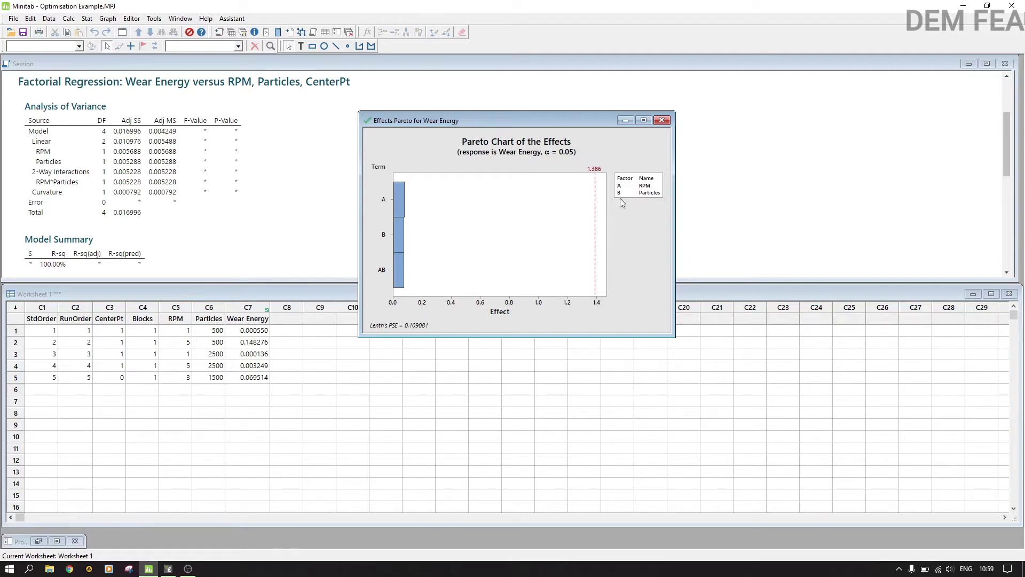
{"action": "left_click", "coordinate": [661, 124]}
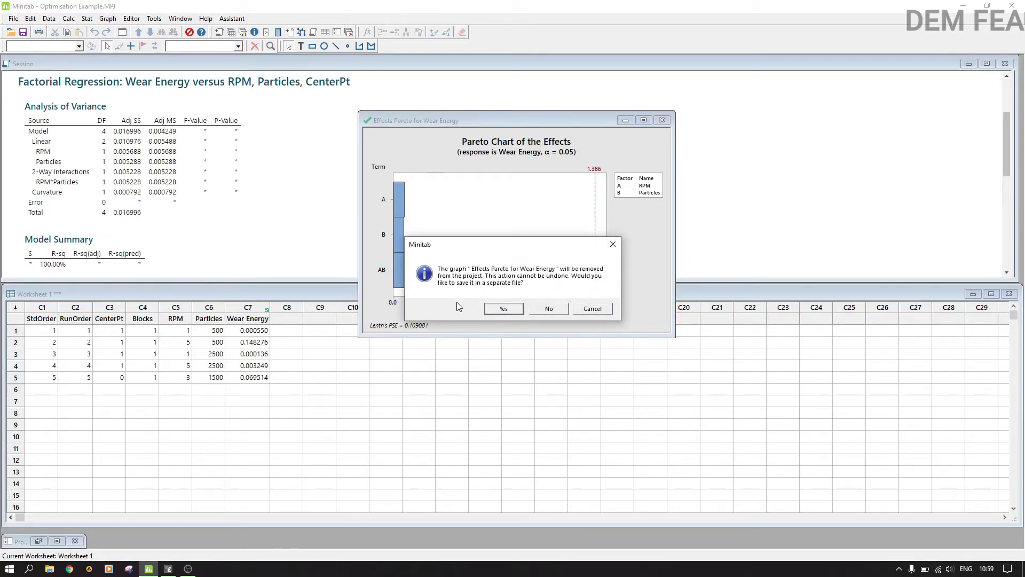
{"action": "left_click", "coordinate": [592, 309]}
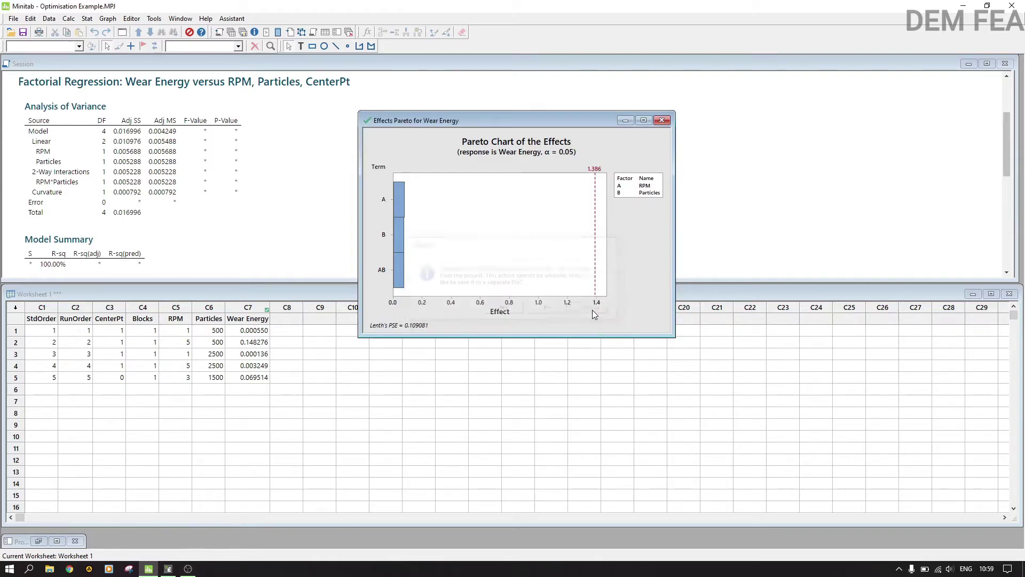
{"action": "left_click", "coordinate": [625, 120]}
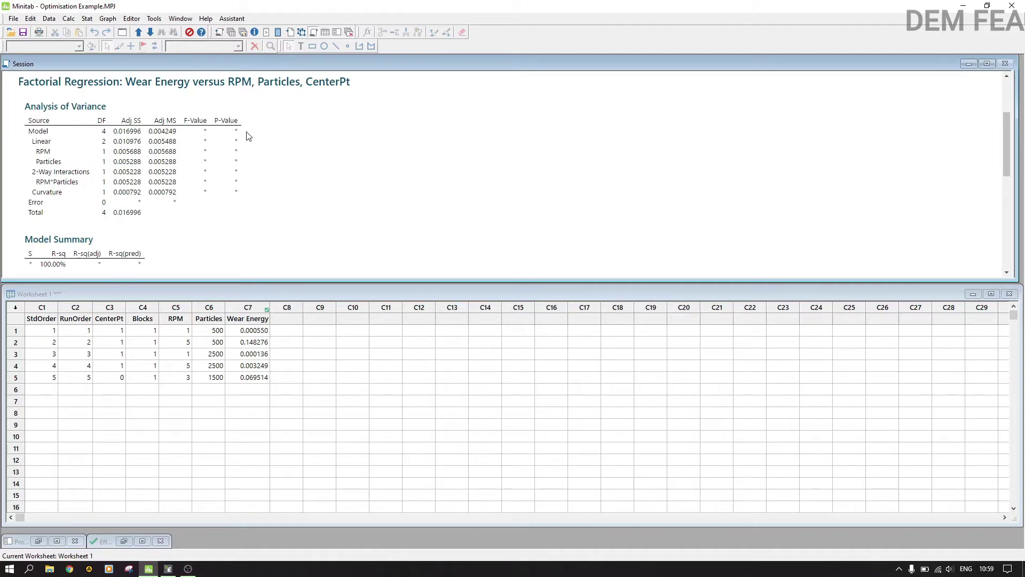
{"action": "scroll", "coordinate": [112, 234], "scroll_direction": "down", "scroll_amount": 3}
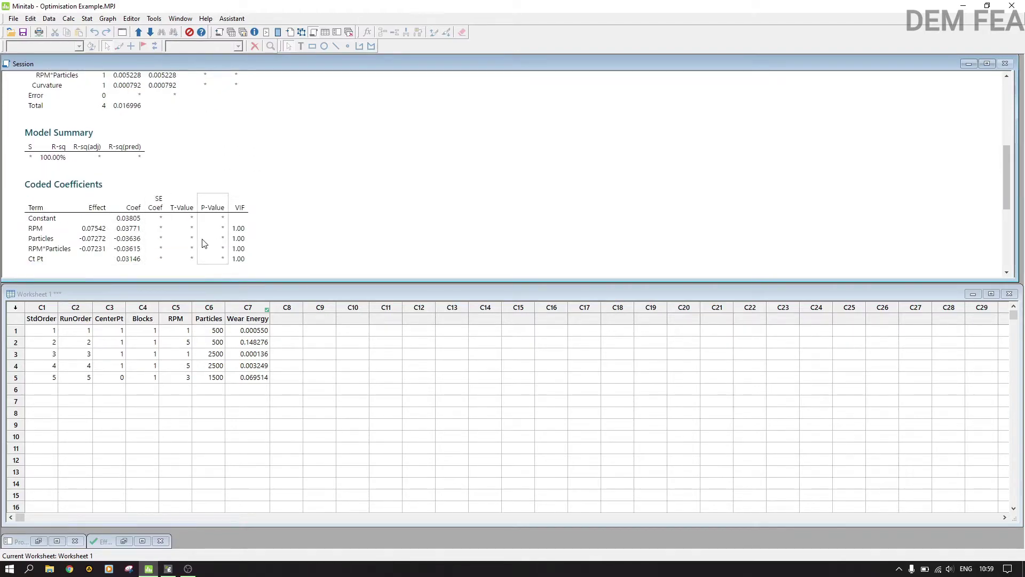
{"action": "scroll", "coordinate": [203, 238], "scroll_direction": "down", "scroll_amount": 3}
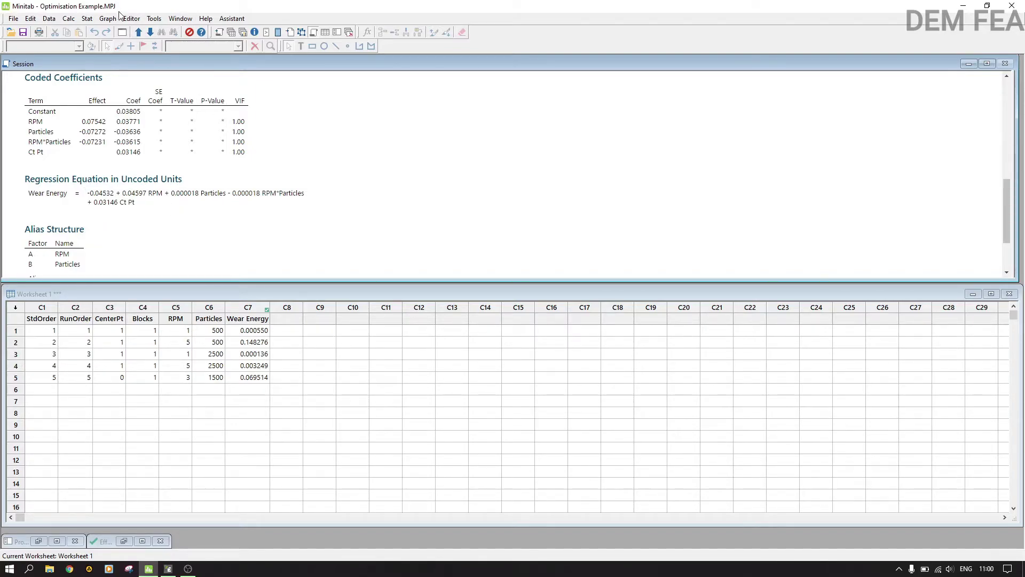
Rerun the factorial analysis of Wear Energy with terms up through order 2 and center points excluded from the model.
{"action": "key", "text": "alt+s"}
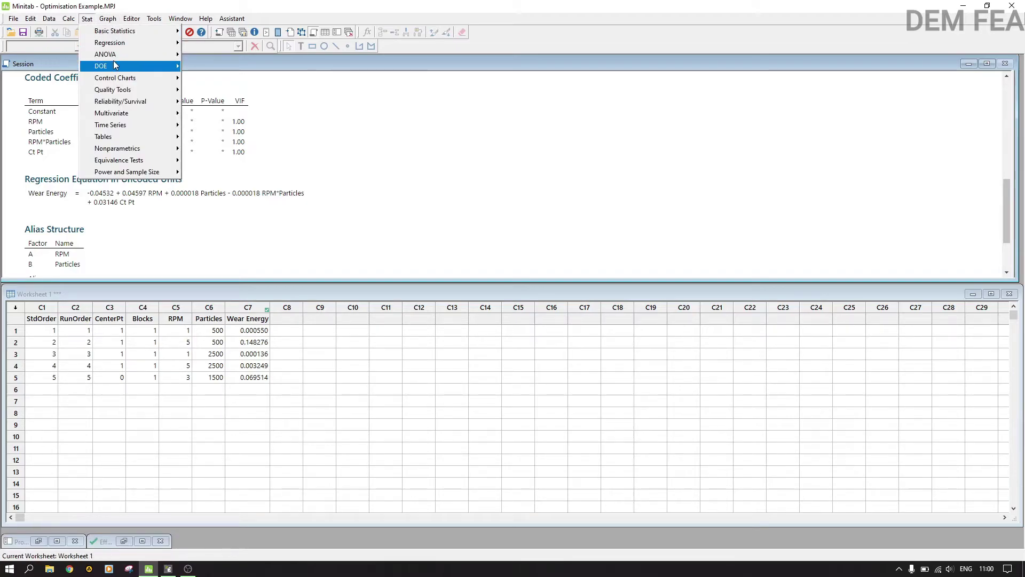
{"action": "mouse_move", "coordinate": [114, 63]}
{"action": "mouse_move", "coordinate": [236, 80]}
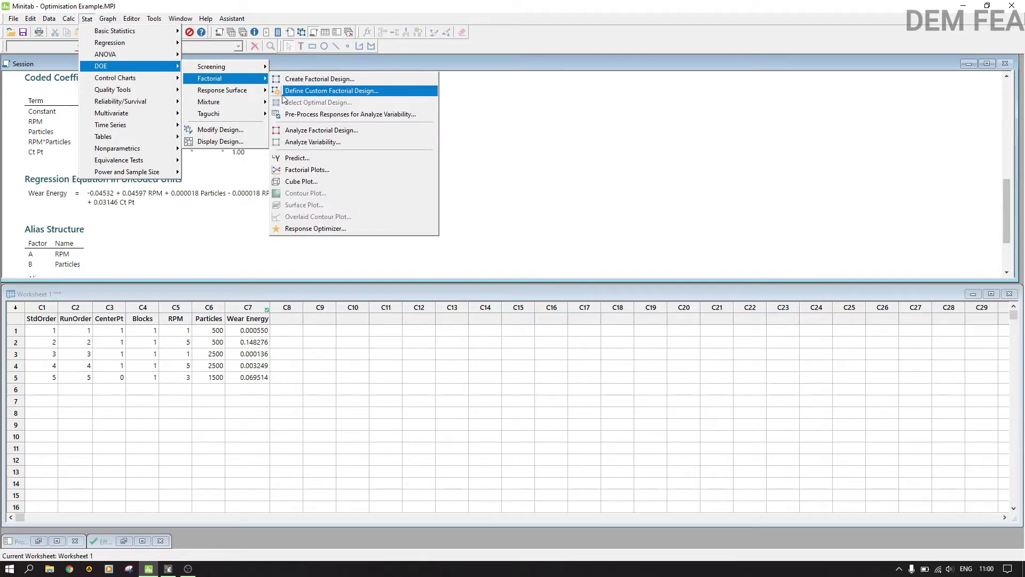
{"action": "left_click", "coordinate": [352, 130]}
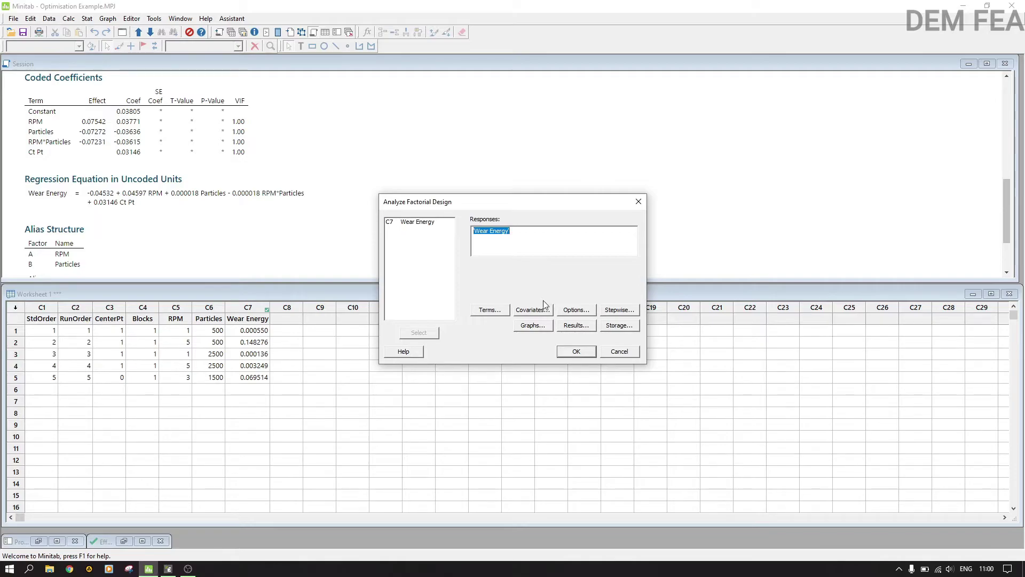
{"action": "left_click", "coordinate": [498, 310]}
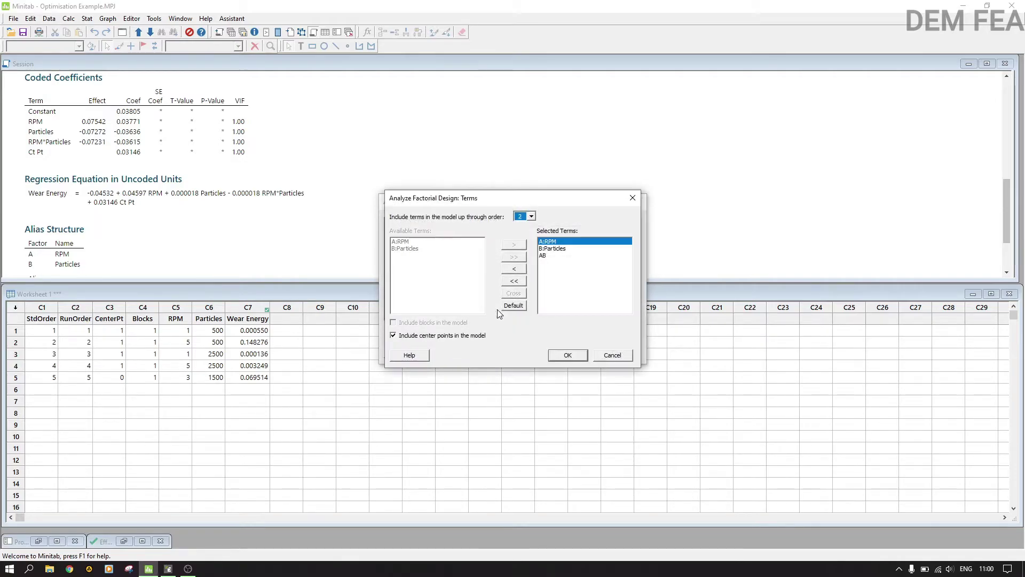
{"action": "left_click", "coordinate": [455, 337]}
{"action": "left_click", "coordinate": [532, 219]}
{"action": "left_click", "coordinate": [531, 231]}
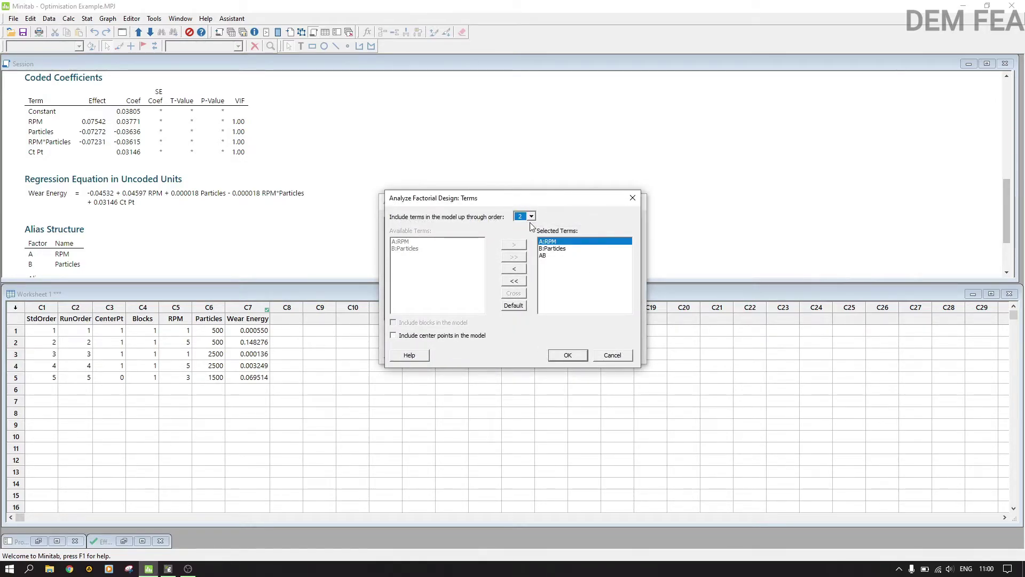
{"action": "left_click", "coordinate": [568, 356]}
{"action": "left_click", "coordinate": [576, 352]}
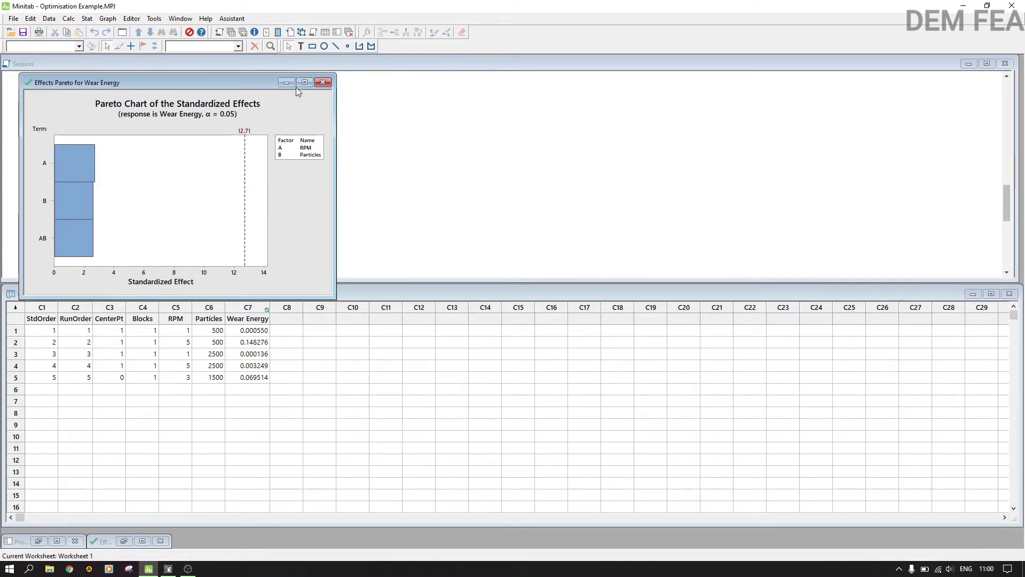
Minimise the standardized effects Pareto chart and review the new regression's P-values, model summary and regression equation.
{"action": "left_click", "coordinate": [283, 83]}
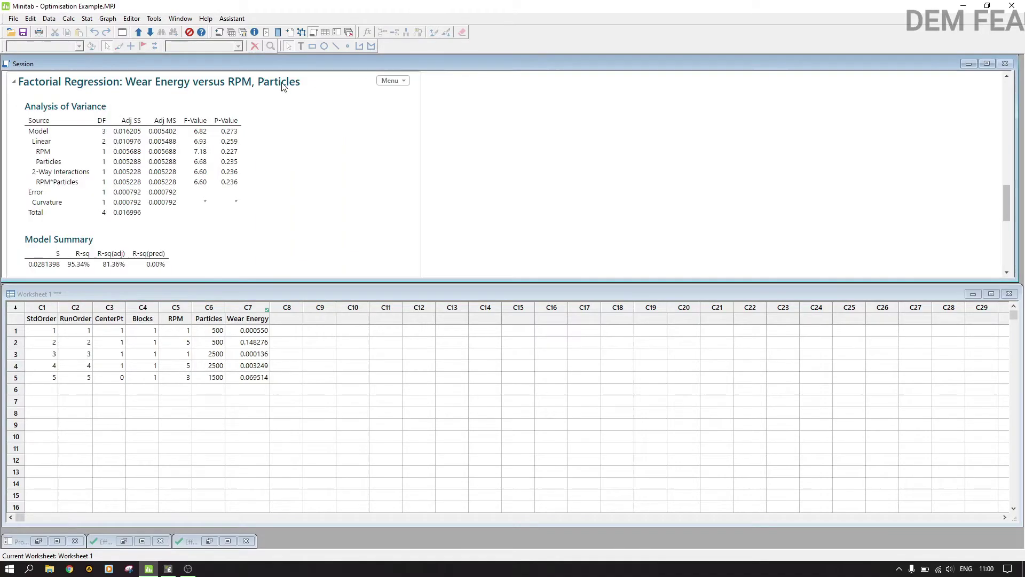
{"action": "scroll", "coordinate": [271, 224], "scroll_direction": "down", "scroll_amount": 2}
{"action": "scroll", "coordinate": [271, 227], "scroll_direction": "down", "scroll_amount": 6}
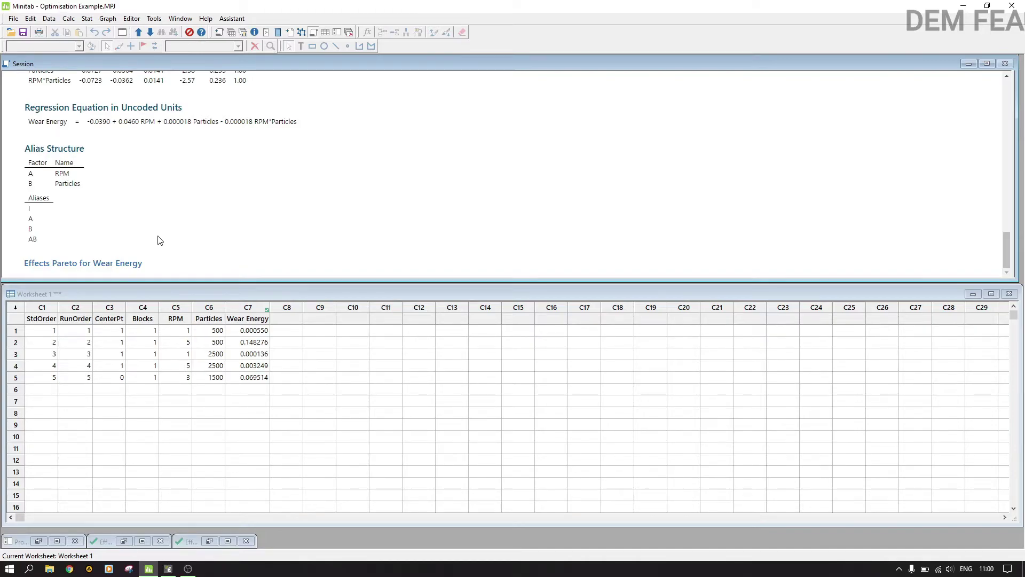
{"action": "scroll", "coordinate": [159, 241], "scroll_direction": "up", "scroll_amount": 1}
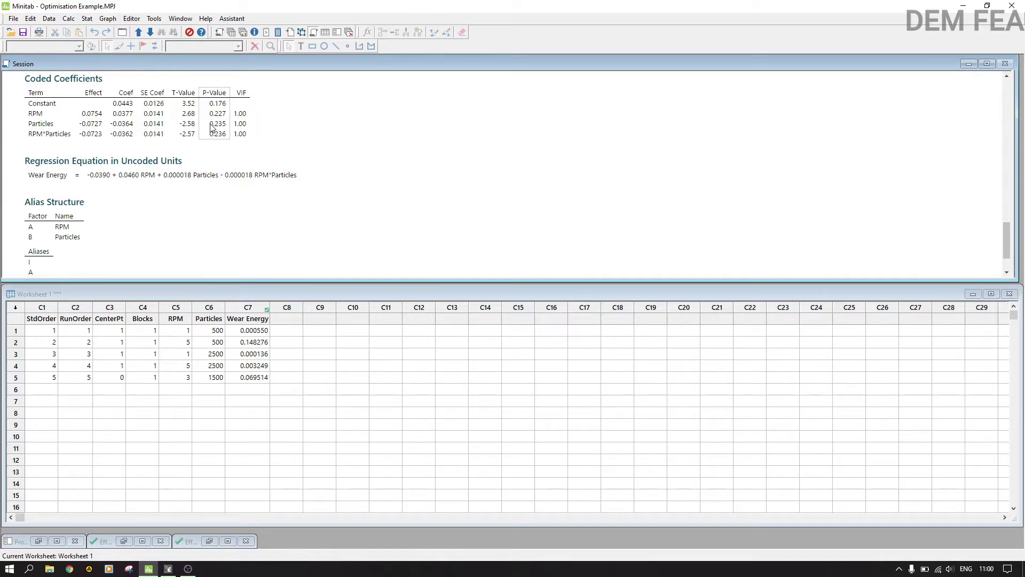
{"action": "scroll", "coordinate": [212, 127], "scroll_direction": "up", "scroll_amount": 8}
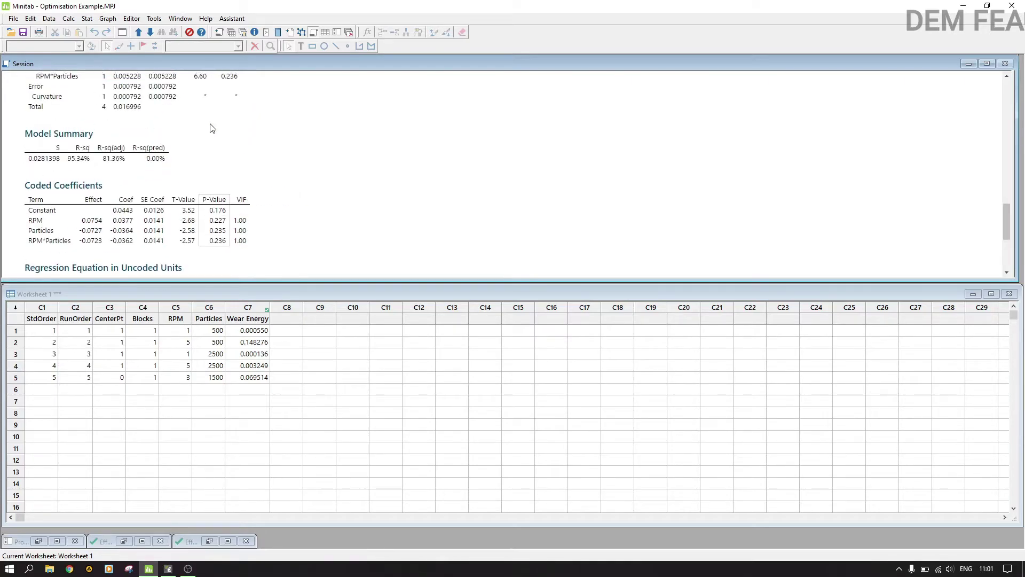
Create a factorial surface plot of Wear Energy with RPM on the X axis and Particles on the Y axis.
{"action": "left_click", "coordinate": [107, 22]}
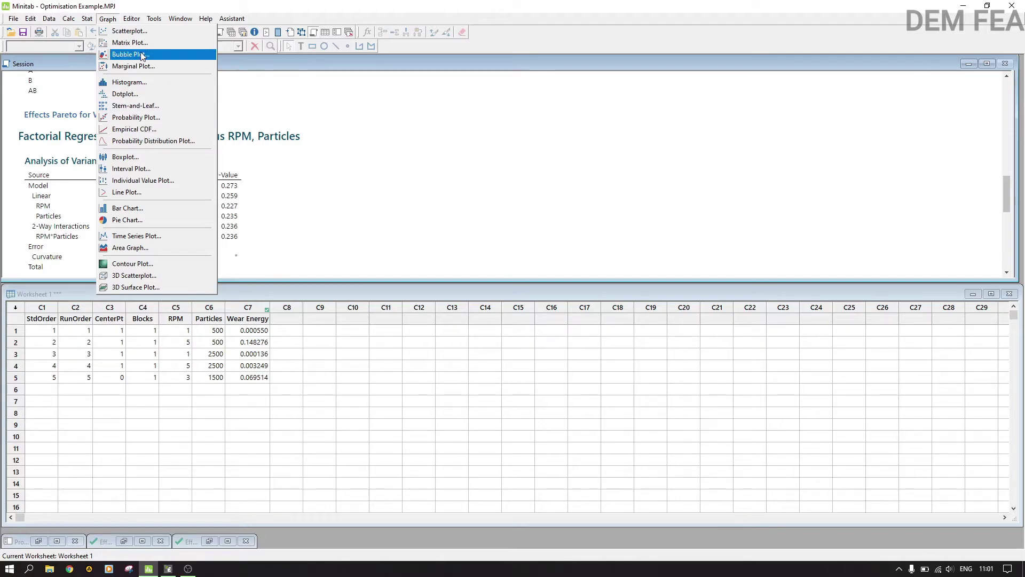
{"action": "left_click", "coordinate": [139, 20]}
{"action": "left_click", "coordinate": [151, 19]}
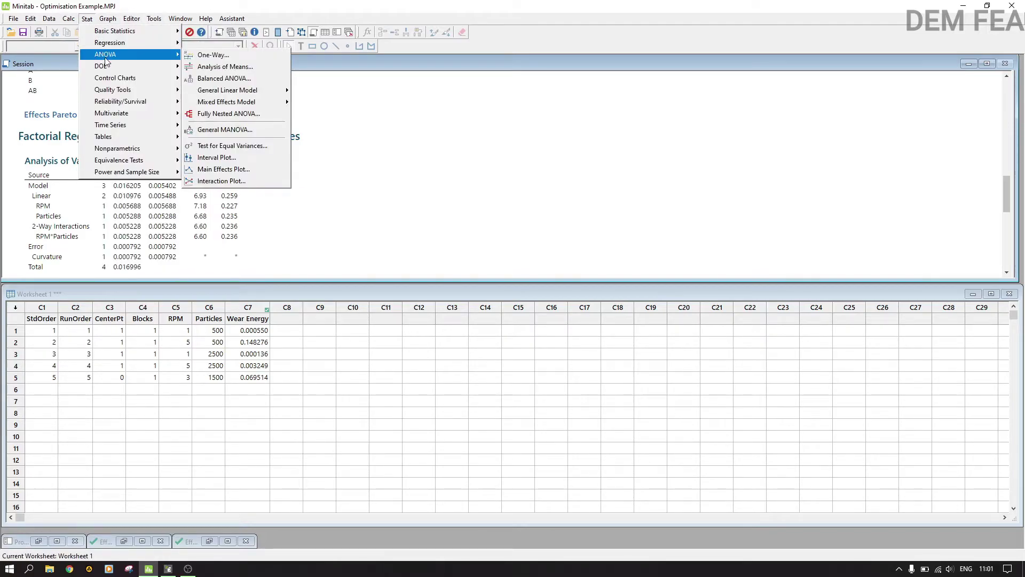
{"action": "mouse_move", "coordinate": [124, 69]}
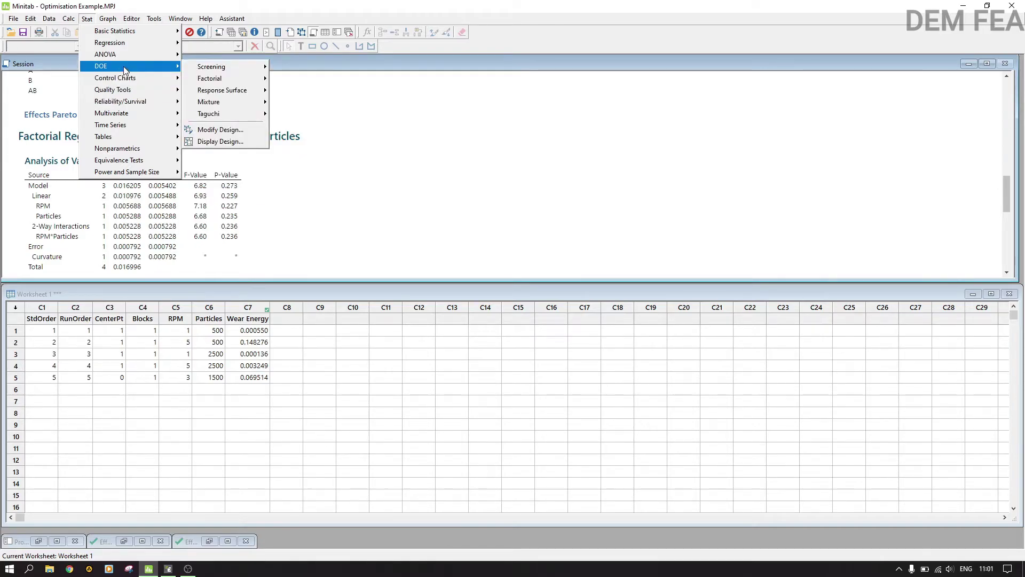
{"action": "mouse_move", "coordinate": [227, 95]}
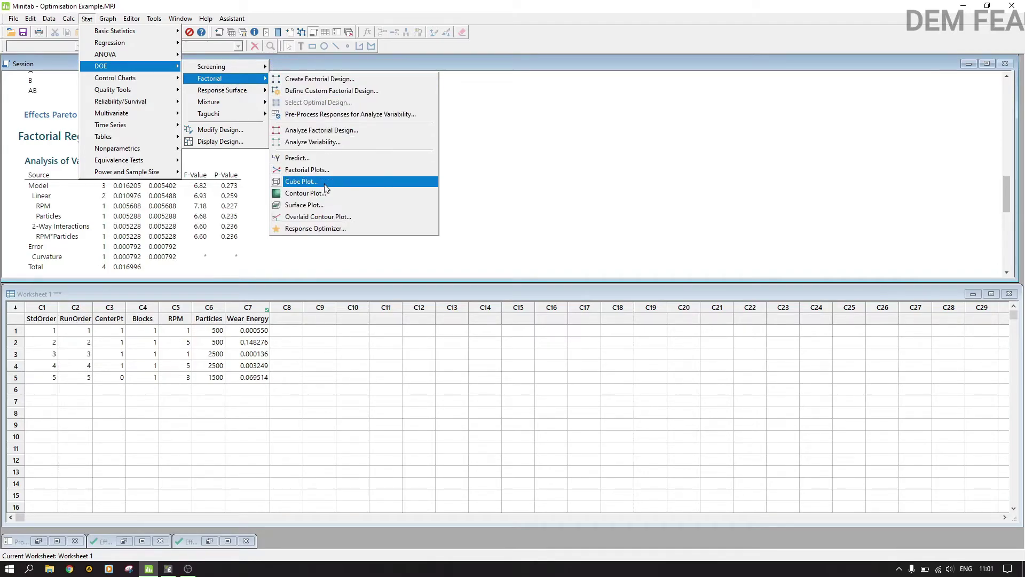
{"action": "left_click", "coordinate": [326, 207]}
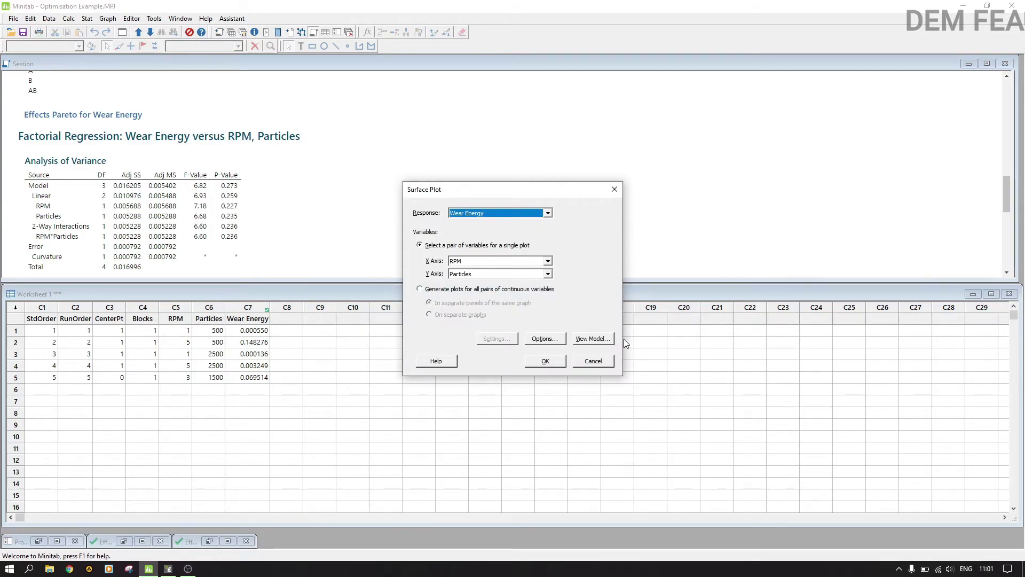
{"action": "left_click", "coordinate": [556, 342]}
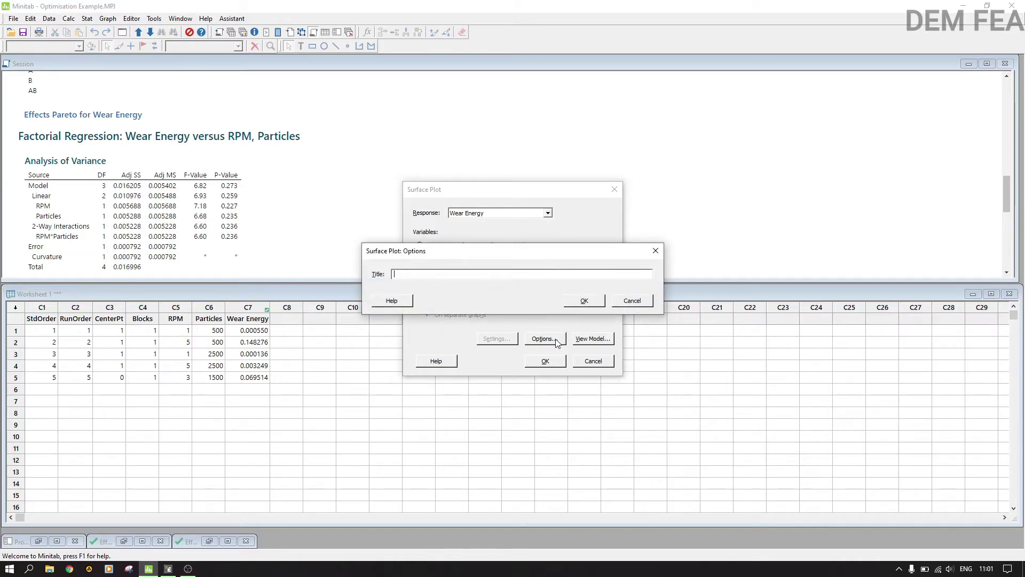
{"action": "left_click", "coordinate": [655, 252]}
{"action": "left_click", "coordinate": [549, 362]}
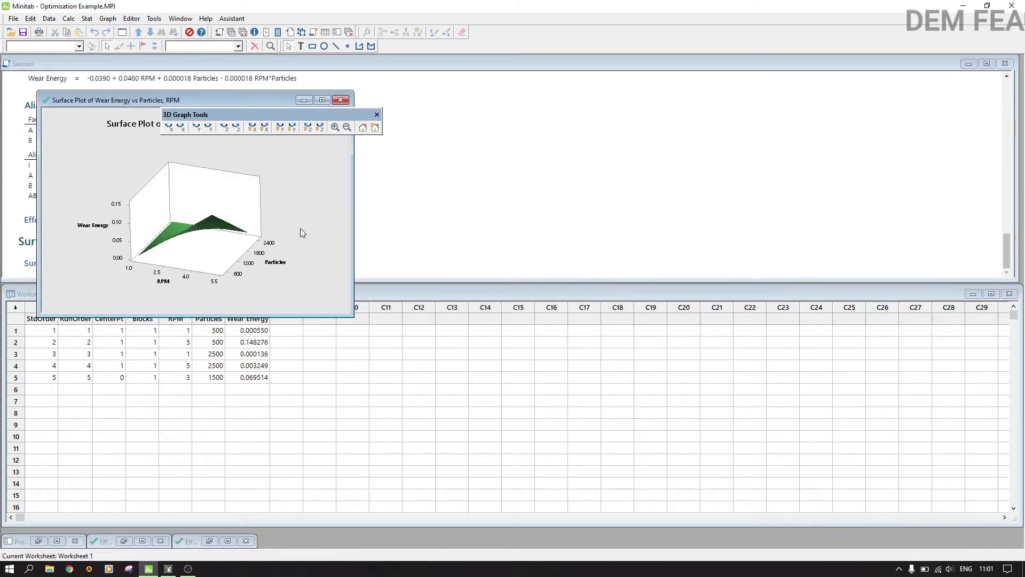
Maximise the Wear Energy surface plot and rotate it about its Y and Z axes to examine the surface's shape.
{"action": "left_click_drag", "start_coordinate": [167, 101], "coordinate": [417, 128]}
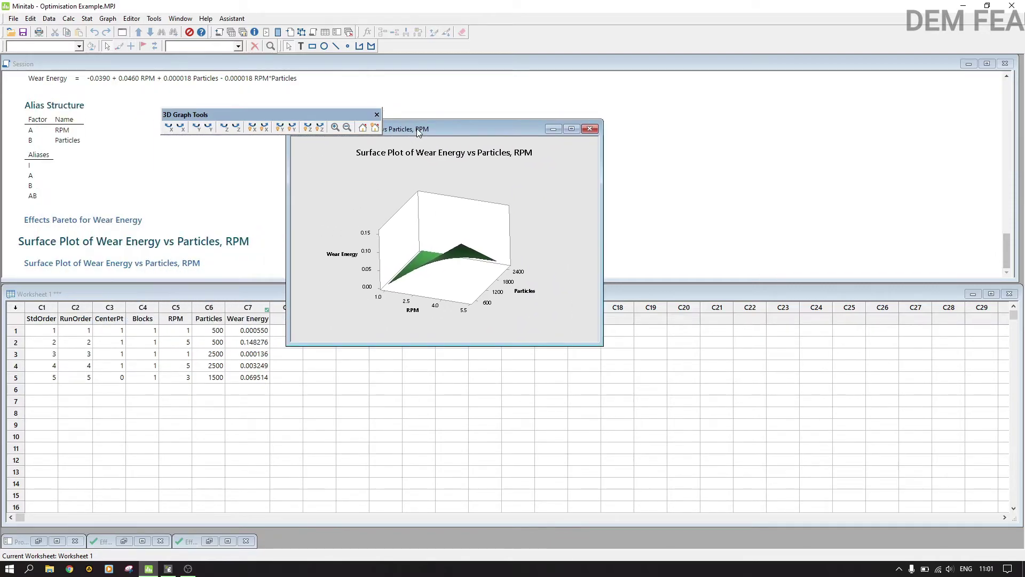
{"action": "left_click", "coordinate": [570, 129]}
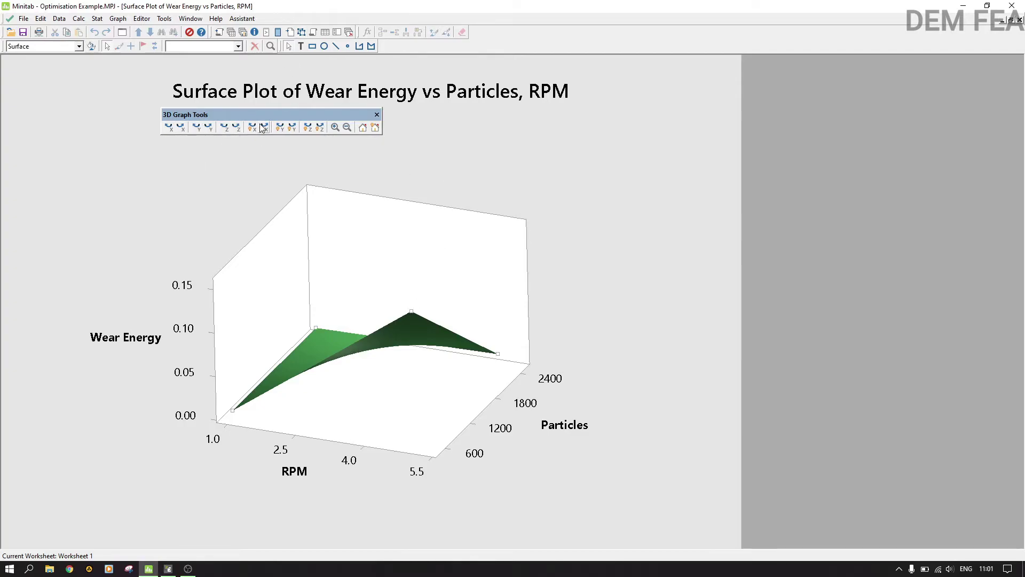
{"action": "left_click", "coordinate": [194, 127]}
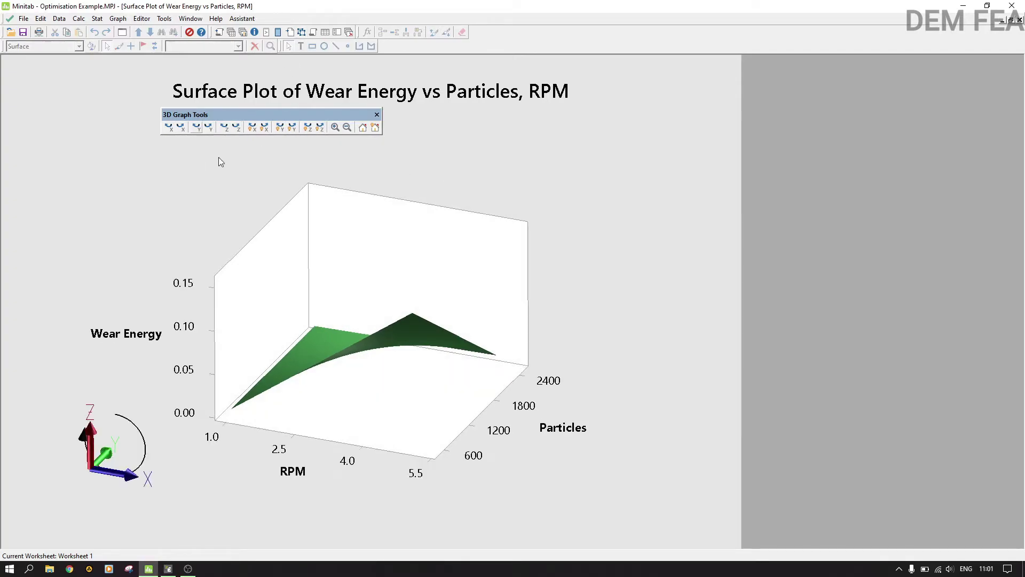
{"action": "left_click", "coordinate": [224, 131]}
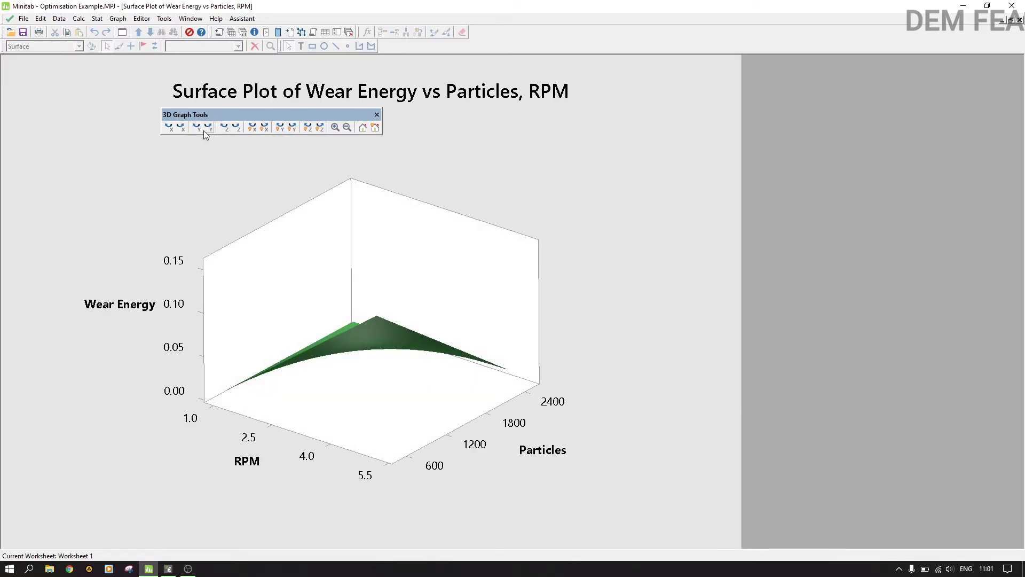
{"action": "left_click", "coordinate": [200, 129]}
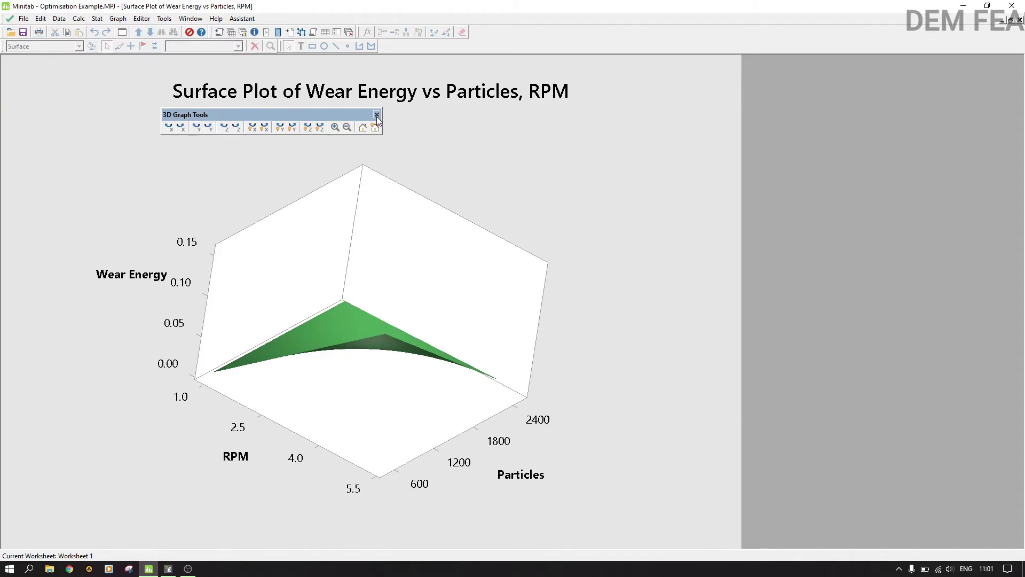
Run the factorial Response Optimizer with the Wear Energy goal set to Minimize, and move its floating tools clear of the optimization plot.
{"action": "left_click", "coordinate": [97, 19]}
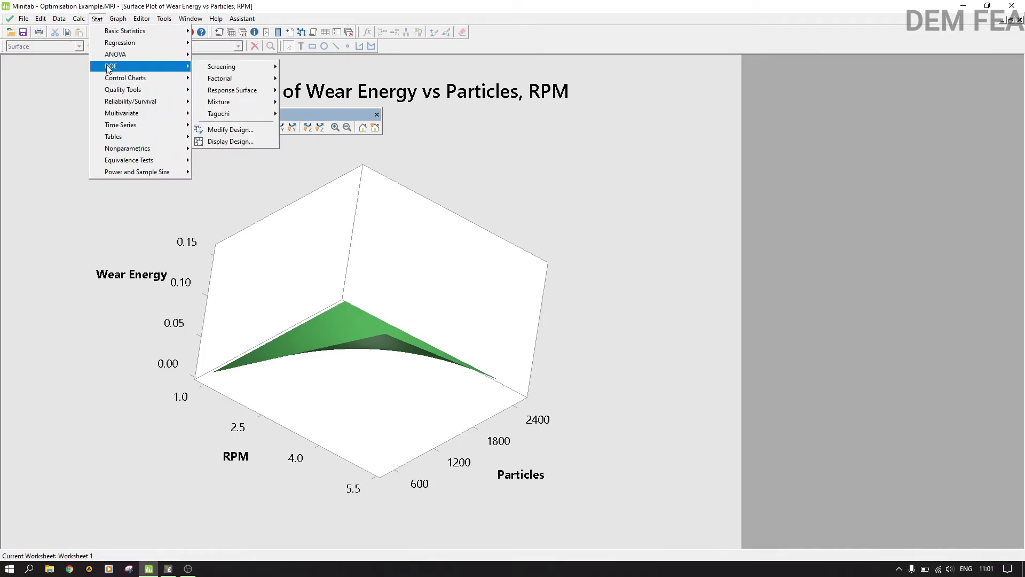
{"action": "mouse_move", "coordinate": [242, 77]}
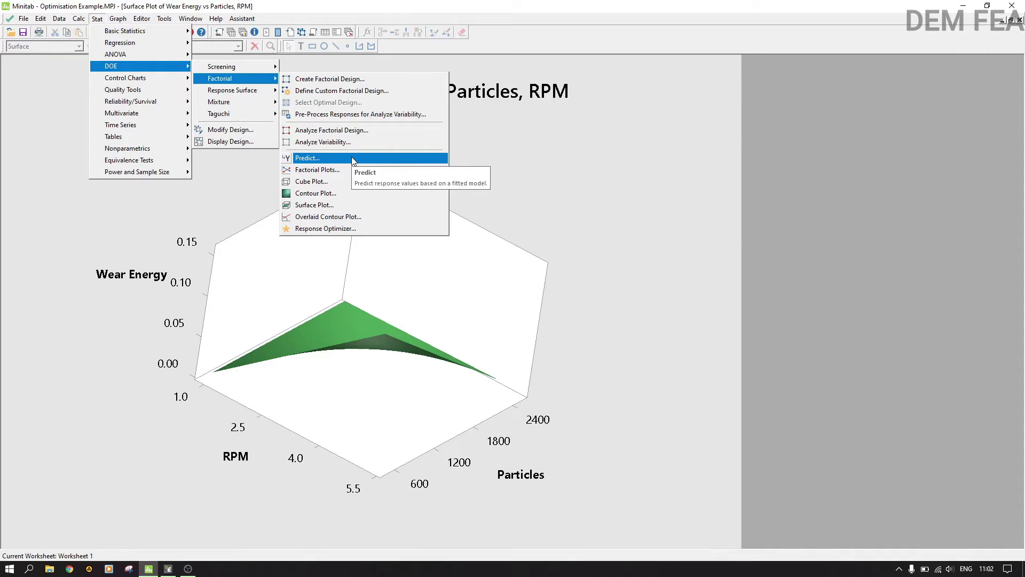
{"action": "left_click", "coordinate": [348, 229]}
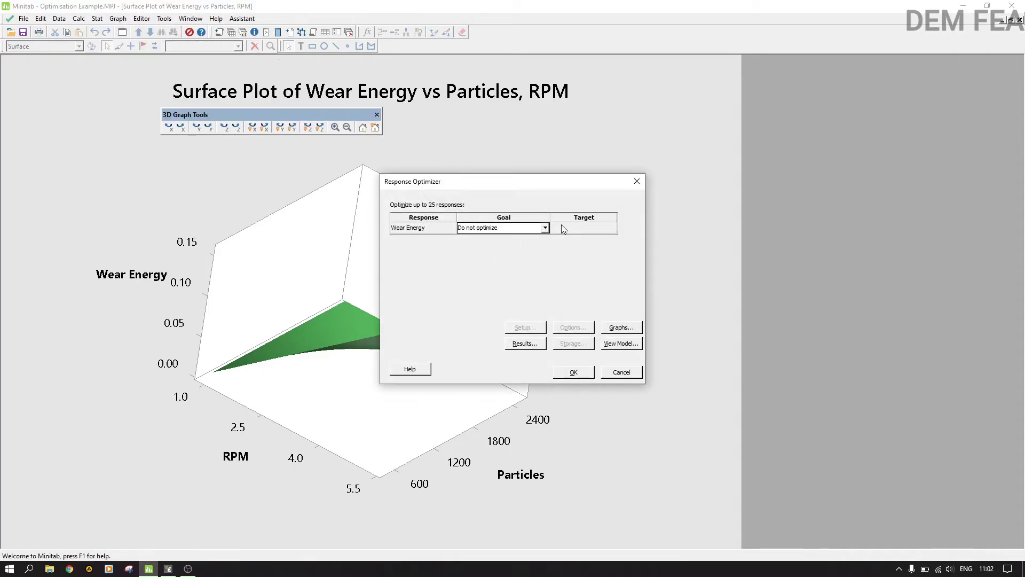
{"action": "left_click", "coordinate": [543, 229]}
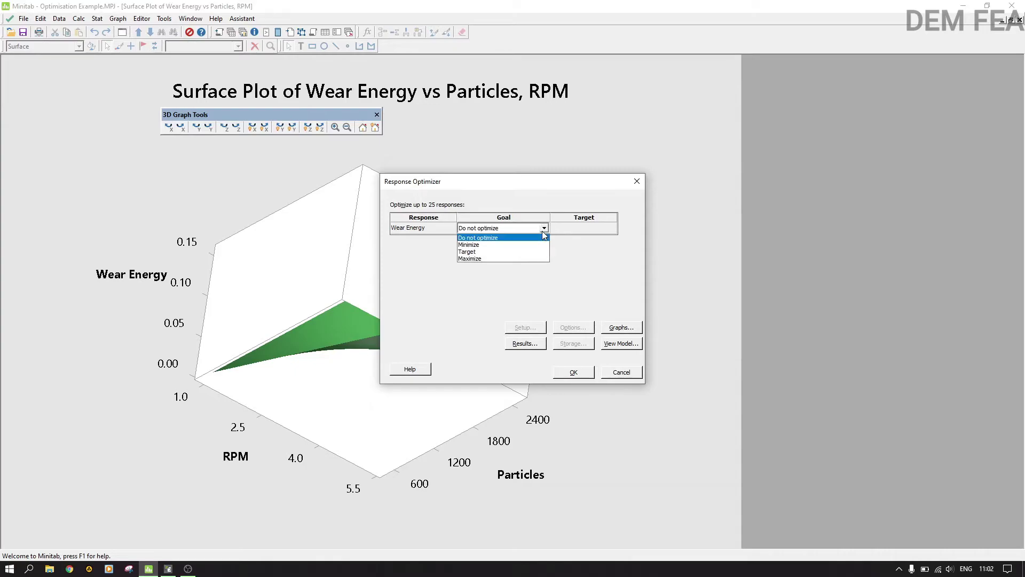
{"action": "left_click", "coordinate": [514, 246]}
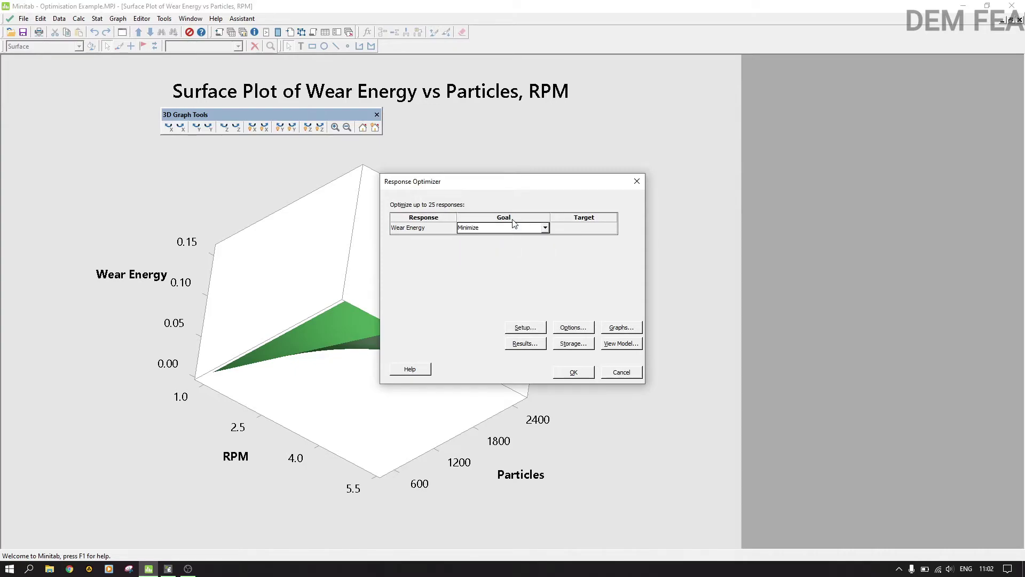
{"action": "left_click", "coordinate": [533, 328]}
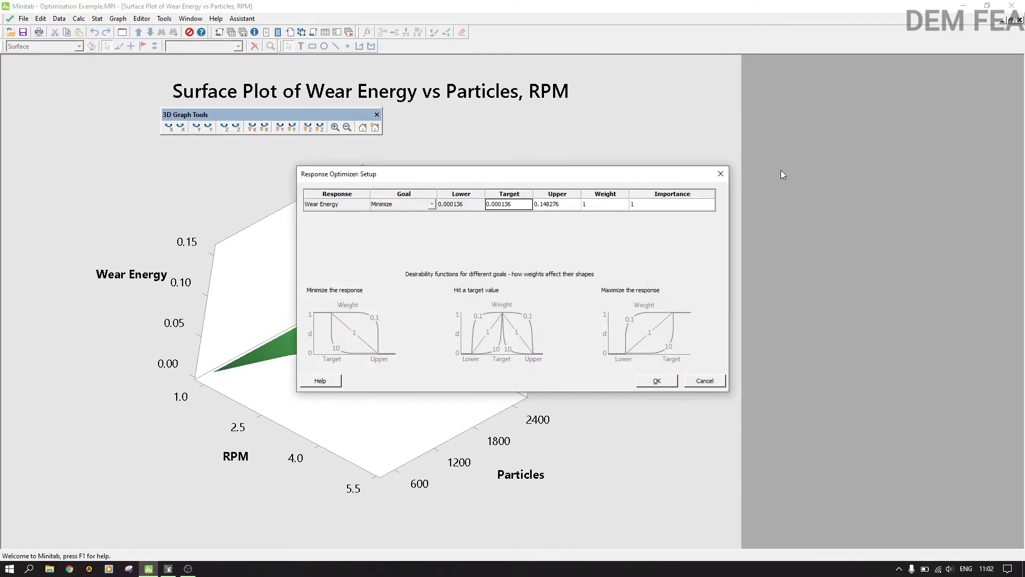
{"action": "left_click", "coordinate": [721, 173]}
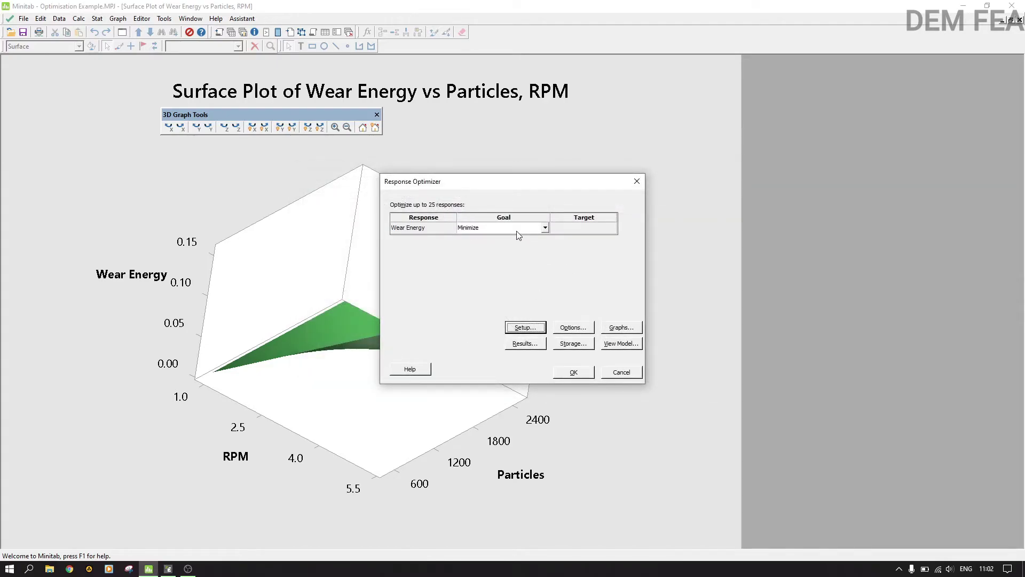
{"action": "left_click", "coordinate": [568, 372]}
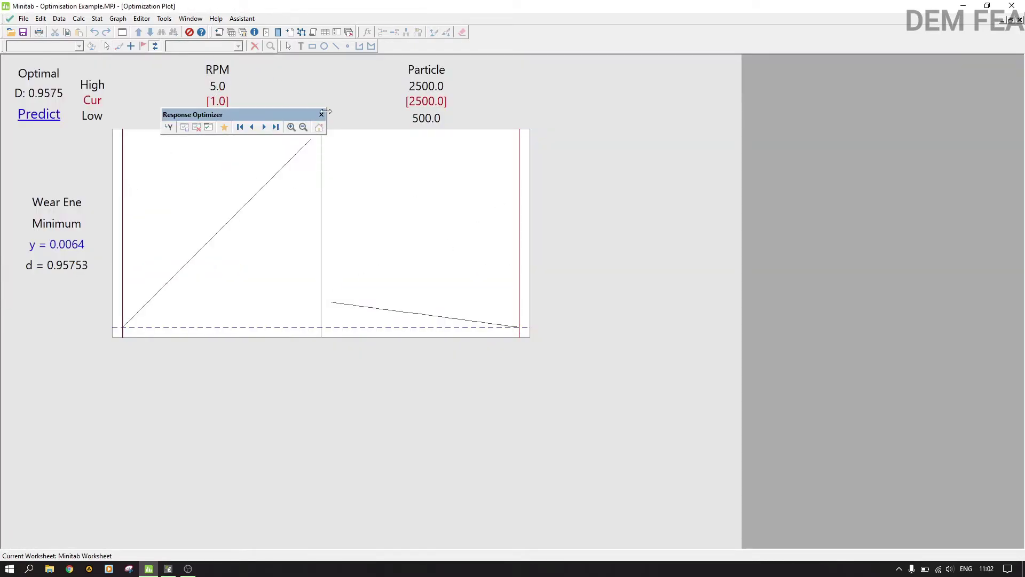
{"action": "left_click_drag", "start_coordinate": [252, 114], "coordinate": [671, 148]}
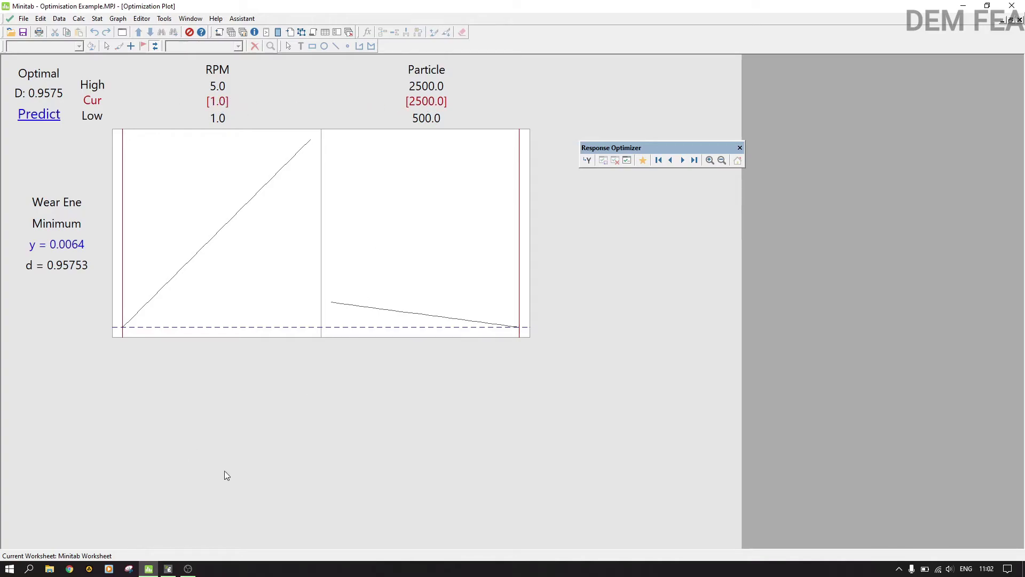
Open Worksheet 1 and examine the run with RPM 1 and 2500 particles against its Wear Energy.
{"action": "left_click", "coordinate": [118, 19]}
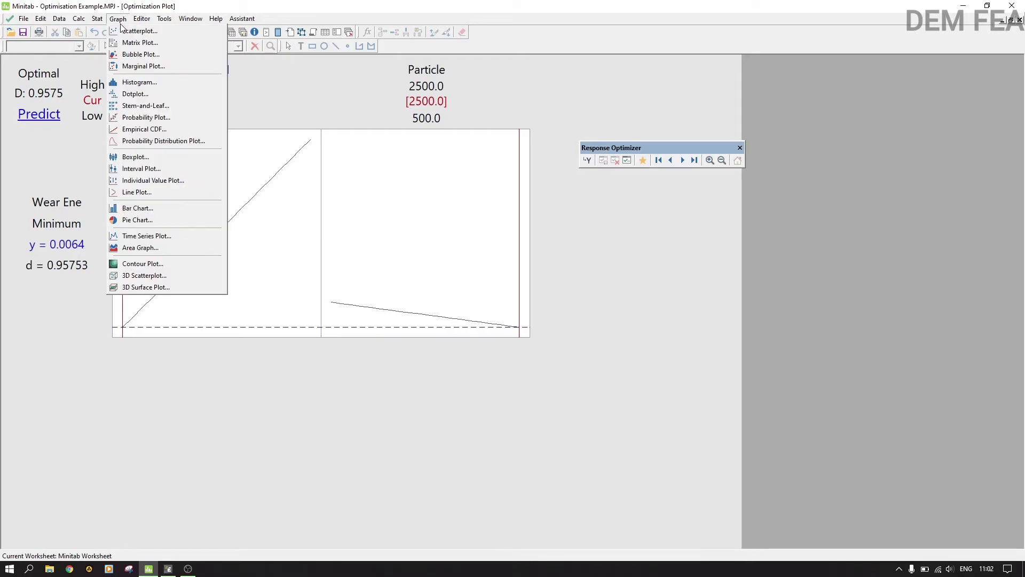
{"action": "mouse_move", "coordinate": [142, 20]}
{"action": "mouse_move", "coordinate": [187, 20]}
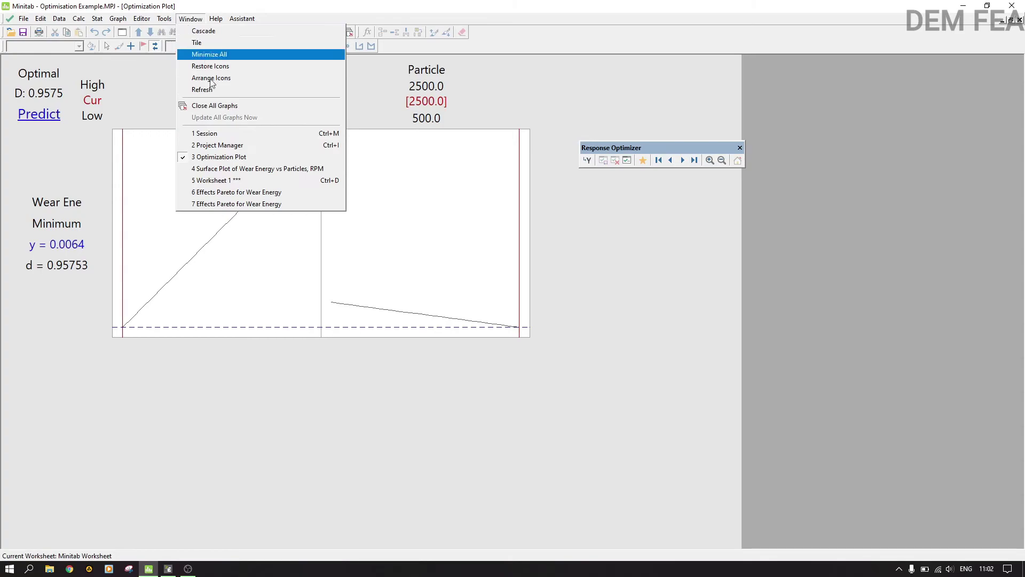
{"action": "left_click", "coordinate": [221, 180]}
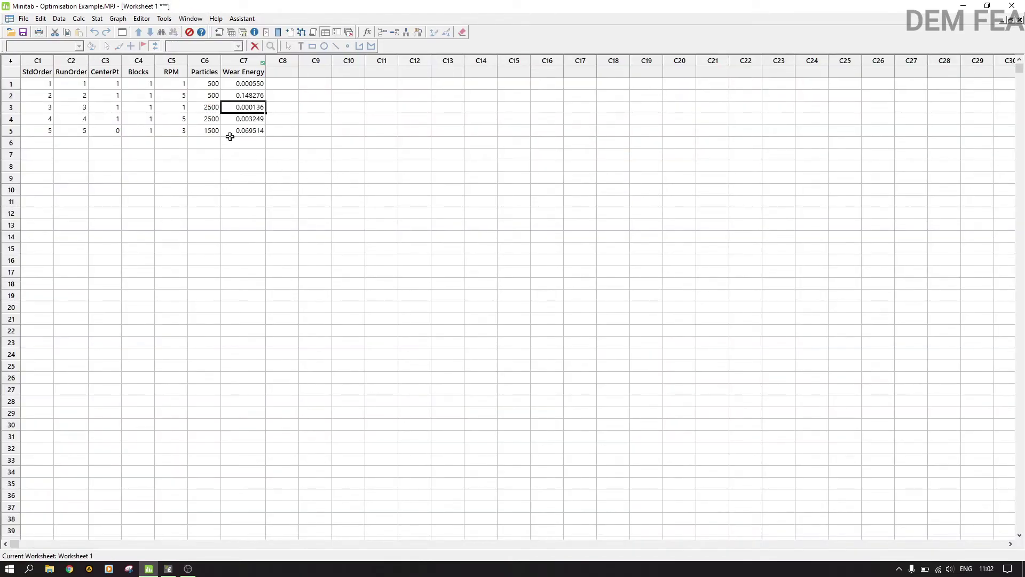
{"action": "left_click", "coordinate": [172, 107]}
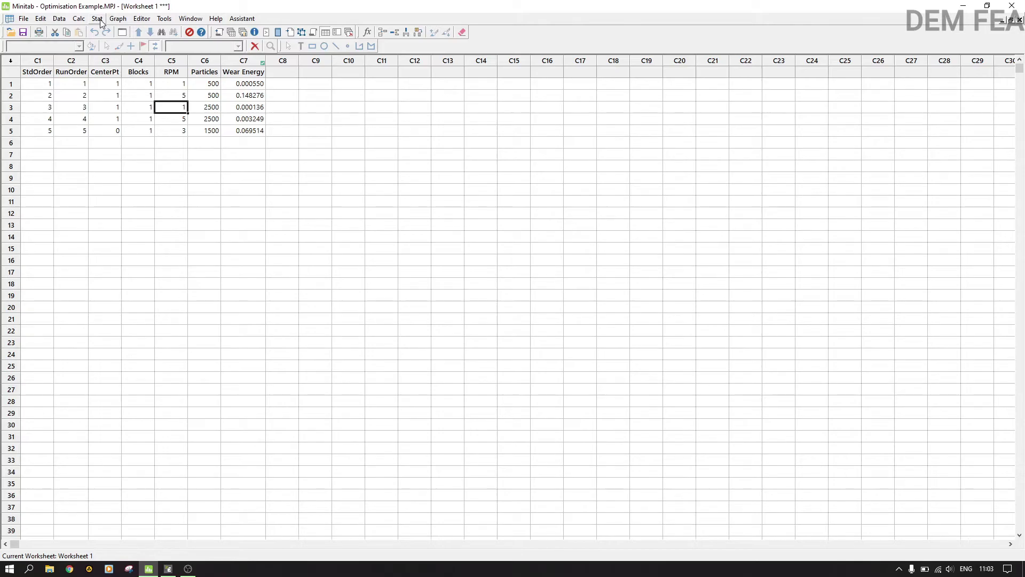
{"action": "left_click", "coordinate": [23, 19]}
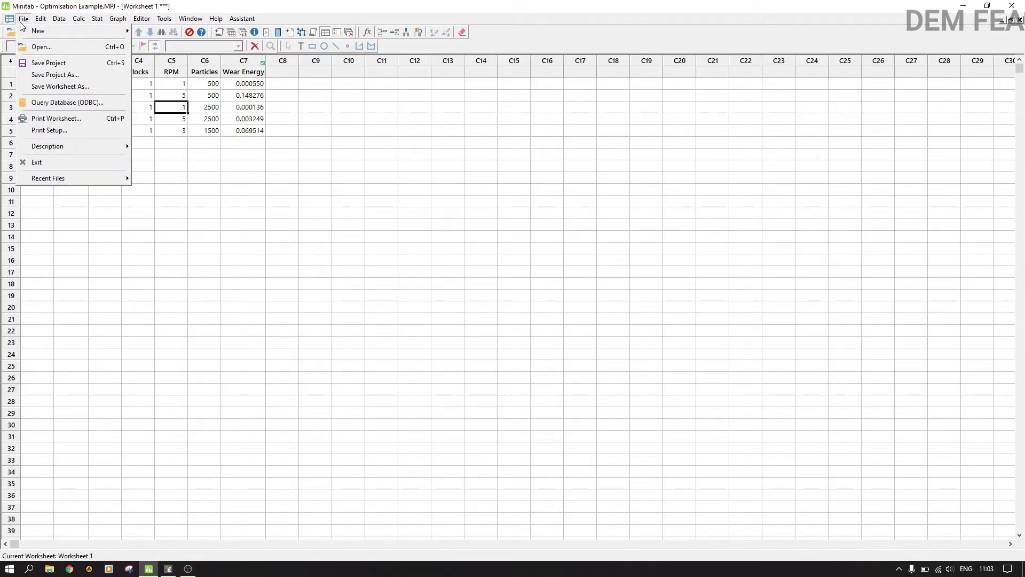
{"action": "mouse_move", "coordinate": [127, 31]}
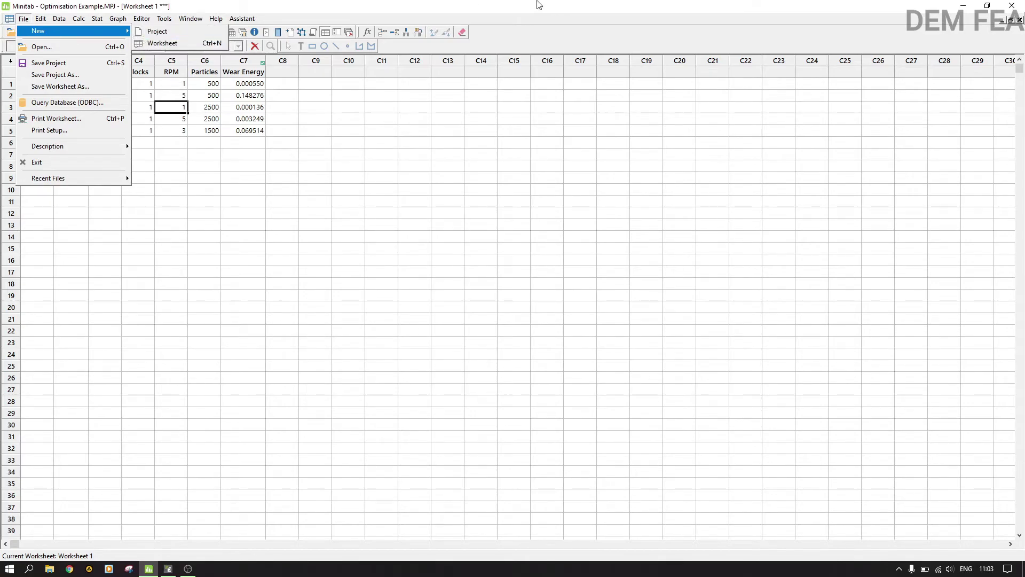
{"action": "left_click", "coordinate": [539, 5]}
Start a central composite response surface design with two continuous factors and open its design settings.
{"action": "left_click", "coordinate": [118, 19]}
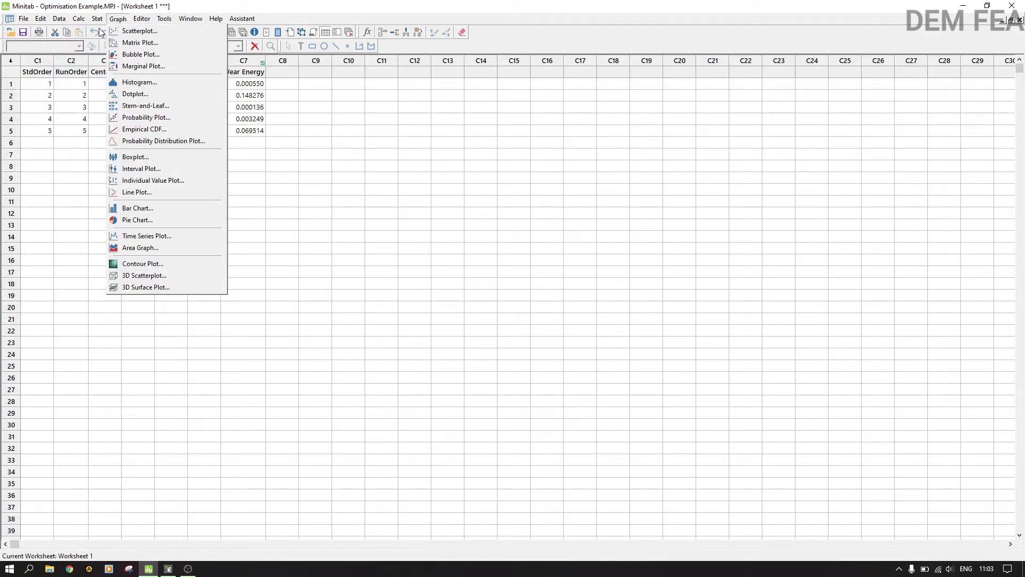
{"action": "mouse_move", "coordinate": [133, 64]}
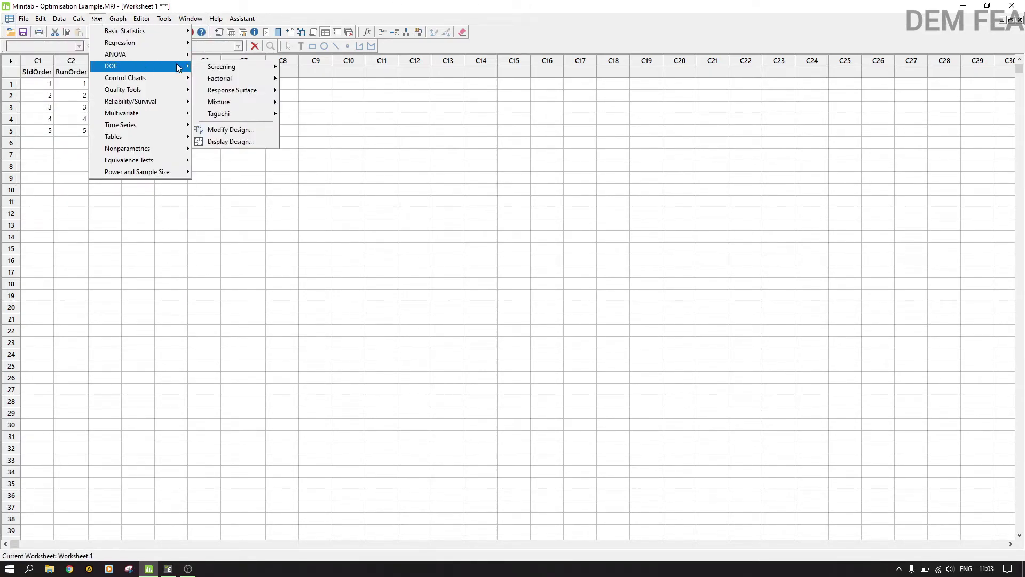
{"action": "mouse_move", "coordinate": [241, 94]}
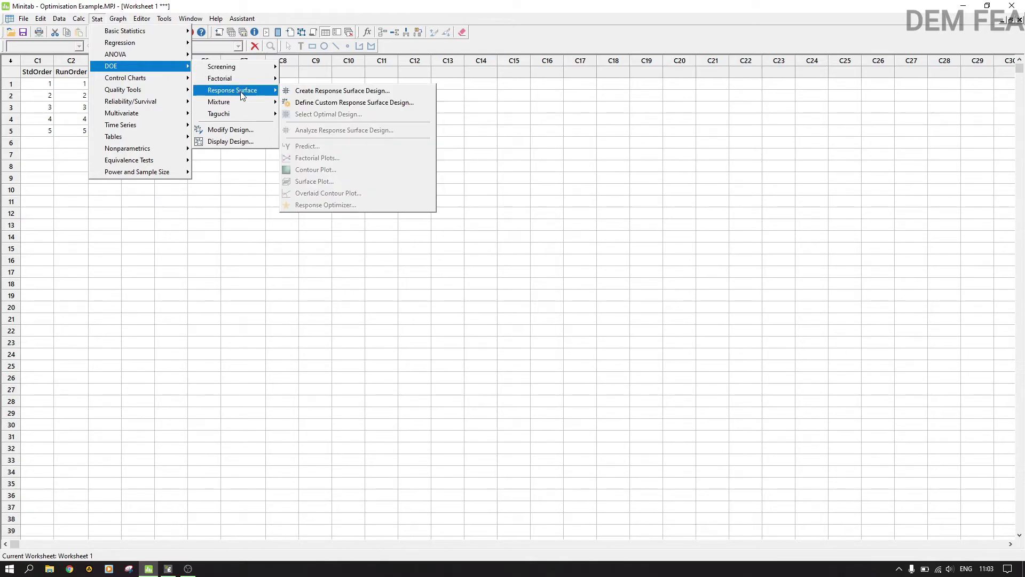
{"action": "left_click", "coordinate": [337, 89]}
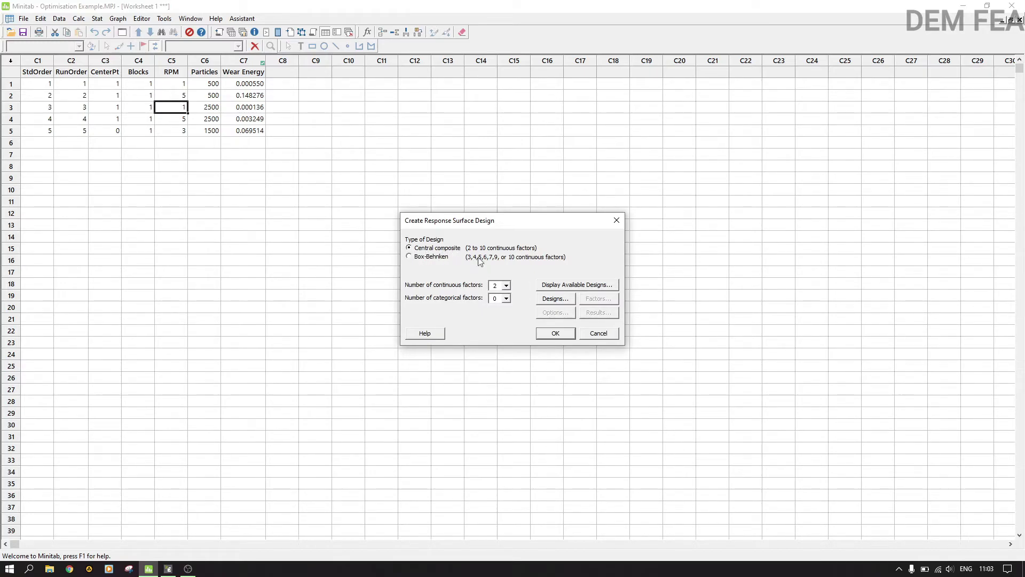
{"action": "left_click", "coordinate": [561, 300]}
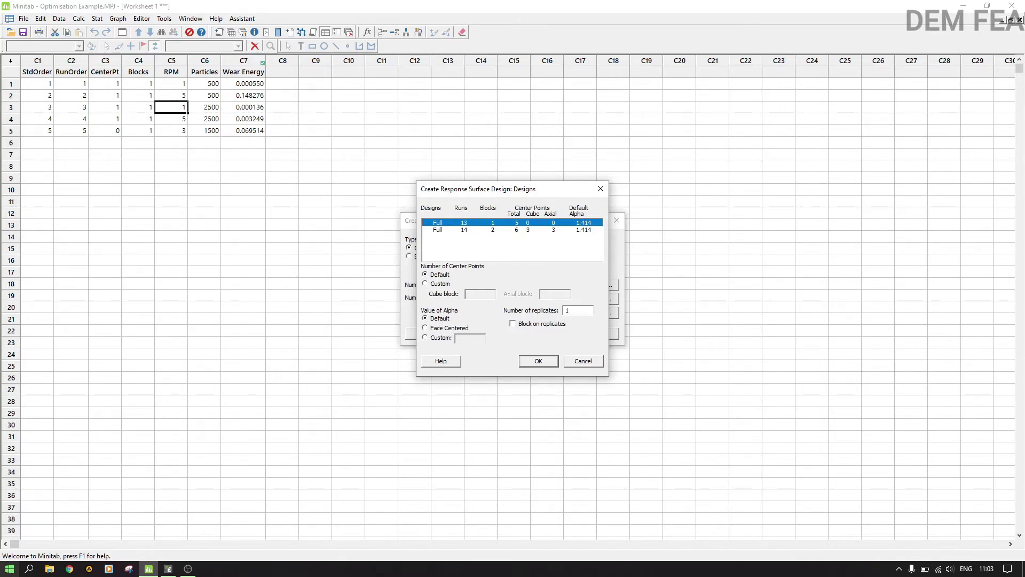
Switch to Foxit Reader and open Optimsation using EDEM.pdf to review the example's variables and their limits.
{"action": "left_click", "coordinate": [10, 569]}
{"action": "left_click", "coordinate": [296, 344]}
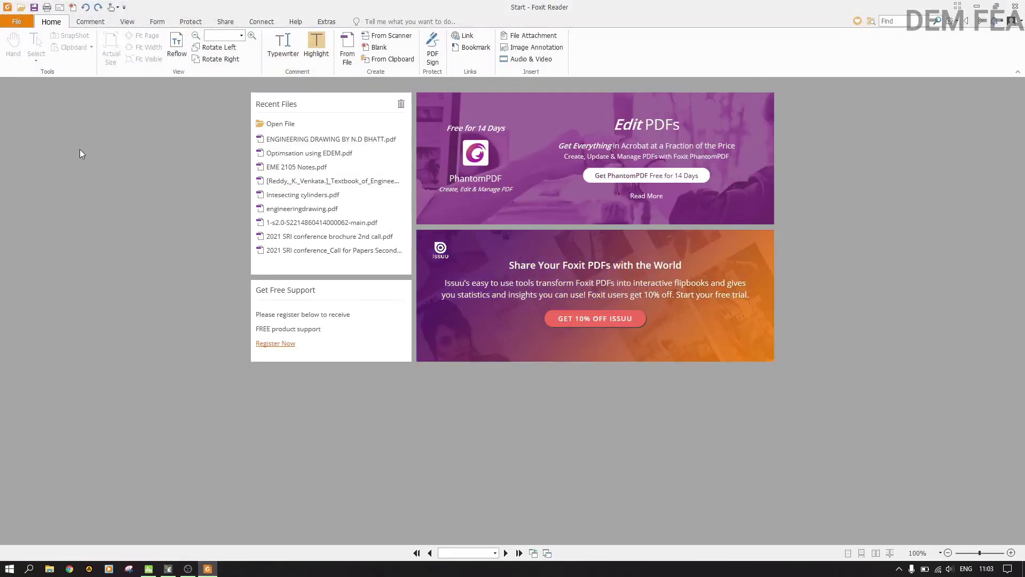
{"action": "left_click", "coordinate": [293, 157]}
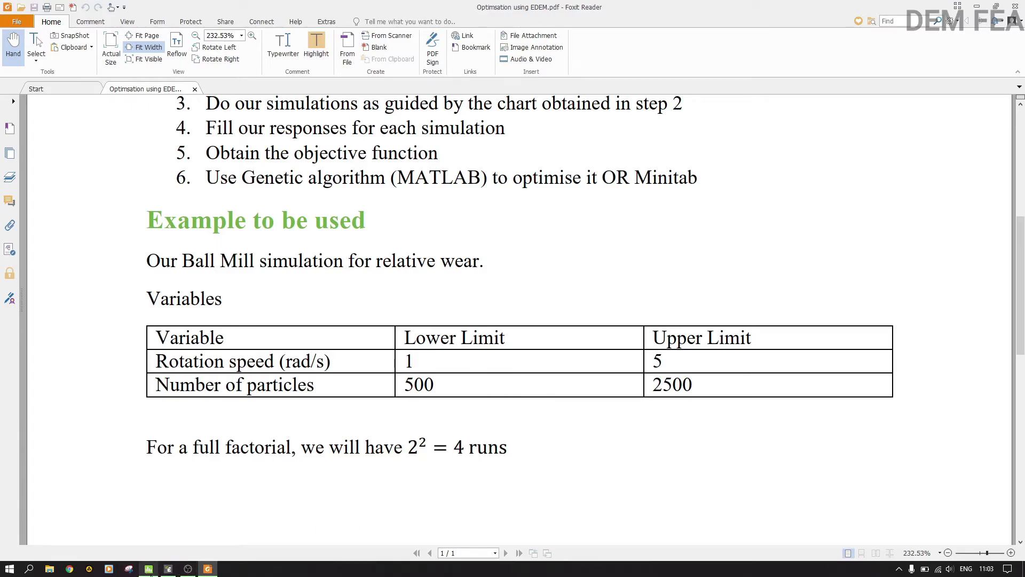
{"action": "mouse_move", "coordinate": [183, 571]}
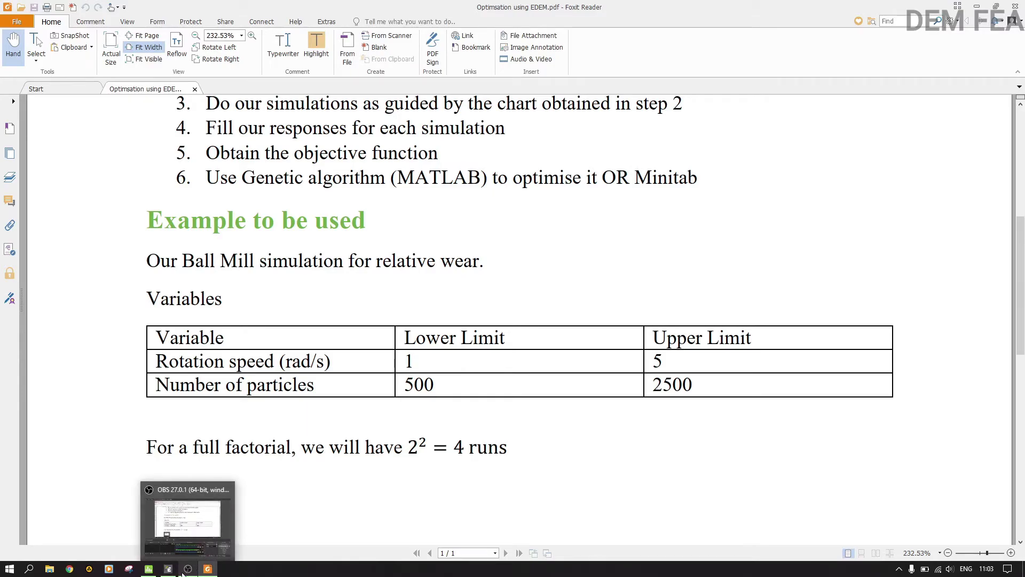
Return to Minitab and set the central composite design's alpha value to Face Centered.
{"action": "left_click", "coordinate": [152, 570]}
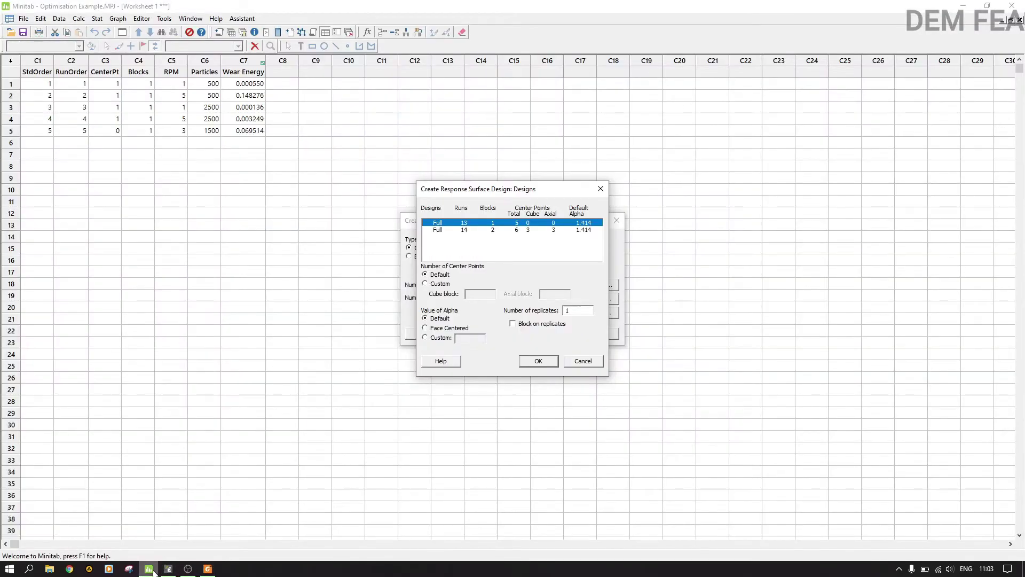
{"action": "left_click", "coordinate": [442, 329]}
{"action": "left_click", "coordinate": [545, 362]}
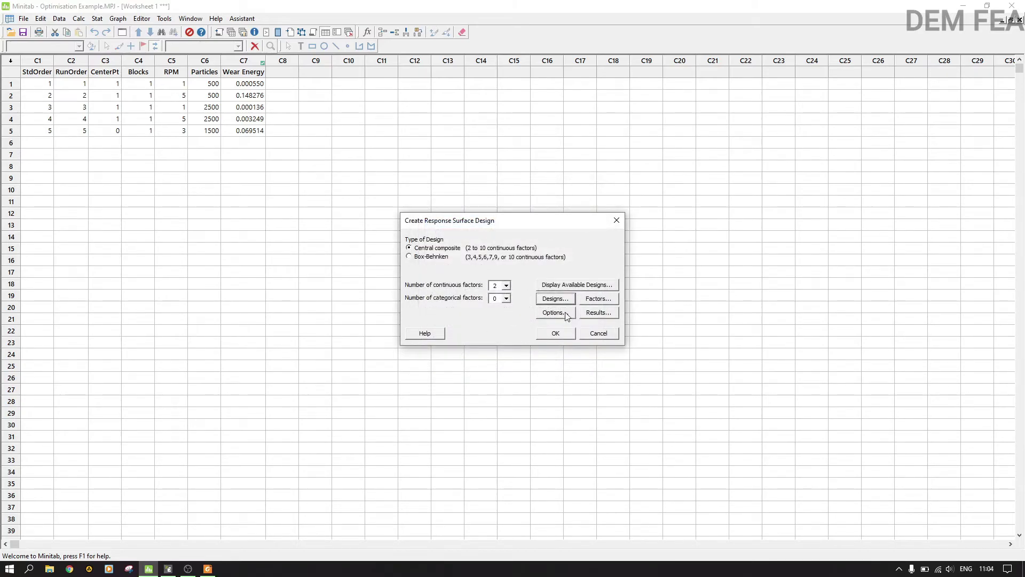
Name the response surface design's factor A Rad and factor B Par.
{"action": "left_click", "coordinate": [600, 303]}
{"action": "left_click", "coordinate": [495, 280]}
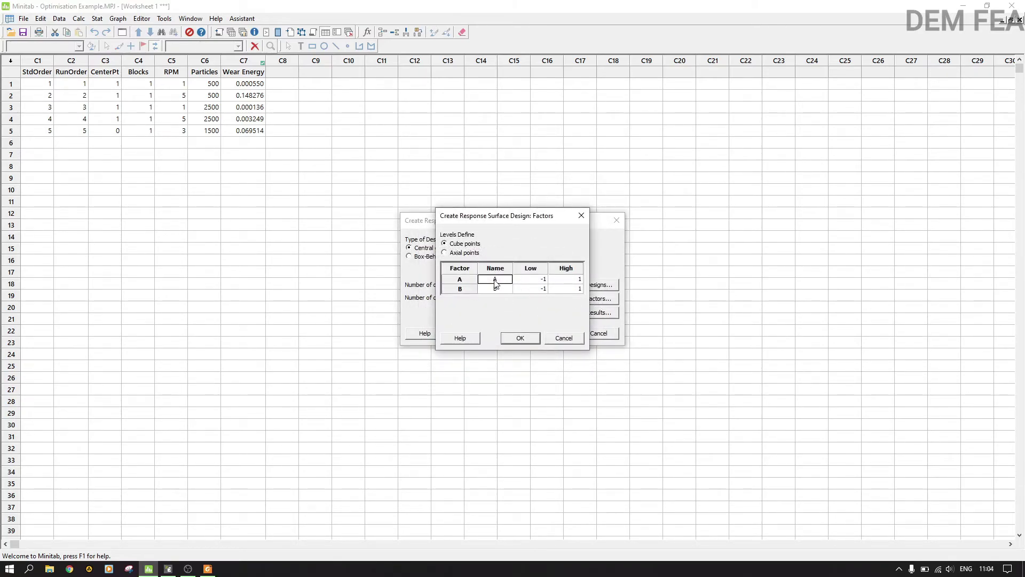
{"action": "left_click", "coordinate": [494, 279]}
{"action": "type", "text": "Rad"}
{"action": "left_click", "coordinate": [496, 290]}
{"action": "left_click", "coordinate": [497, 289]}
{"action": "type", "text": "Par"}
Set the low and high levels to 1 and 5 for Rad and to 500 and 2500 for Par.
{"action": "left_click", "coordinate": [540, 280]}
{"action": "left_click", "coordinate": [539, 279]}
{"action": "left_click", "coordinate": [570, 281]}
{"action": "left_click", "coordinate": [570, 282]}
{"action": "type", "text": "5"}
{"action": "left_click", "coordinate": [545, 291]}
{"action": "type", "text": "50"}
{"action": "left_click", "coordinate": [571, 291]}
{"action": "type", "text": "1500"}
{"action": "left_click", "coordinate": [523, 338]}
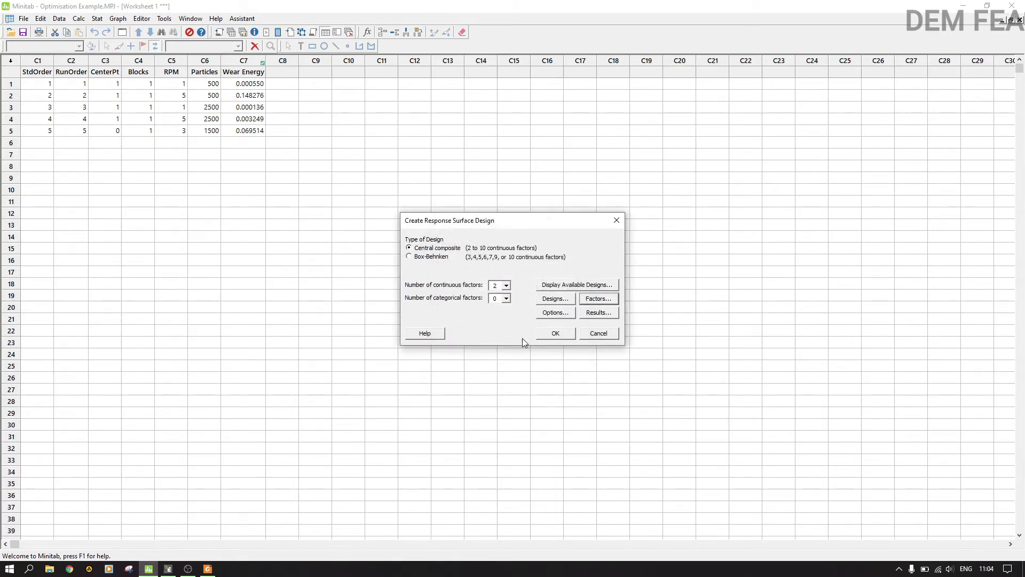
Turn off run randomization for the response surface design.
{"action": "left_click", "coordinate": [548, 314]}
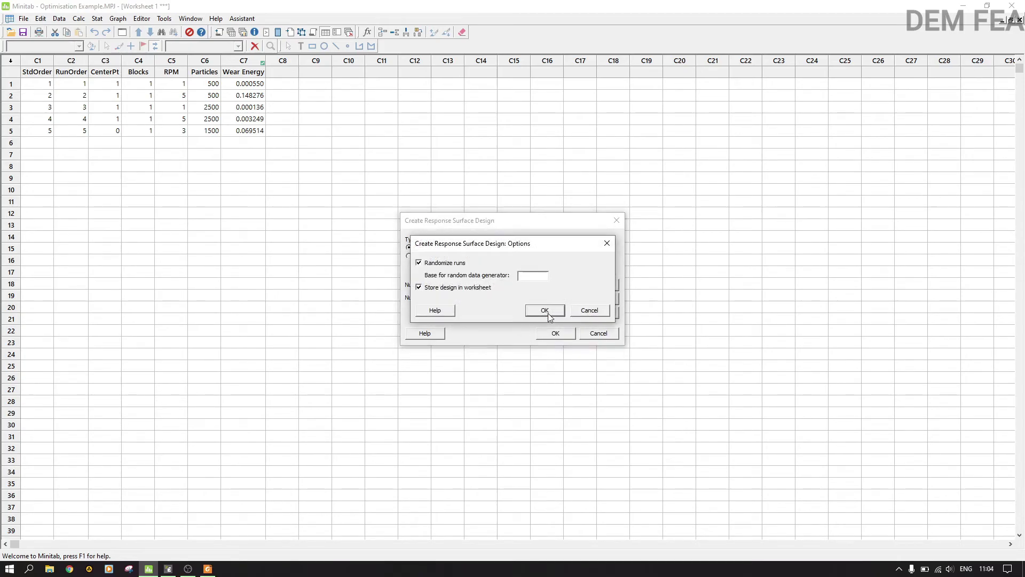
{"action": "left_click", "coordinate": [452, 263]}
{"action": "left_click", "coordinate": [446, 265]}
{"action": "left_click", "coordinate": [438, 265]}
{"action": "left_click", "coordinate": [548, 310]}
Check the printed results setting and the factor levels, and generate the central composite design.
{"action": "left_click", "coordinate": [596, 314]}
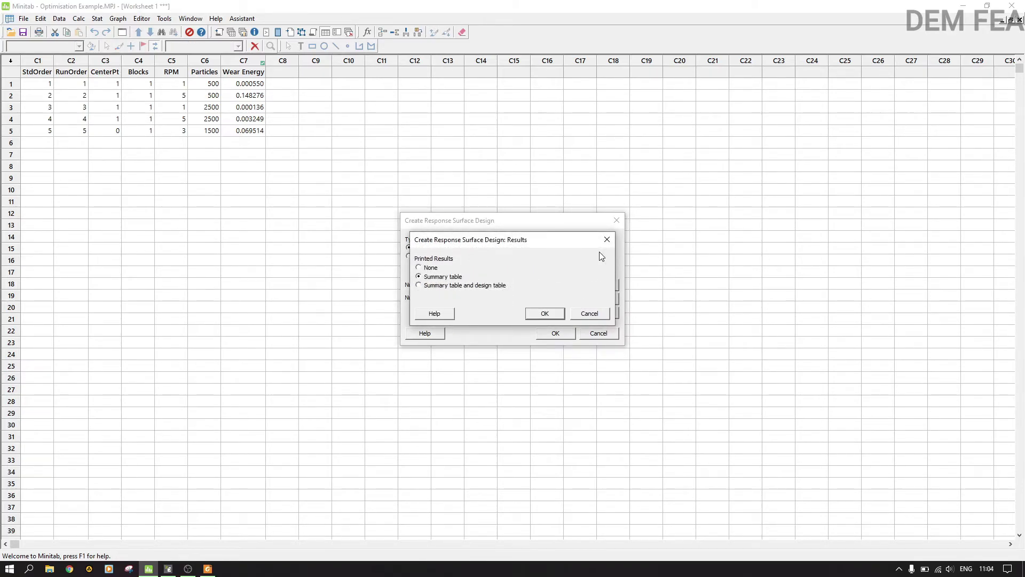
{"action": "left_click", "coordinate": [607, 241]}
{"action": "left_click", "coordinate": [601, 299]}
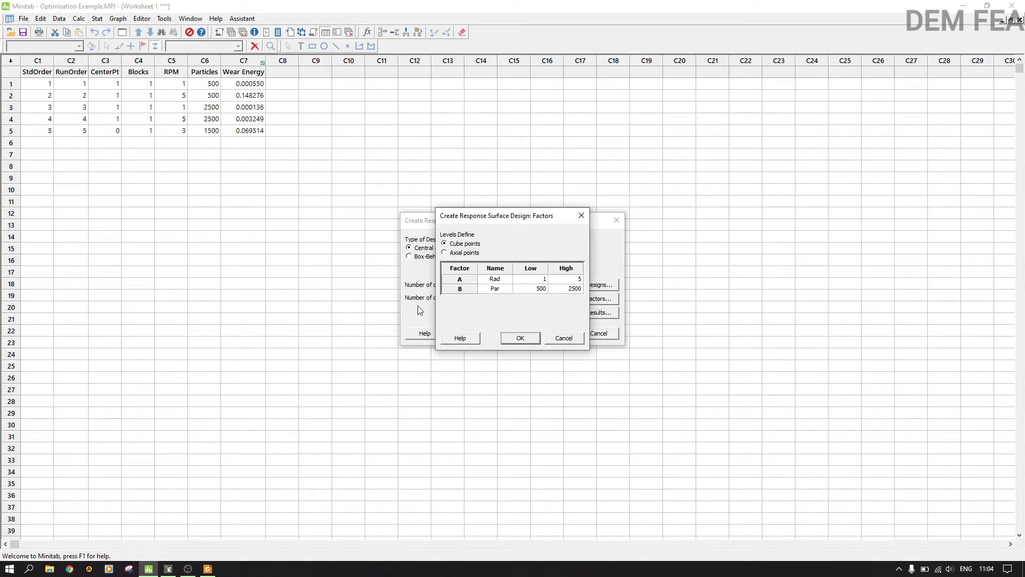
{"action": "left_click", "coordinate": [527, 337]}
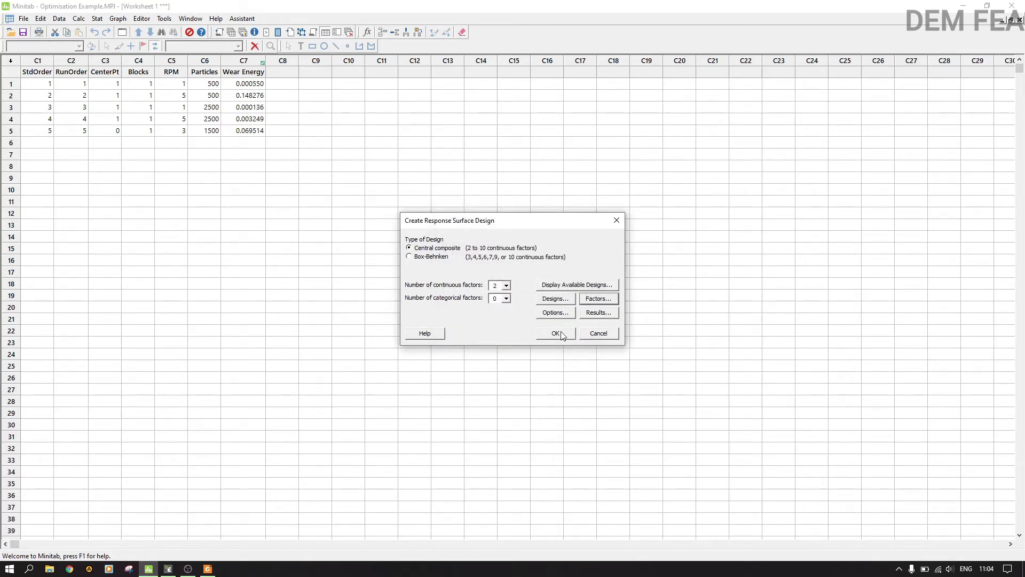
{"action": "left_click", "coordinate": [555, 334]}
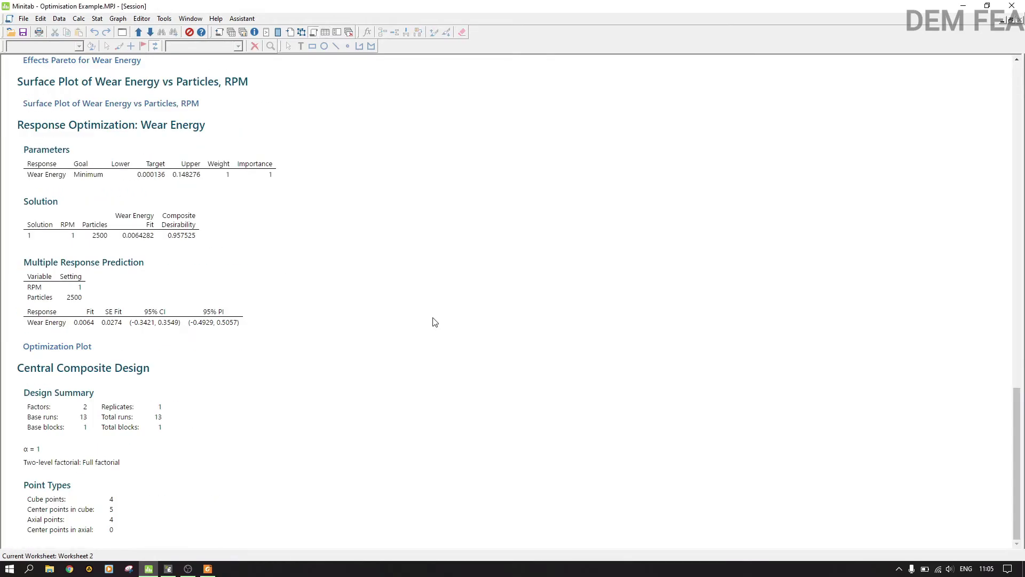
Open Worksheet 2 to view the runs of the new central composite design.
{"action": "left_click", "coordinate": [118, 19]}
{"action": "mouse_move", "coordinate": [149, 21]}
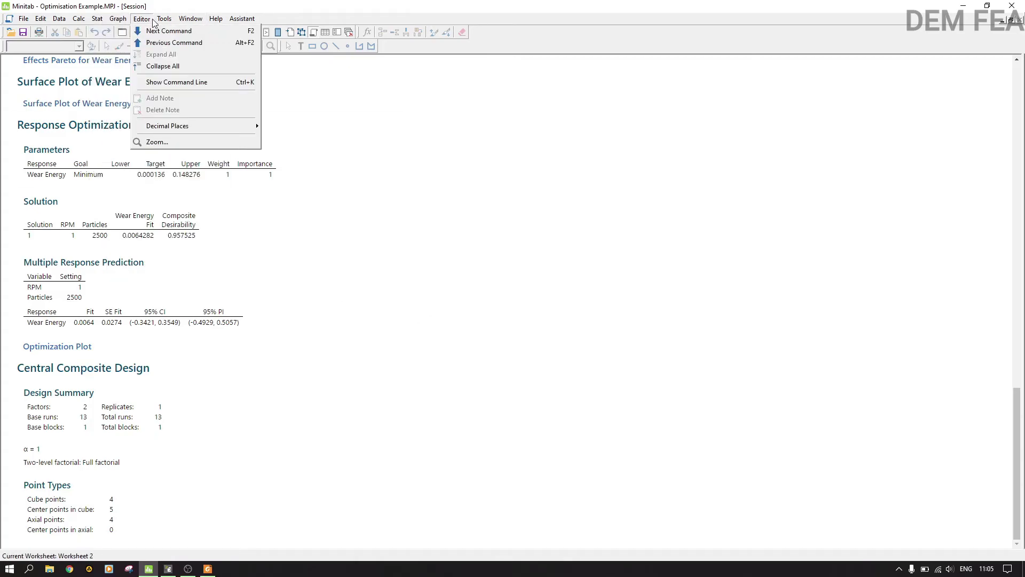
{"action": "mouse_move", "coordinate": [190, 19]}
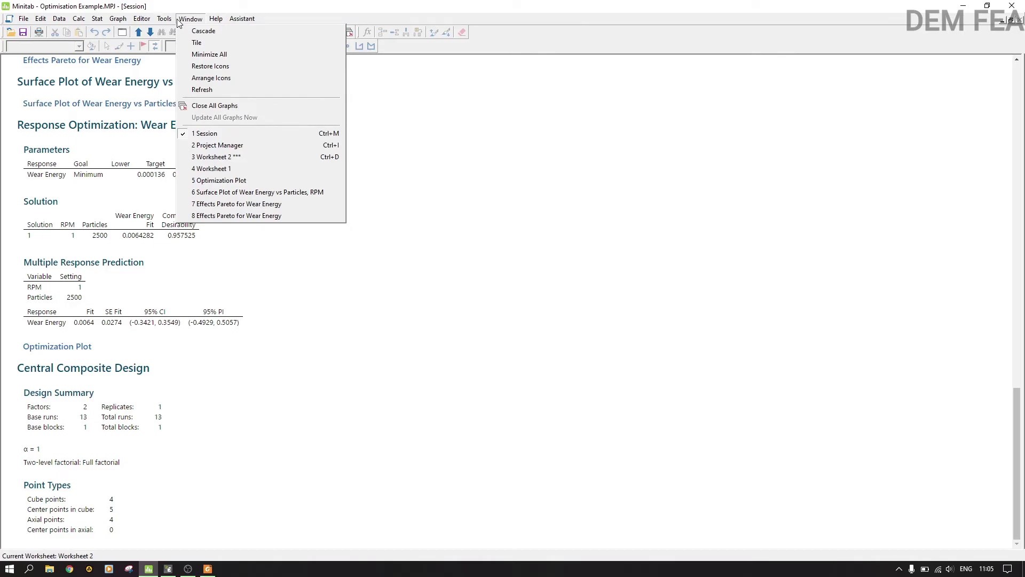
{"action": "left_click", "coordinate": [218, 157]}
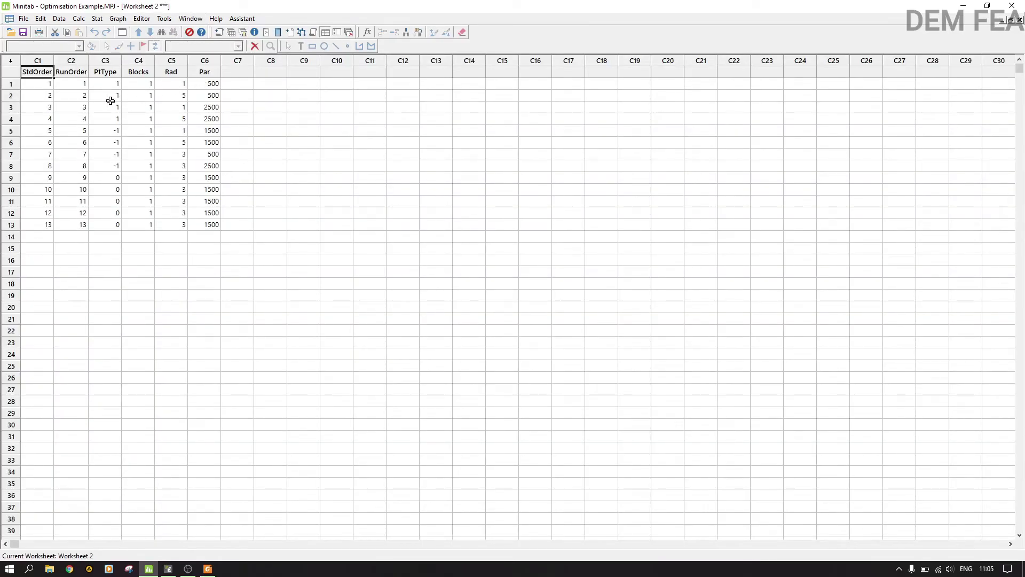
Review the Rad, Par and empty response columns of the central composite design, and switch back to Worksheet 1.
{"action": "left_click", "coordinate": [177, 74]}
{"action": "left_click", "coordinate": [206, 70]}
{"action": "left_click", "coordinate": [237, 71]}
{"action": "left_click", "coordinate": [186, 19]}
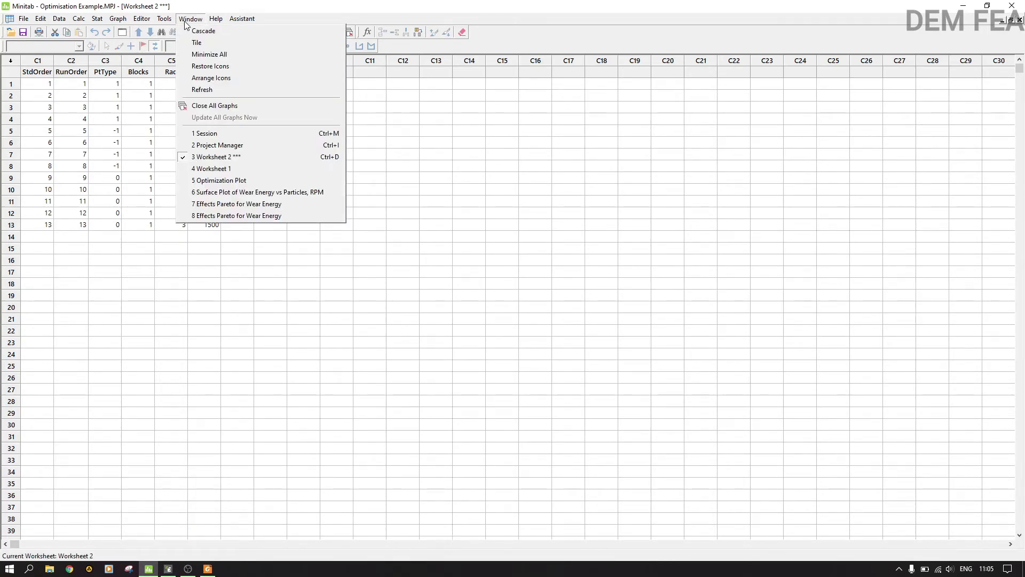
{"action": "left_click", "coordinate": [244, 169]}
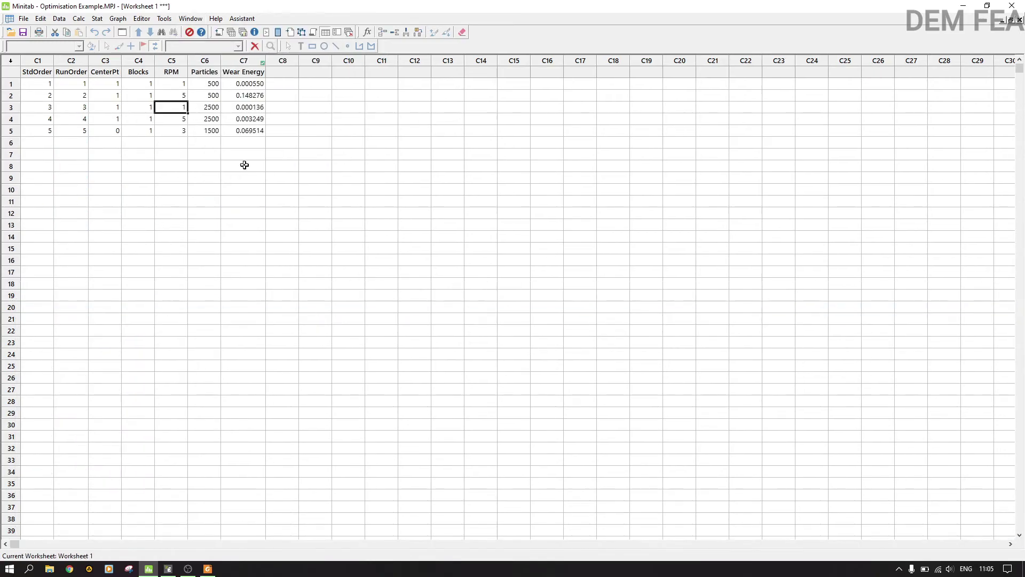
Open the Session output and locate the Wear Energy regression equation in uncoded units.
{"action": "left_click", "coordinate": [190, 20]}
{"action": "left_click", "coordinate": [217, 134]}
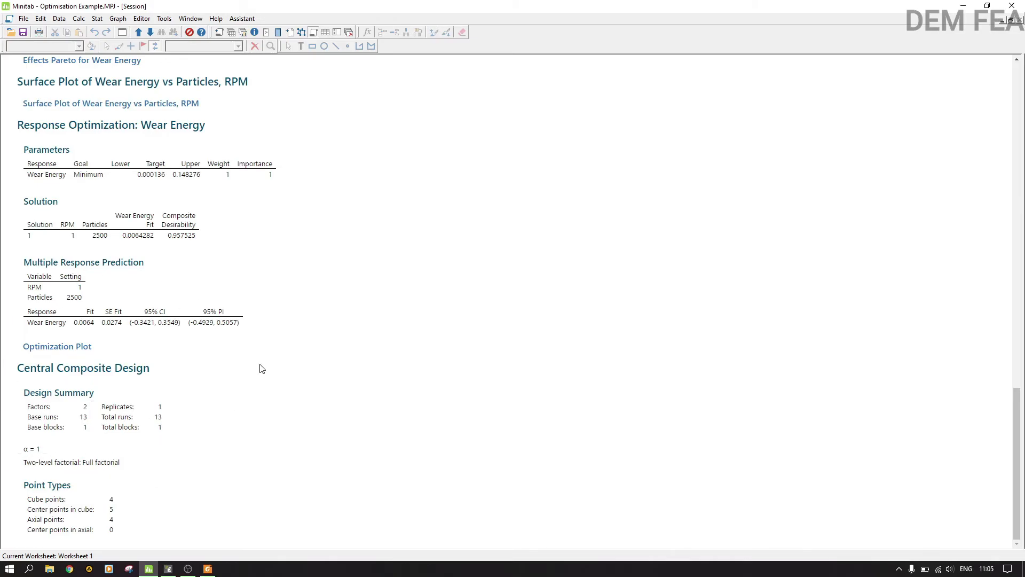
{"action": "mouse_move", "coordinate": [138, 266]}
{"action": "scroll", "coordinate": [173, 468], "scroll_direction": "up", "scroll_amount": 10}
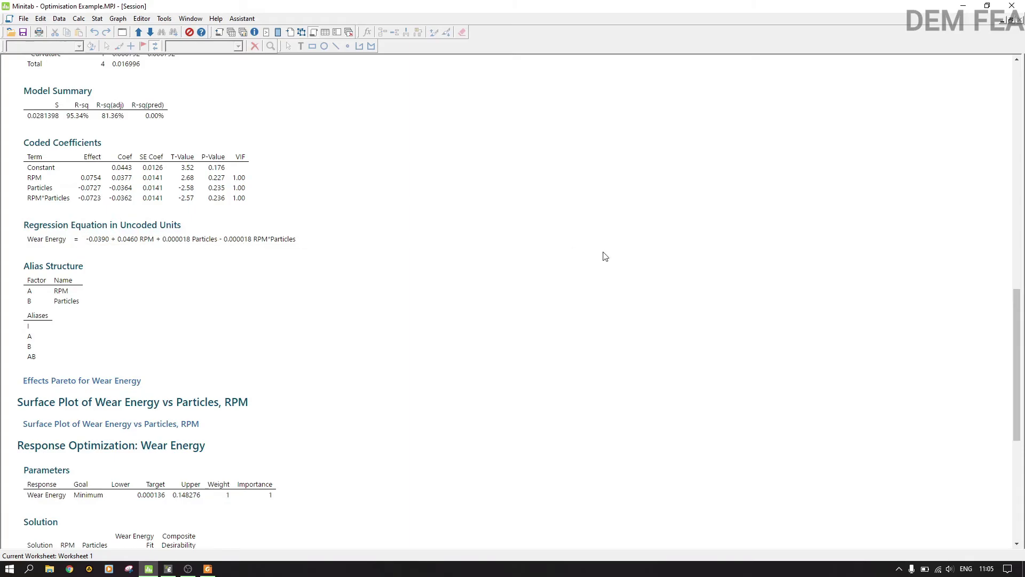
Launch Word with a blank document and place its window beside the Minitab regression equation.
{"action": "left_click", "coordinate": [10, 569]}
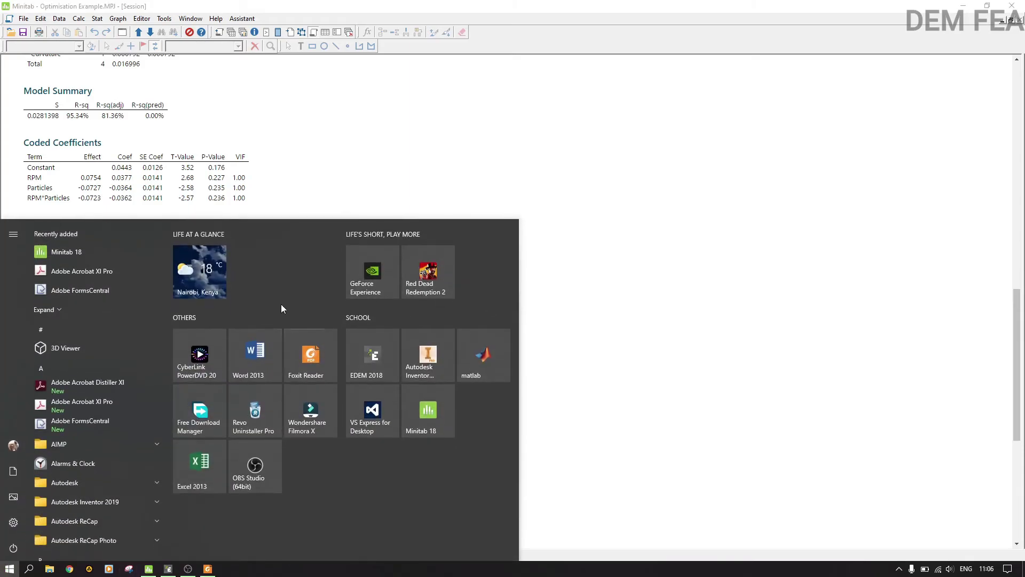
{"action": "left_click", "coordinate": [247, 348]}
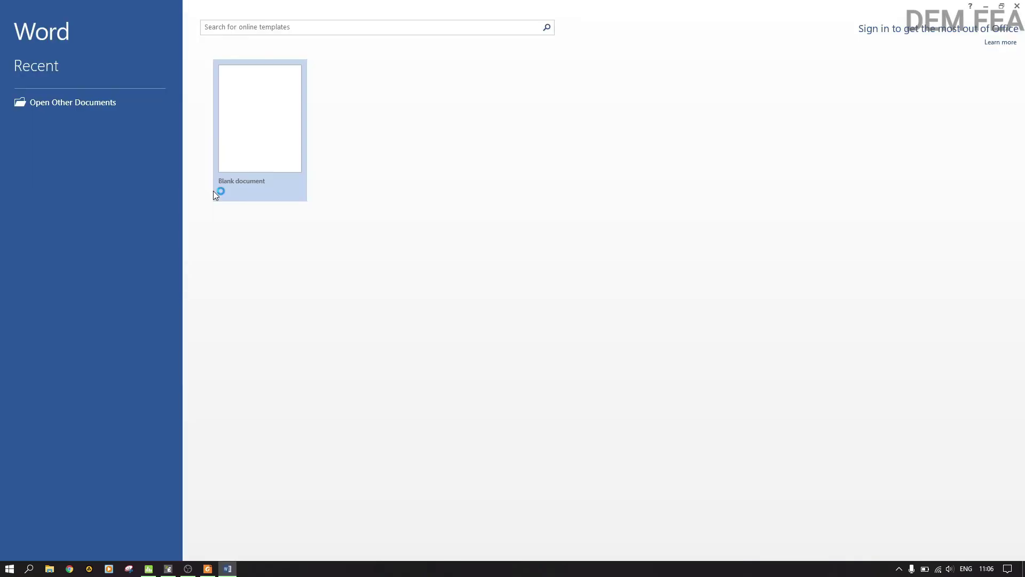
{"action": "left_click", "coordinate": [213, 190]}
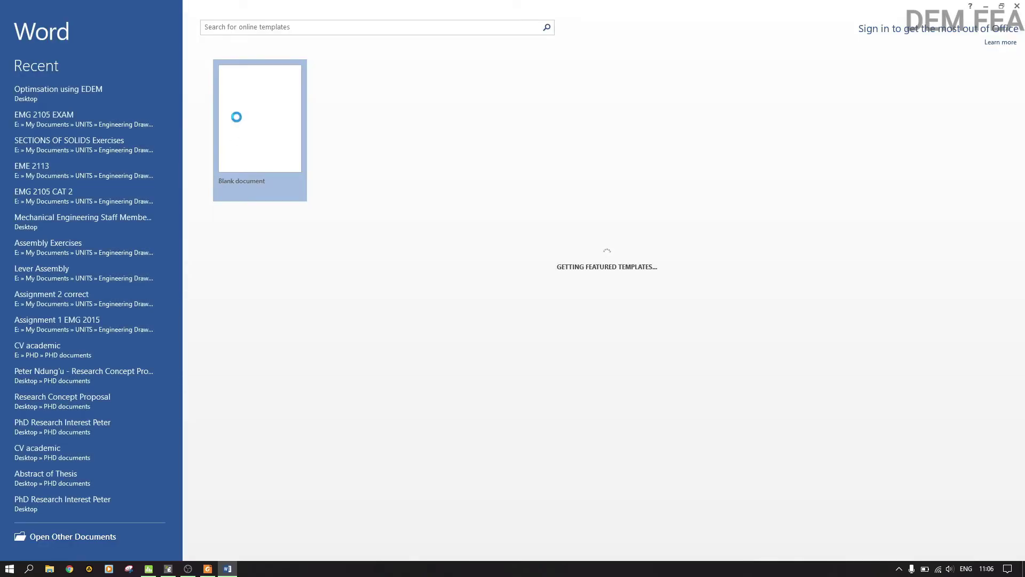
{"action": "left_click", "coordinate": [1002, 5]}
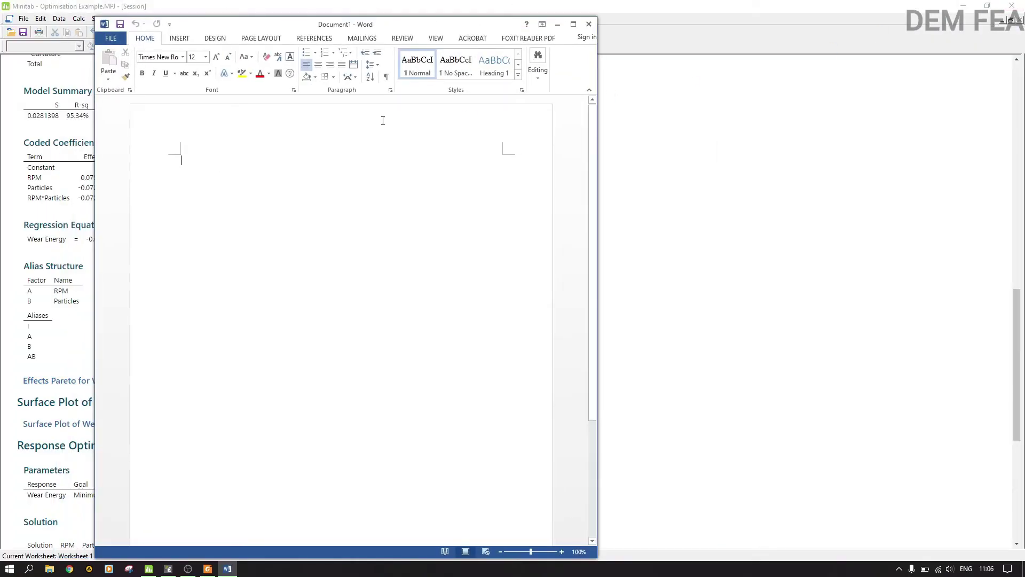
{"action": "left_click_drag", "start_coordinate": [390, 24], "coordinate": [716, 33]}
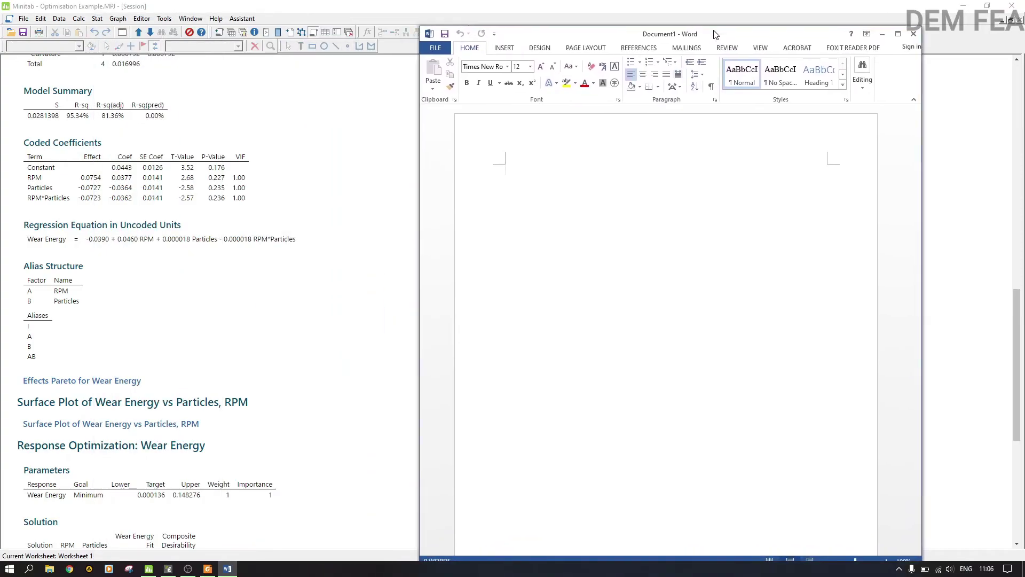
Write the variable definition line "Let Particles = y and RPM =x" in the Word document.
{"action": "type", "text": "Let"}
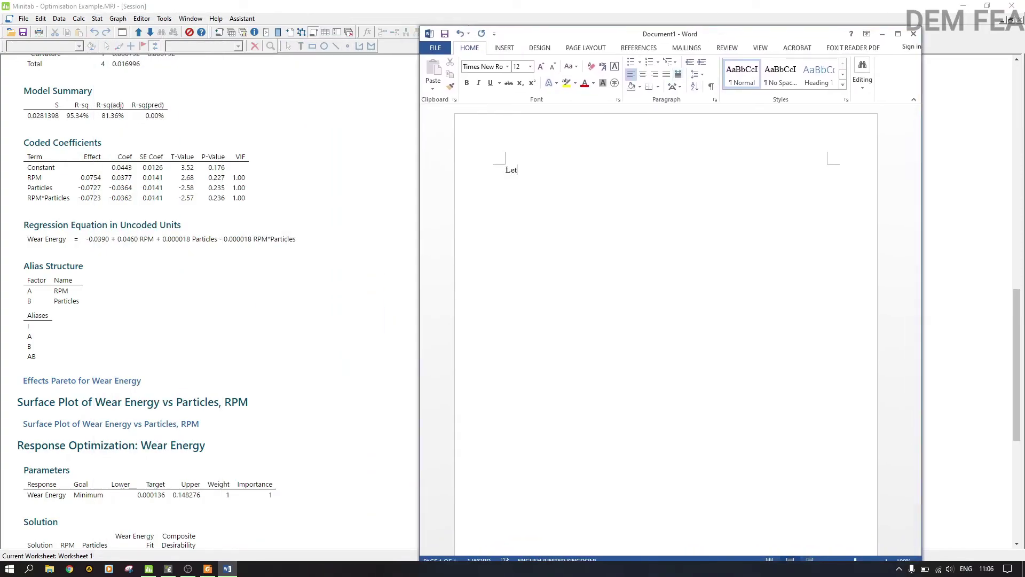
{"action": "type", "text": " Particles = y and RPM =x"}
{"action": "key", "text": "Return"}
Insert an equation below the definition line and enter W = 0 − −0.039 + 0.046x.
{"action": "key", "text": "alt+equal"}
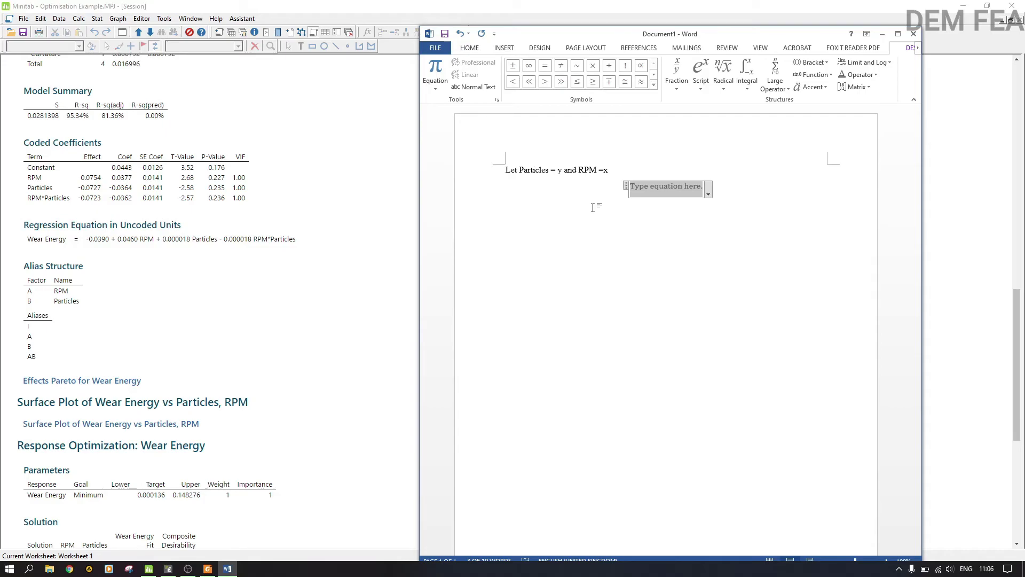
{"action": "type", "text": "W"}
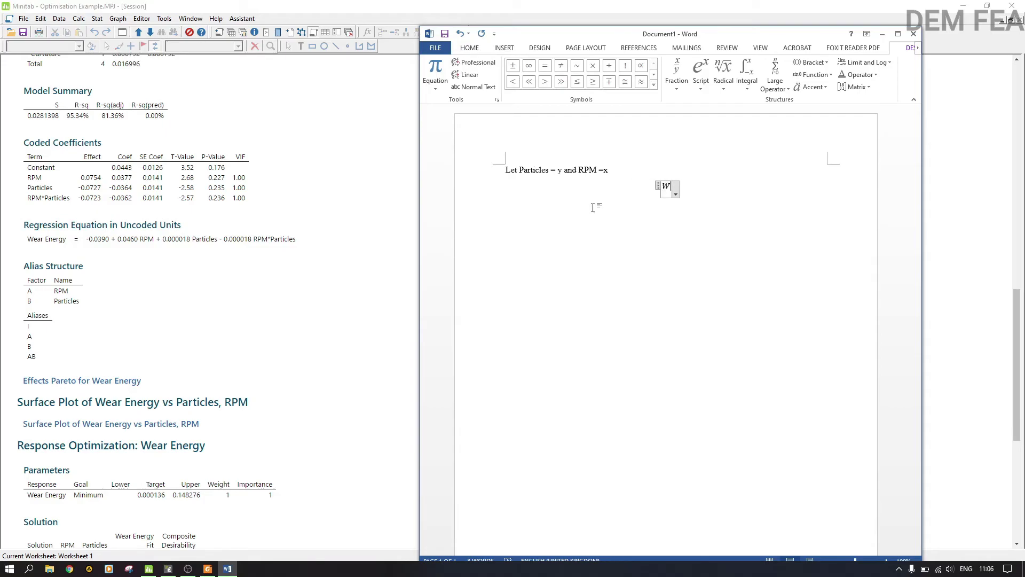
{"action": "type", "text": " =0"}
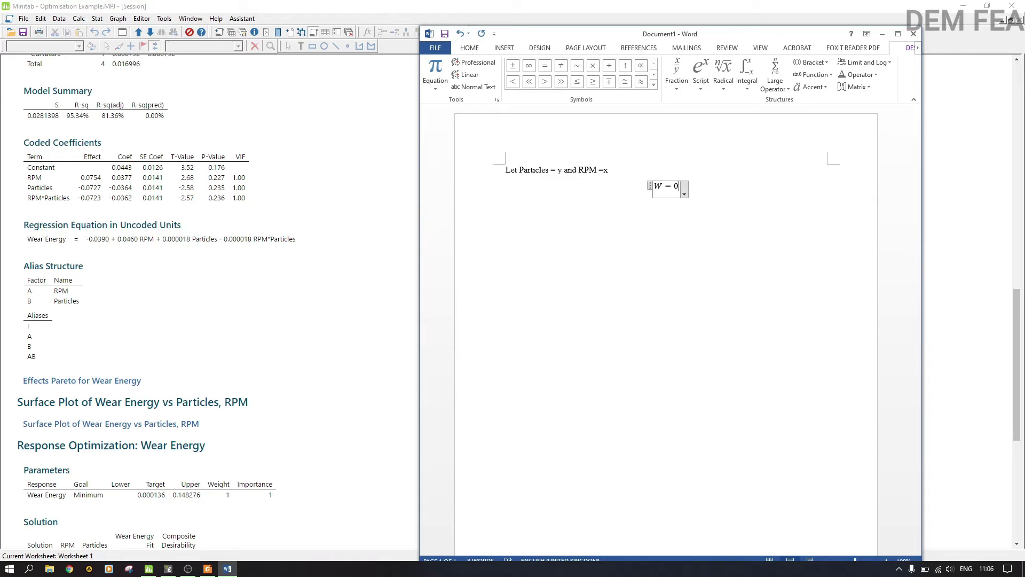
{"action": "type", "text": "--0."}
{"action": "type", "text": "039"}
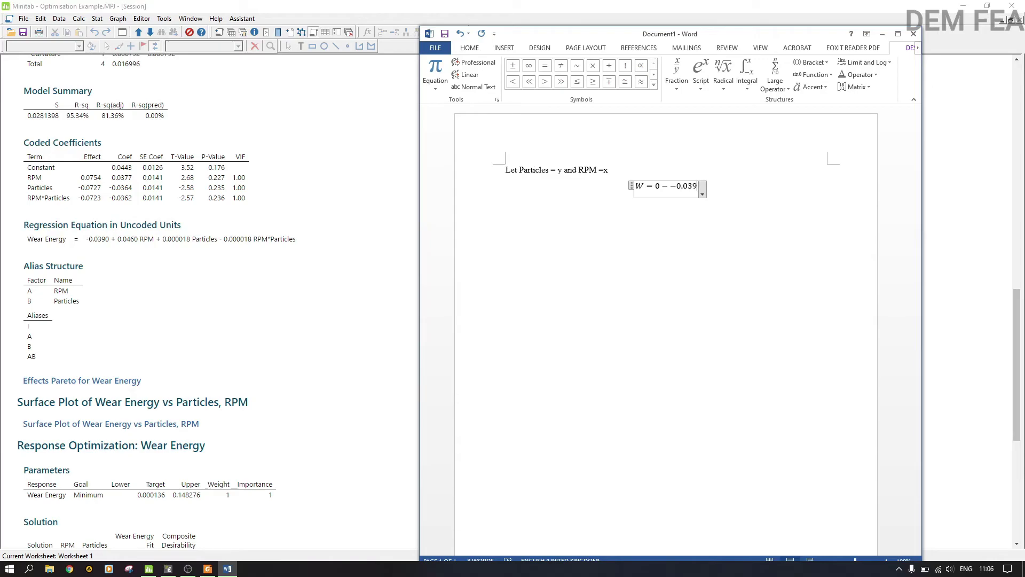
{"action": "type", "text": "+0.0"}
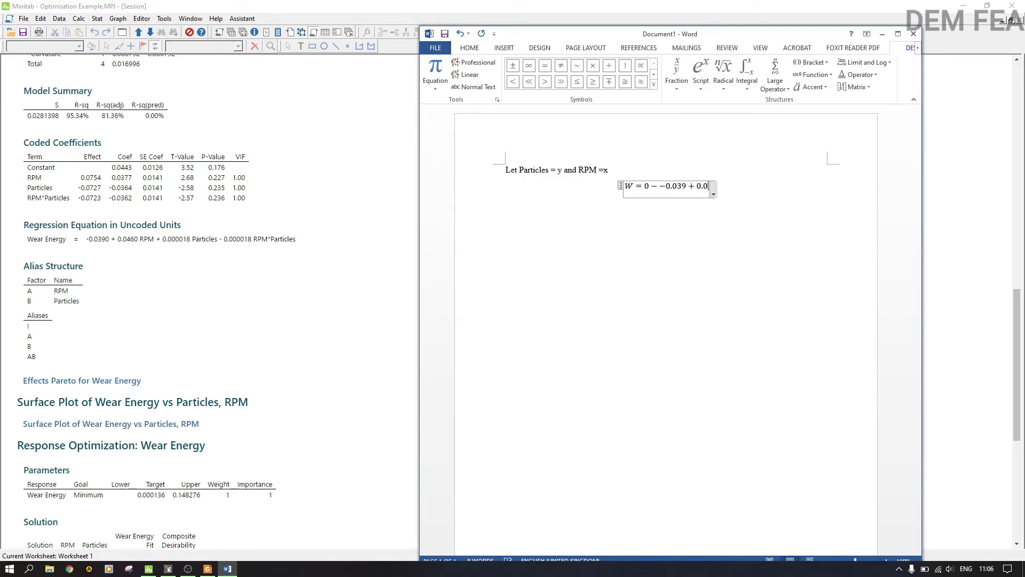
{"action": "type", "text": "46"}
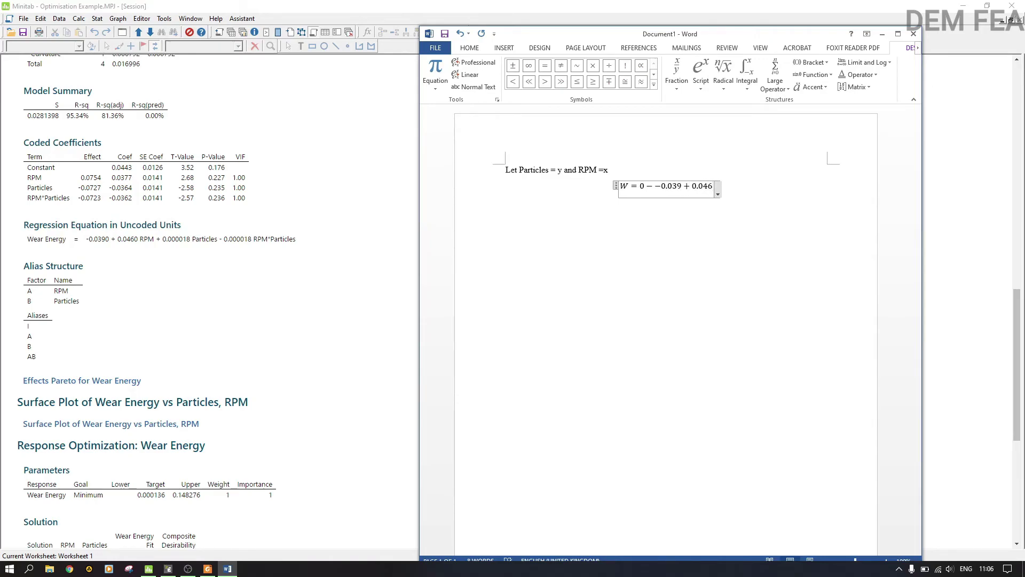
{"action": "type", "text": "x"}
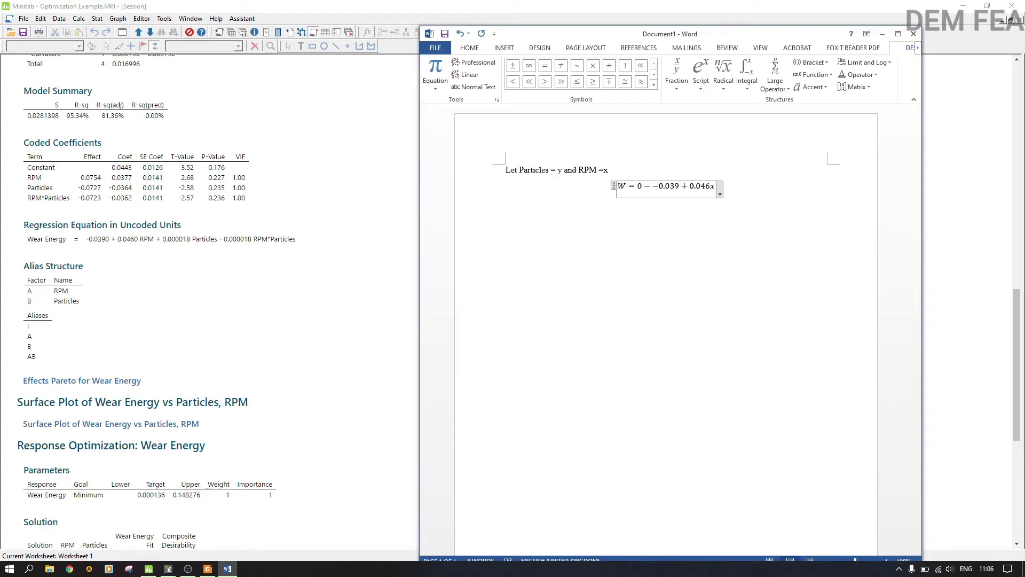
Complete the wear equation with the terms + 0.000018y − 0.000018xy.
{"action": "type", "text": "+"}
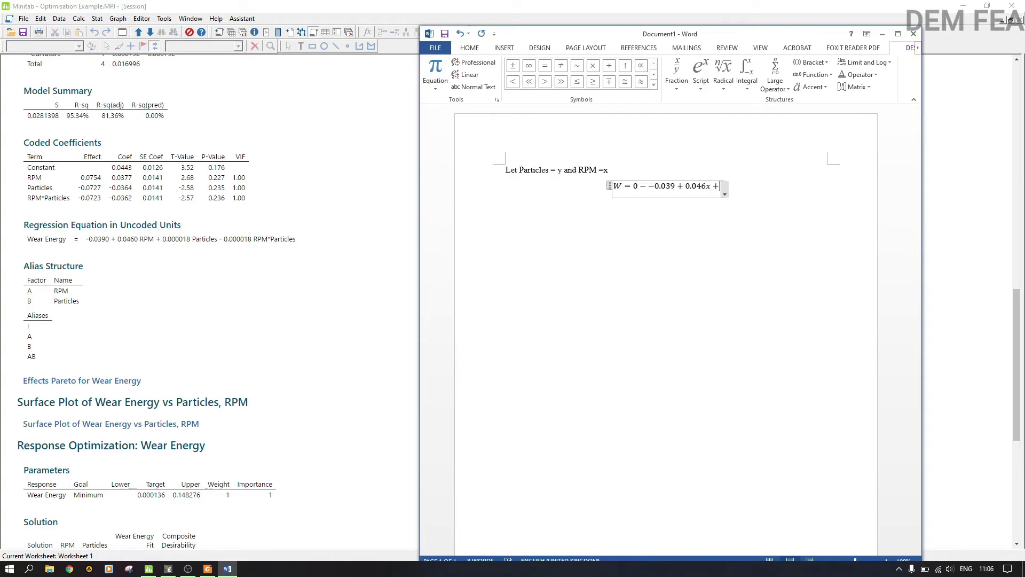
{"action": "type", "text": "0.00"}
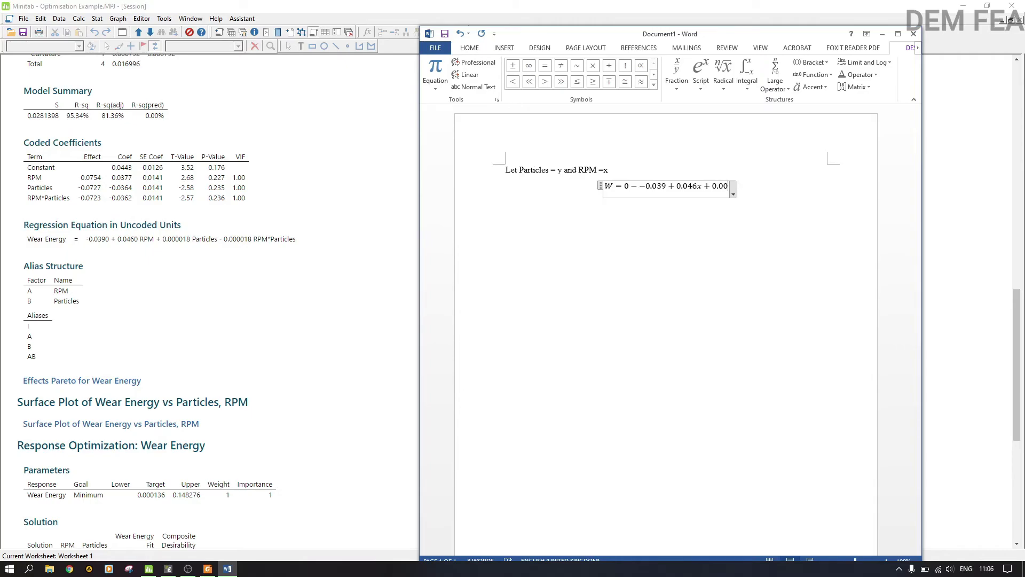
{"action": "type", "text": "0018"}
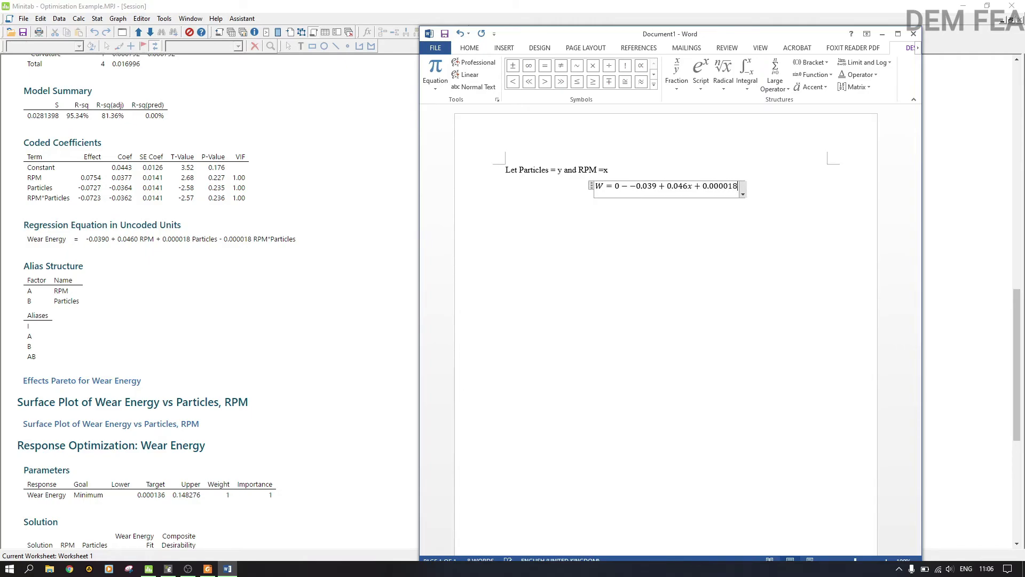
{"action": "type", "text": "y"}
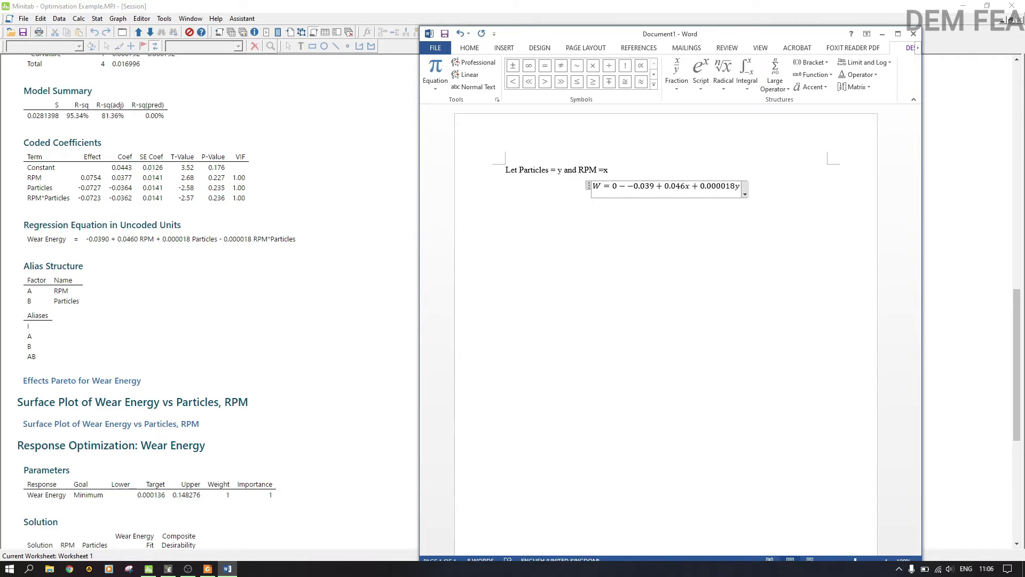
{"action": "type", "text": "-0."}
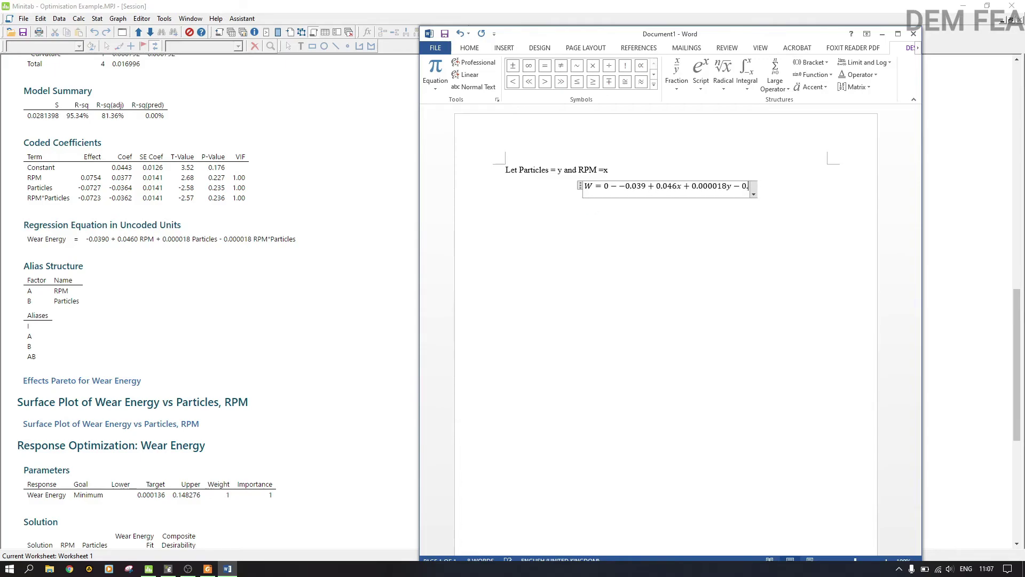
{"action": "type", "text": "000"}
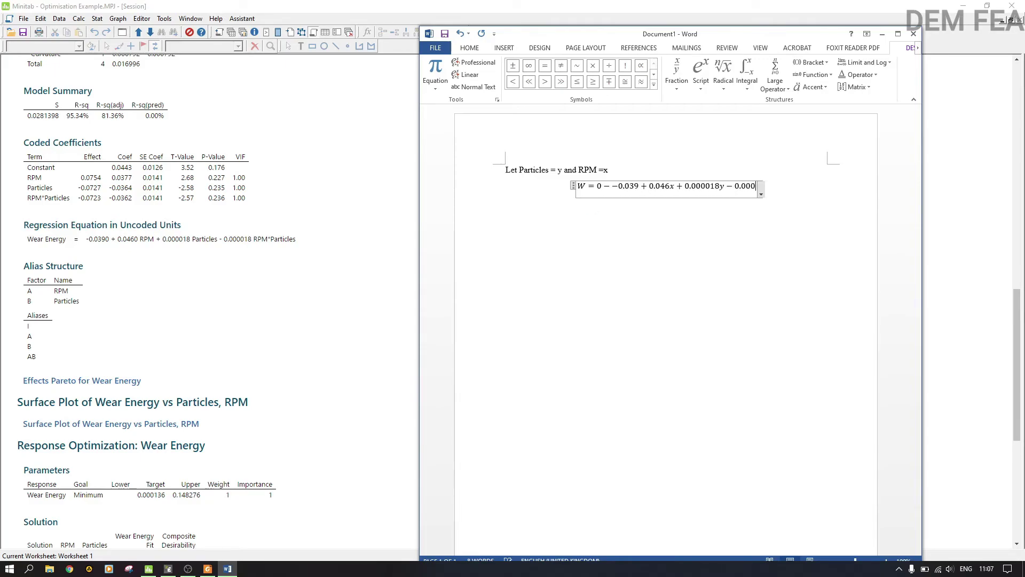
{"action": "type", "text": "0"}
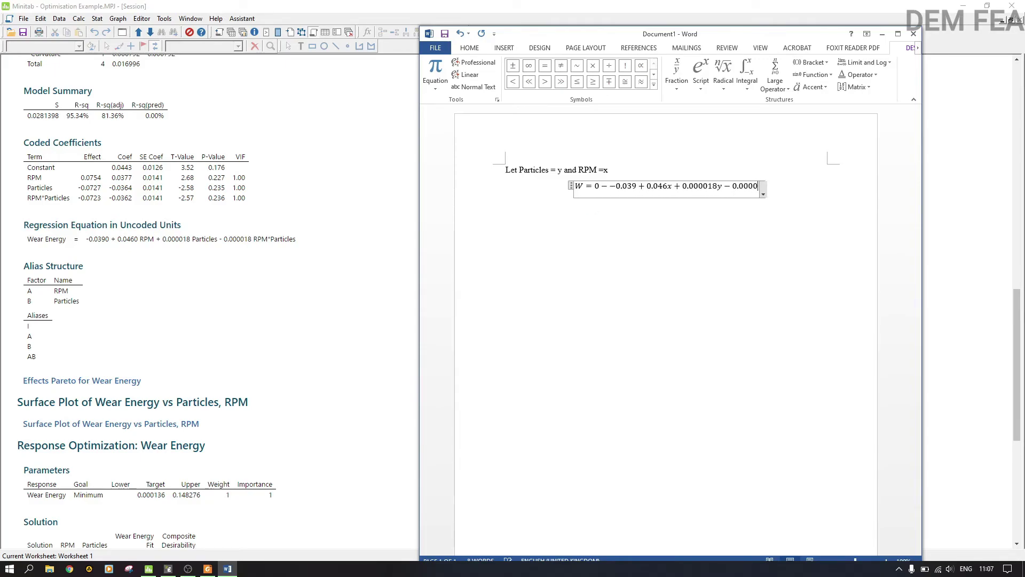
{"action": "type", "text": "18"}
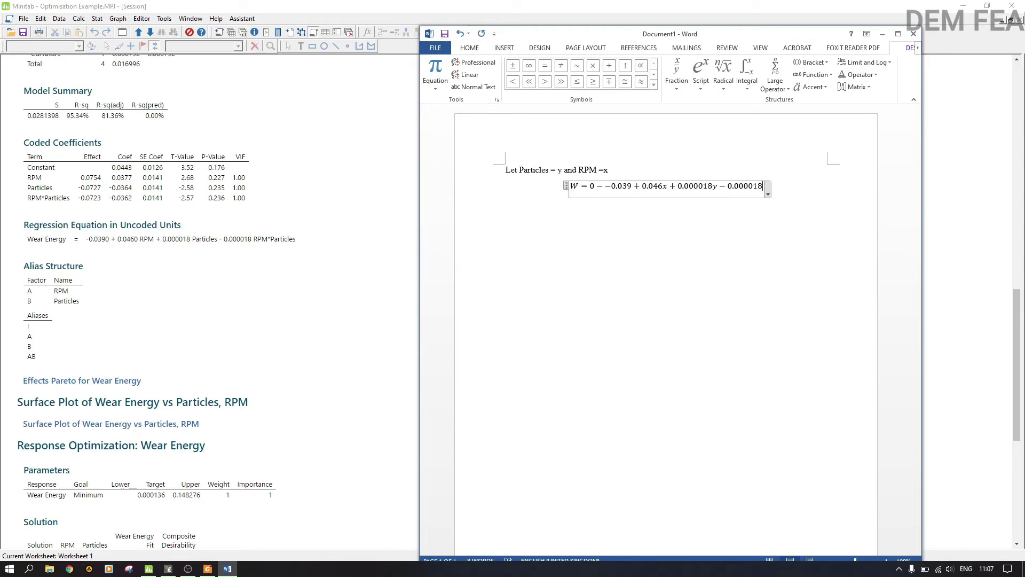
{"action": "type", "text": "xy"}
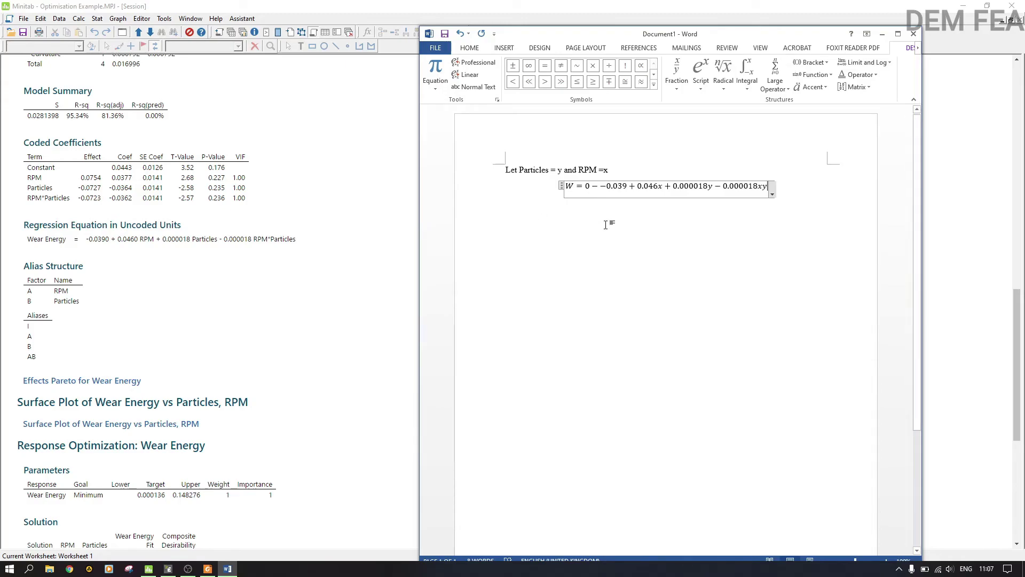
{"action": "left_click", "coordinate": [786, 195]}
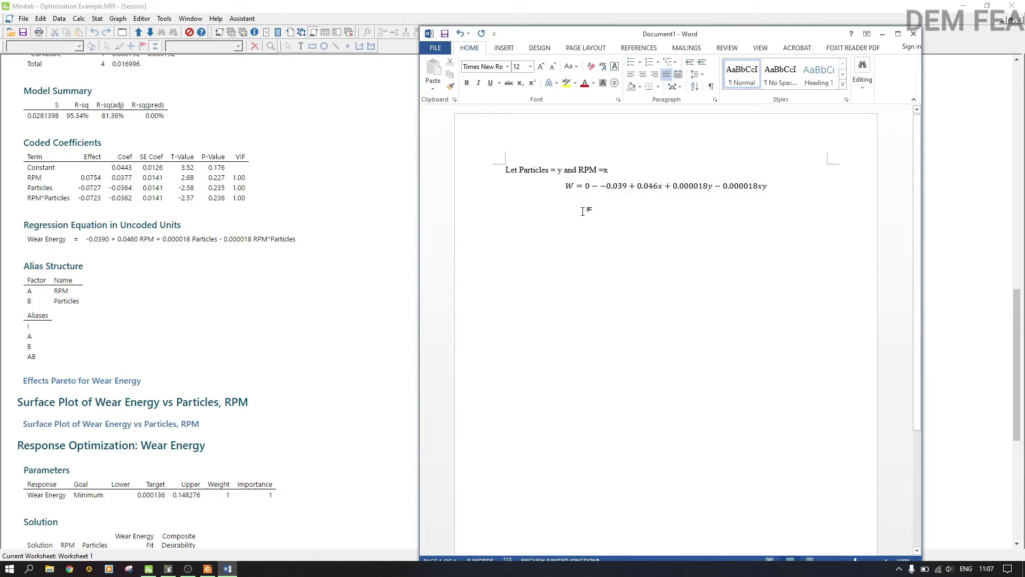
Launch MATLAB and shrink its window so the wear.m function sits beside the Word equation.
{"action": "left_click", "coordinate": [10, 568]}
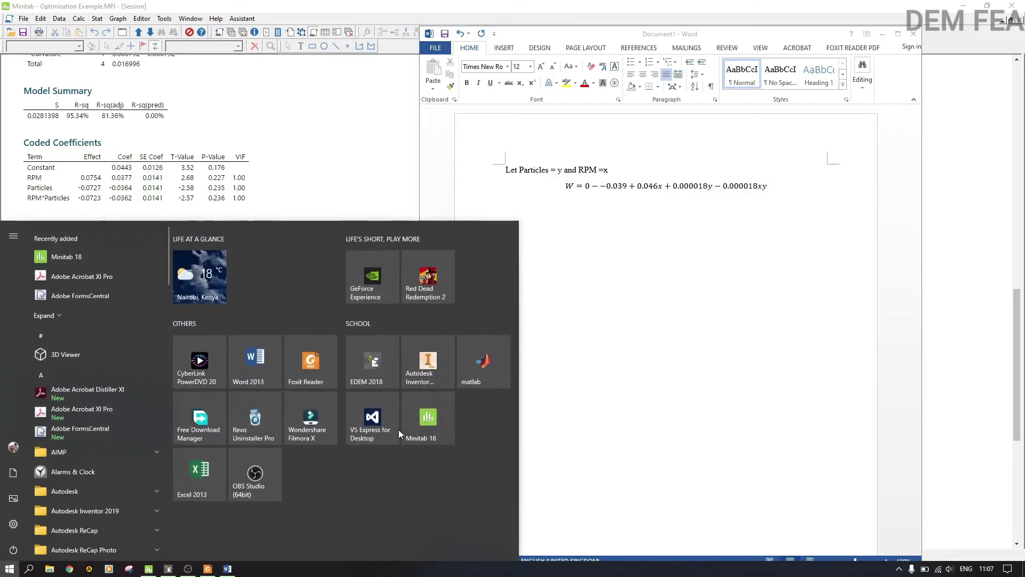
{"action": "left_click", "coordinate": [466, 356]}
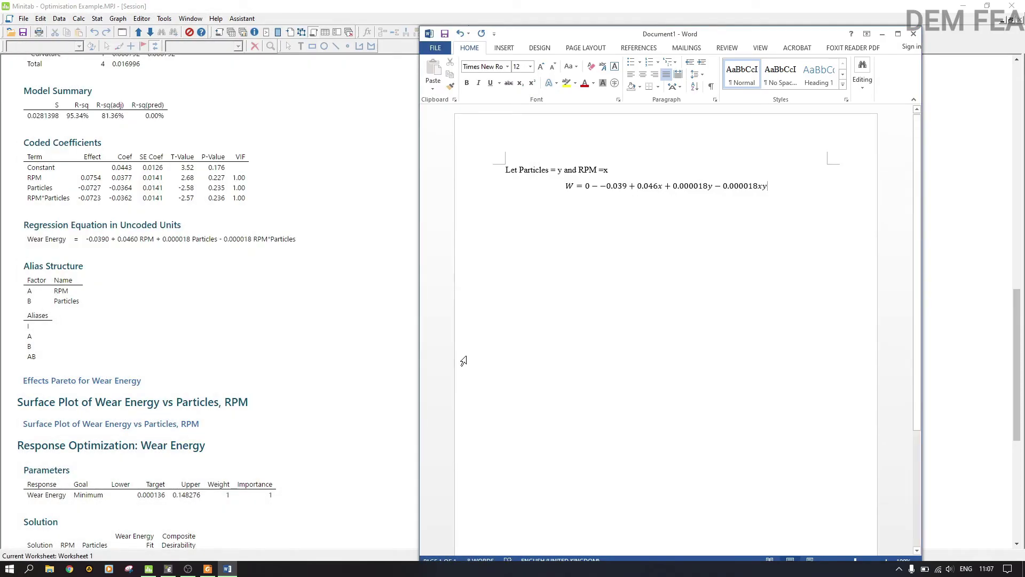
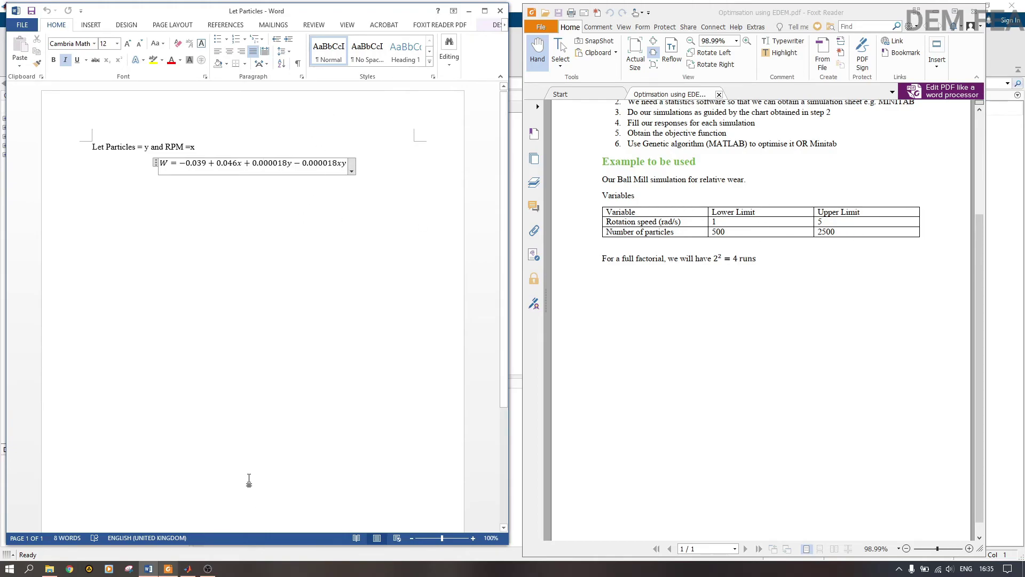
{"action": "left_click", "coordinate": [187, 568]}
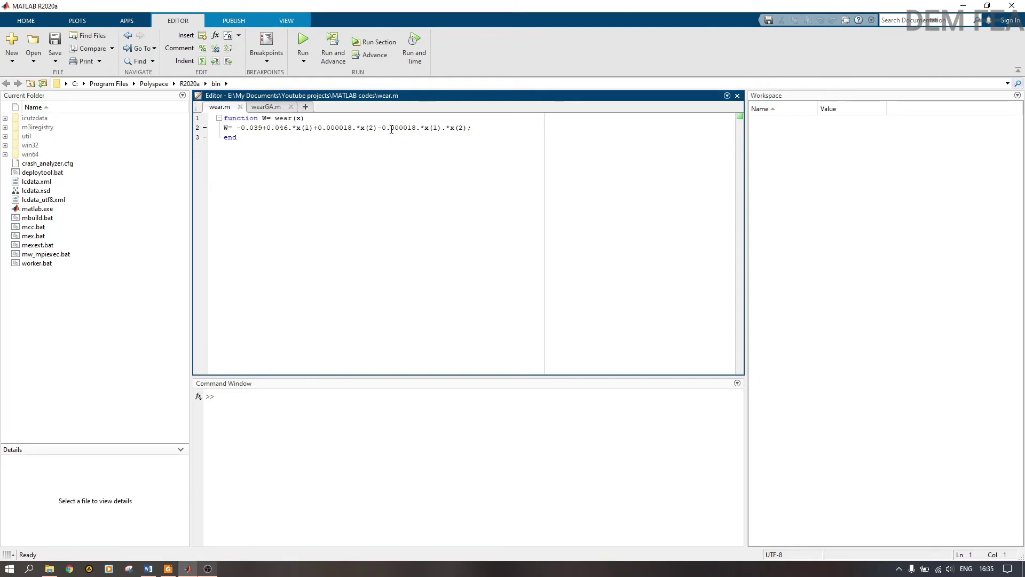
{"action": "left_click", "coordinate": [987, 5]}
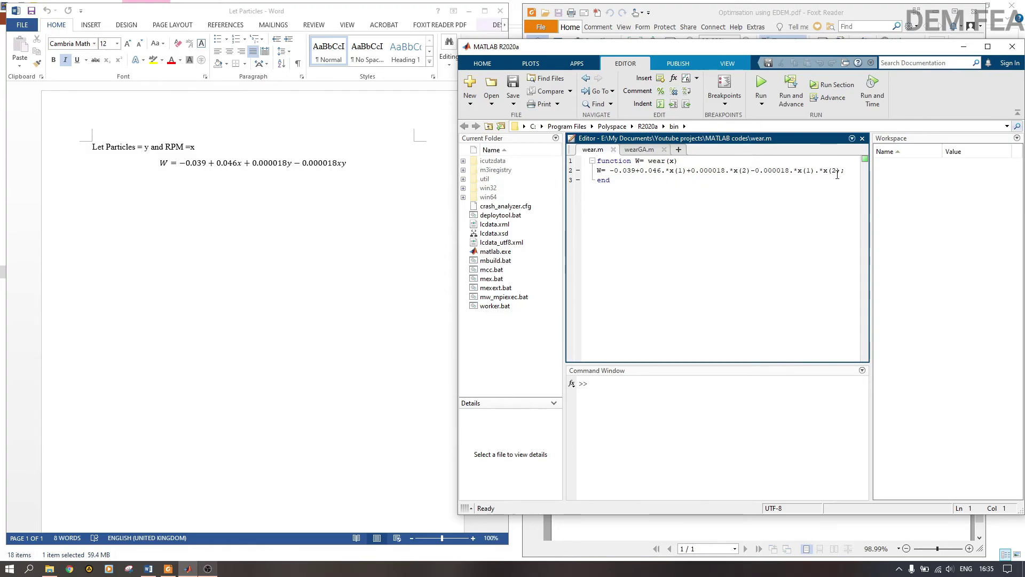
Open the wearGA.m script and check the lower limits 1 and 500 in the Lb vector.
{"action": "left_click", "coordinate": [631, 153]}
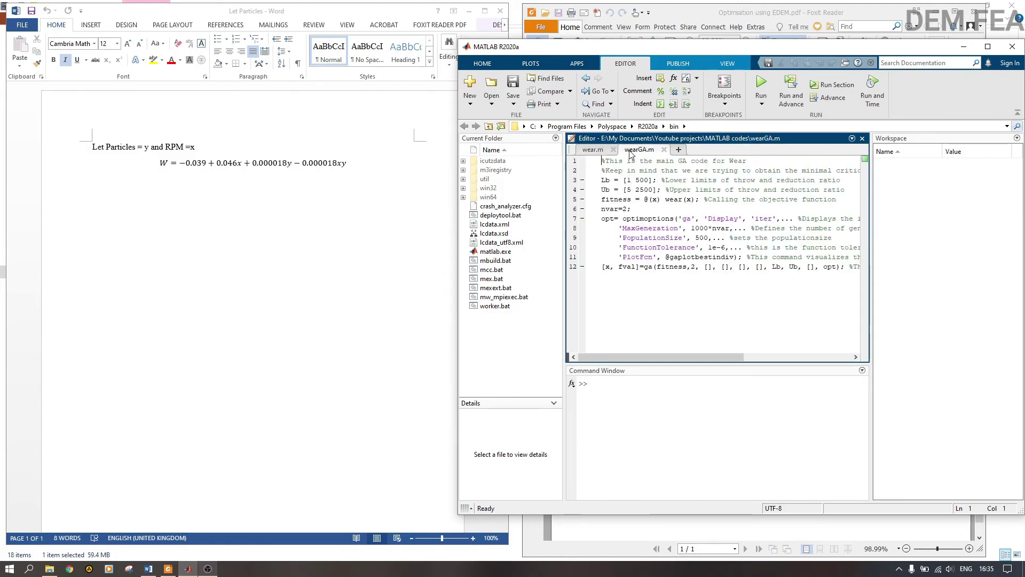
{"action": "double_click", "coordinate": [631, 180]}
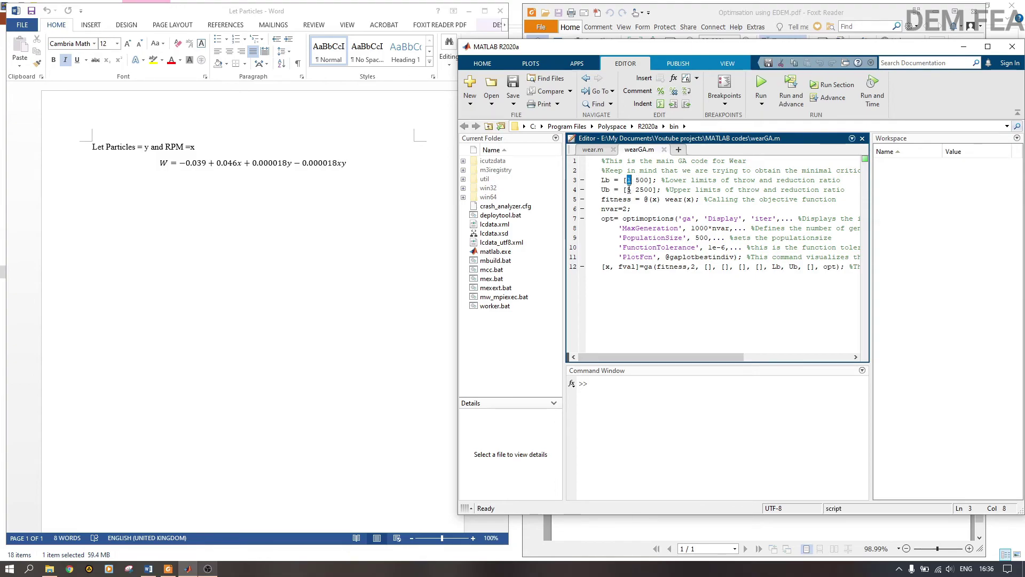
{"action": "left_click_drag", "start_coordinate": [636, 181], "coordinate": [650, 181]}
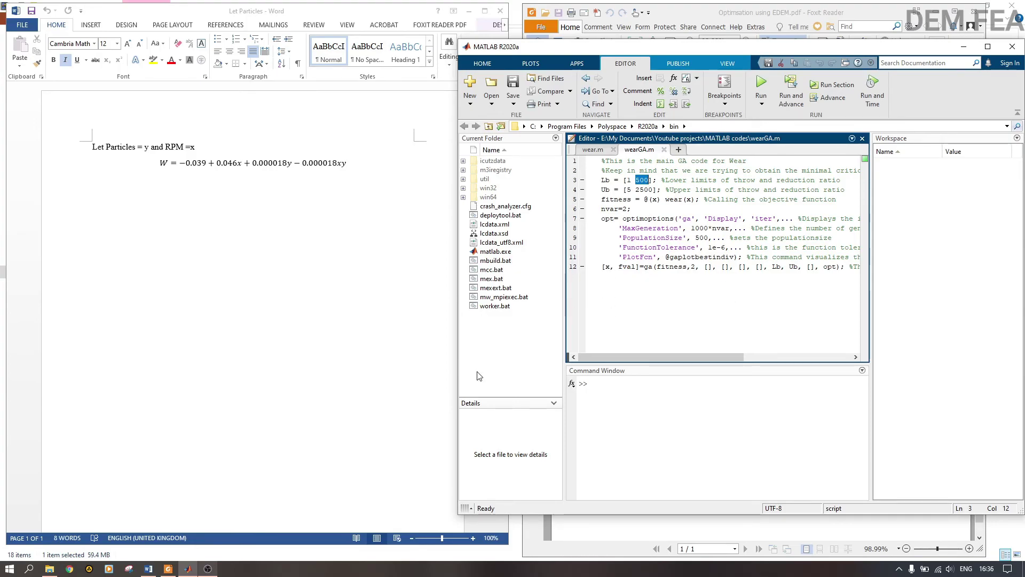
Launch Minitab 18 and open the Optimisation Example project from the Optimisation folder.
{"action": "left_click", "coordinate": [8, 569]}
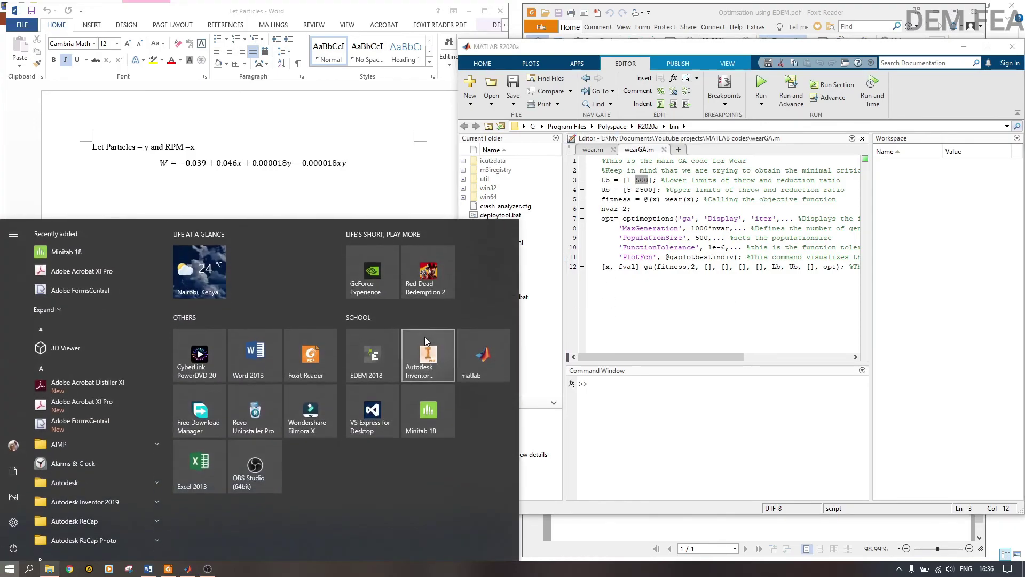
{"action": "left_click", "coordinate": [427, 413]}
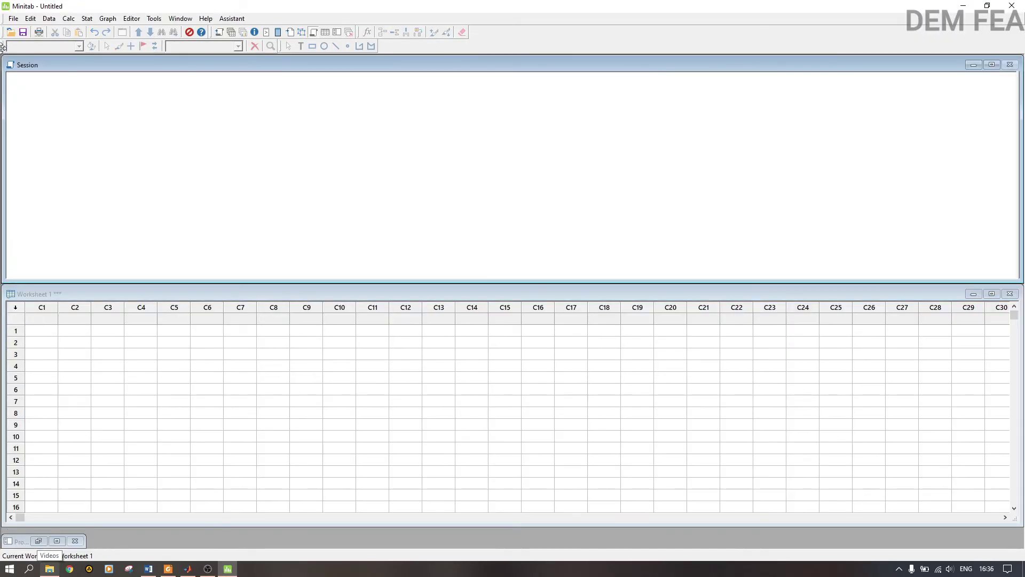
{"action": "left_click", "coordinate": [13, 18]}
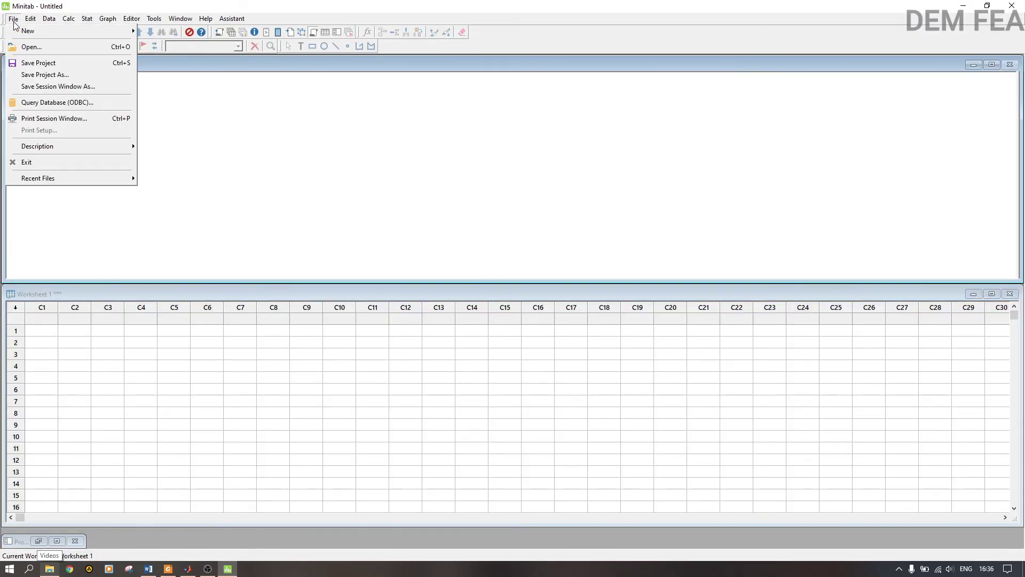
{"action": "left_click", "coordinate": [42, 47]}
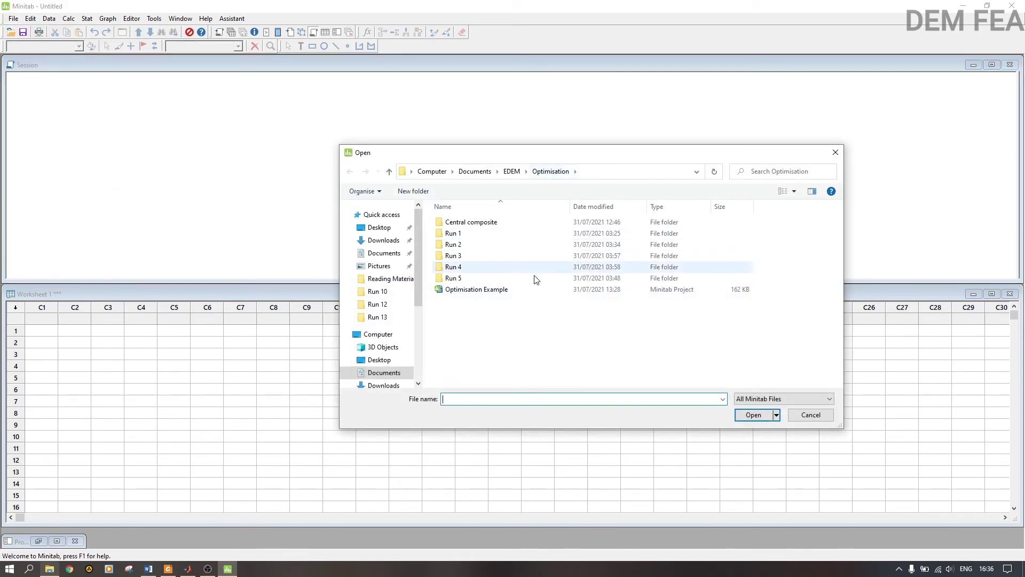
{"action": "left_click", "coordinate": [531, 291]}
{"action": "left_click", "coordinate": [750, 416]}
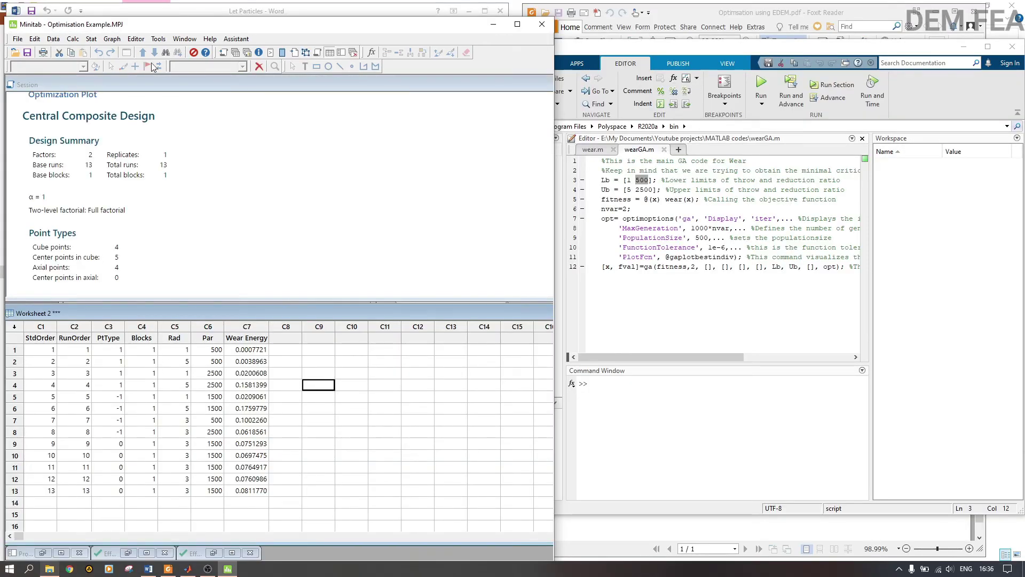
Display Worksheet 1, which holds the factorial design with the RPM, Particles and Wear Energy columns.
{"action": "left_click", "coordinate": [179, 39]}
{"action": "left_click", "coordinate": [177, 39]}
{"action": "left_click", "coordinate": [140, 39]}
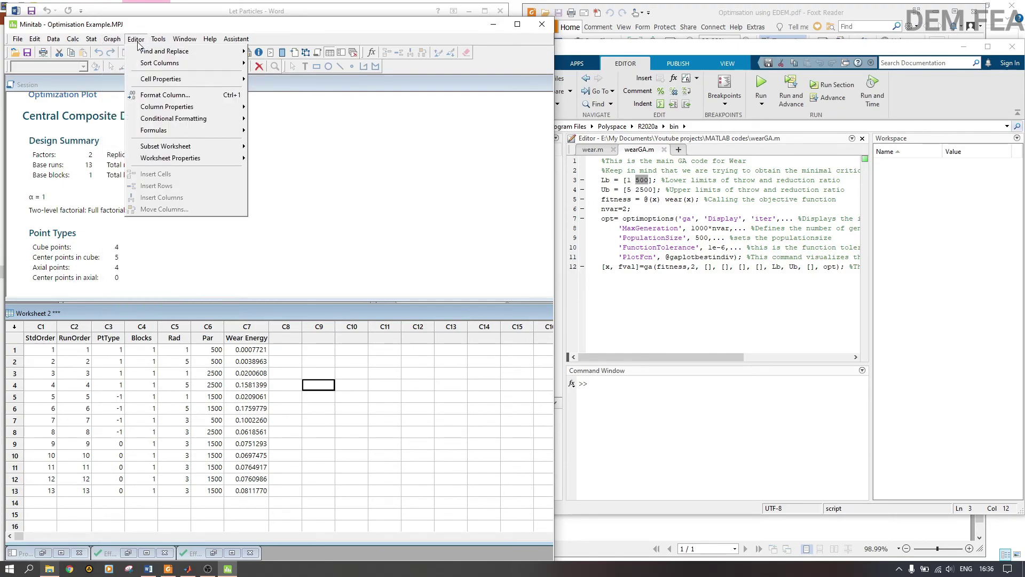
{"action": "mouse_move", "coordinate": [95, 44]}
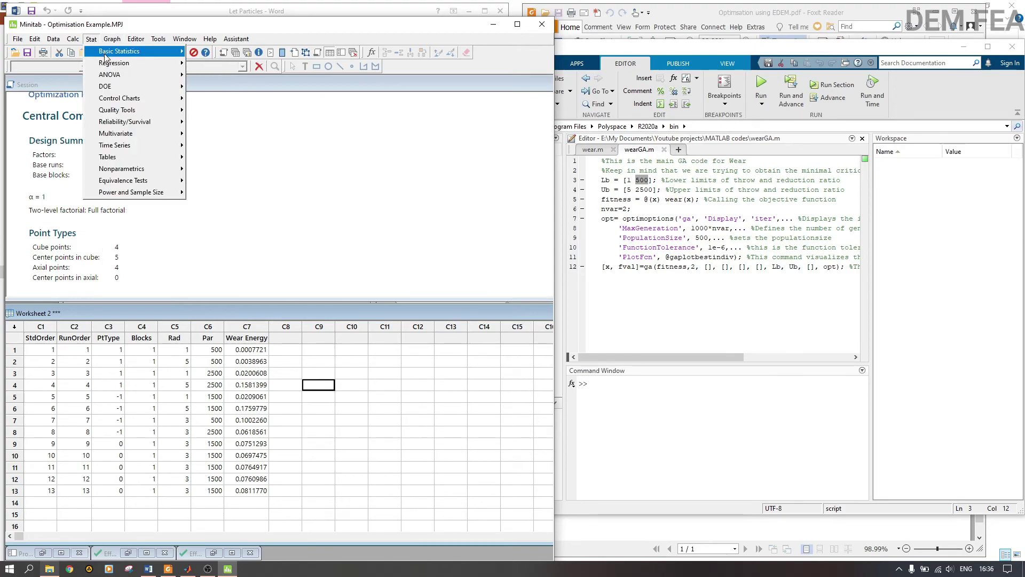
{"action": "mouse_move", "coordinate": [179, 89]}
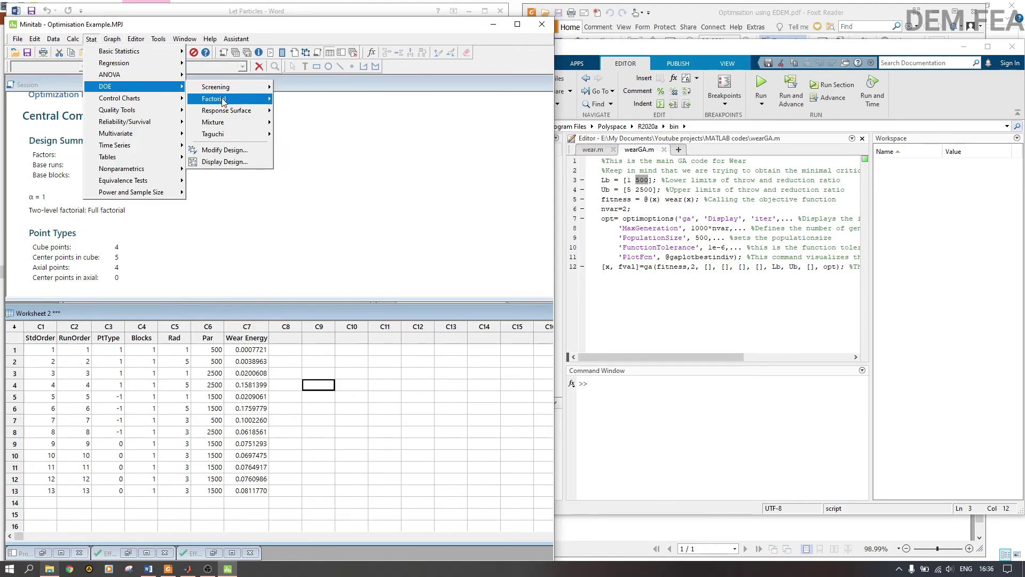
{"action": "mouse_move", "coordinate": [223, 102]}
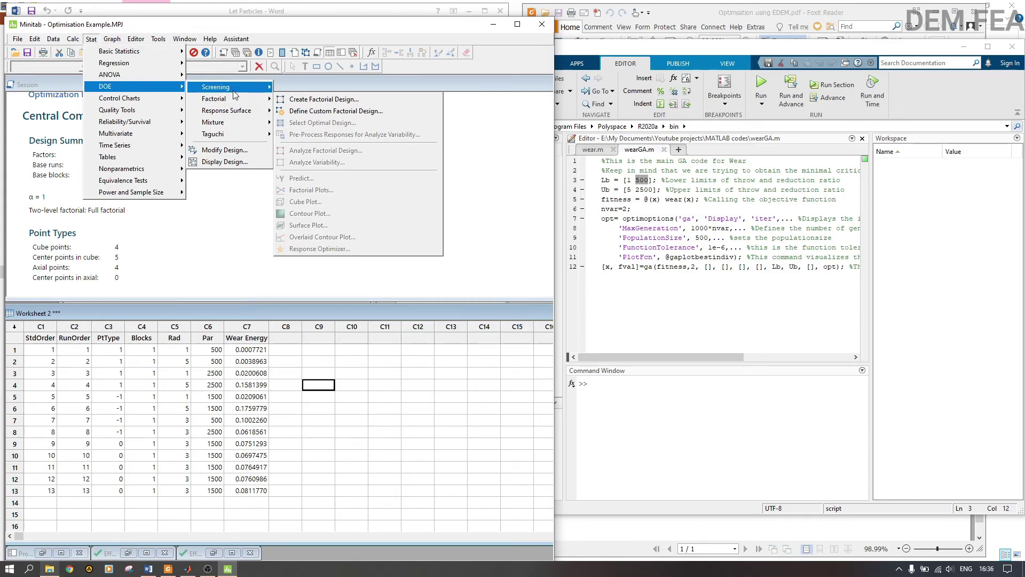
{"action": "mouse_move", "coordinate": [156, 38]}
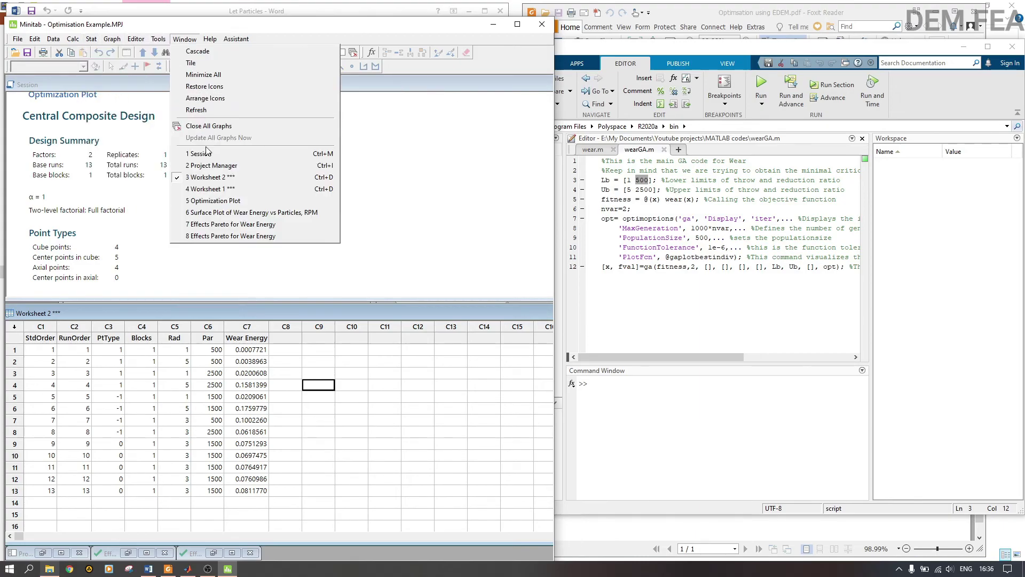
{"action": "left_click", "coordinate": [216, 190]}
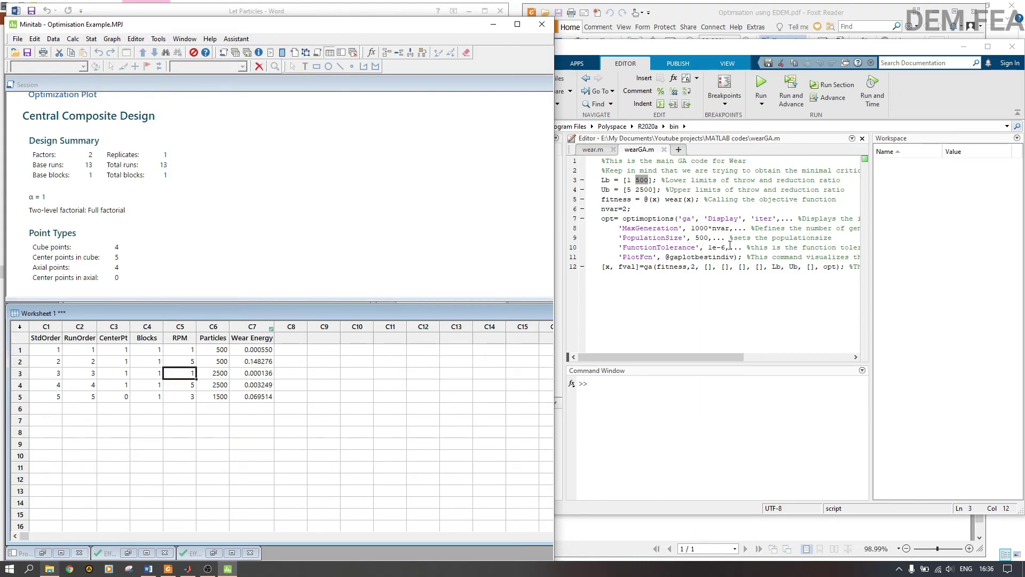
Switch to MATLAB, maximise it and run wearGA.m, changing the current folder to the script's location.
{"action": "left_click", "coordinate": [756, 332]}
{"action": "double_click", "coordinate": [889, 49]}
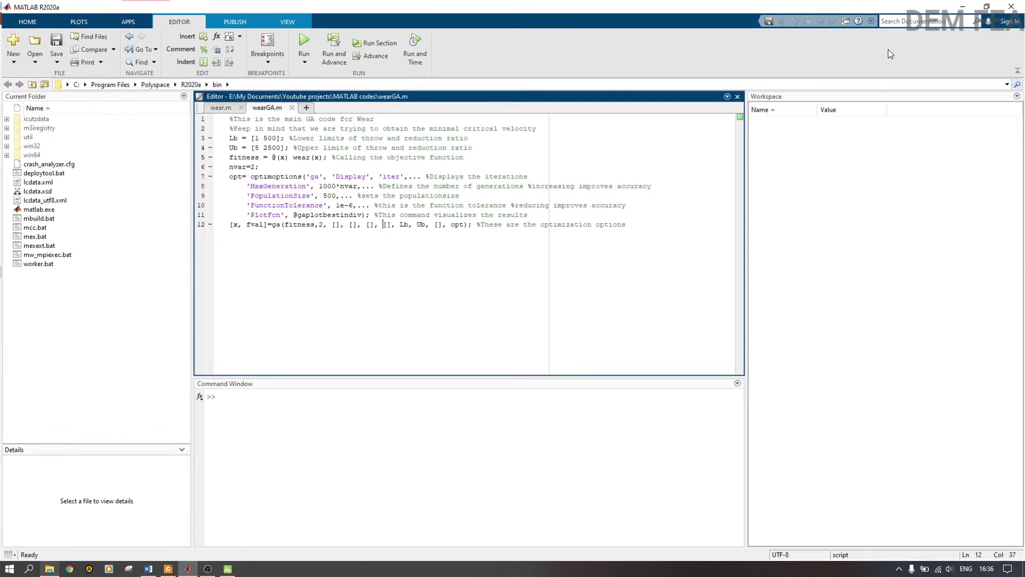
{"action": "left_click", "coordinate": [308, 46]}
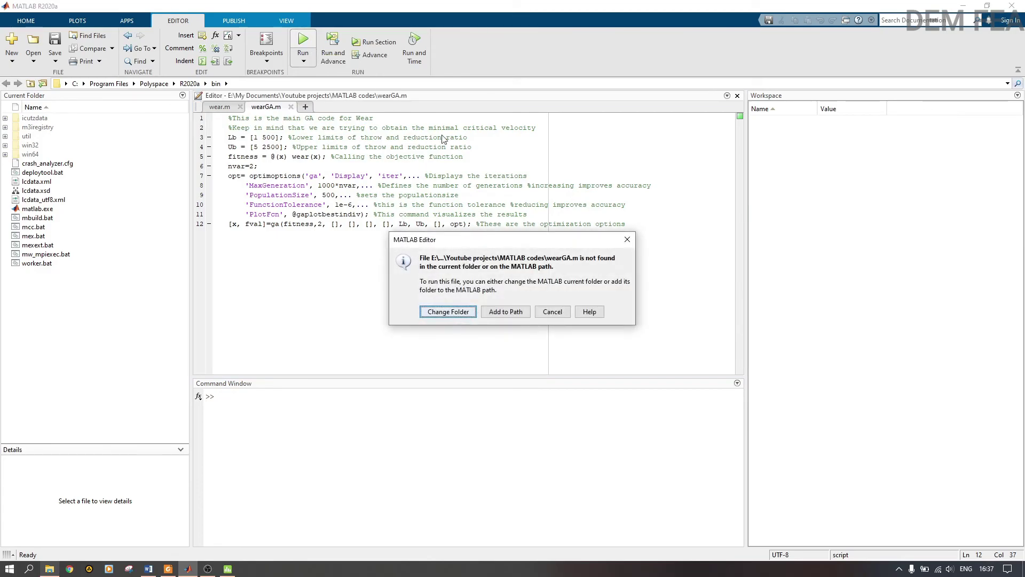
{"action": "left_click", "coordinate": [455, 312]}
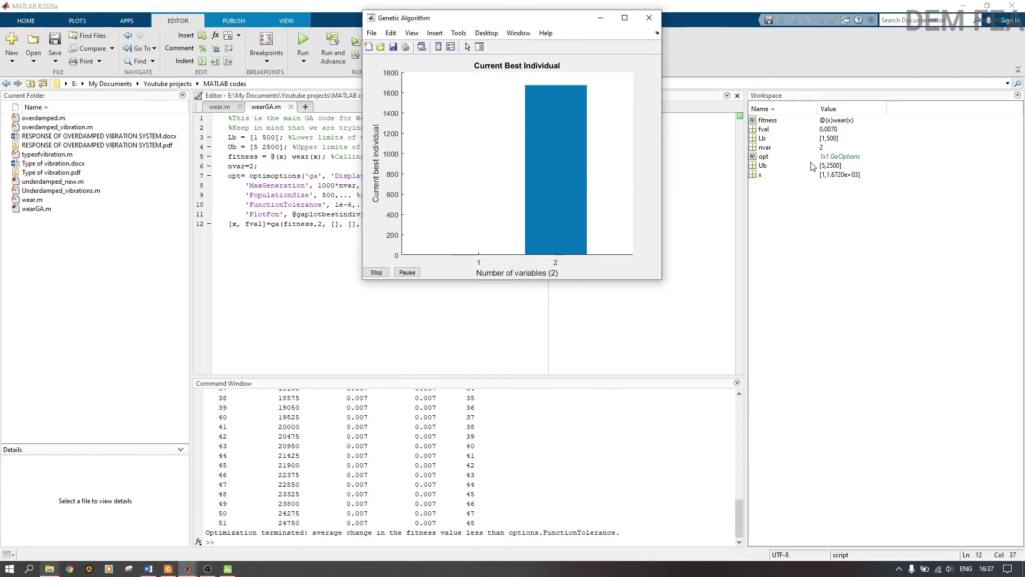
Inspect the optimised fval and x values in the MATLAB workspace.
{"action": "double_click", "coordinate": [829, 130]}
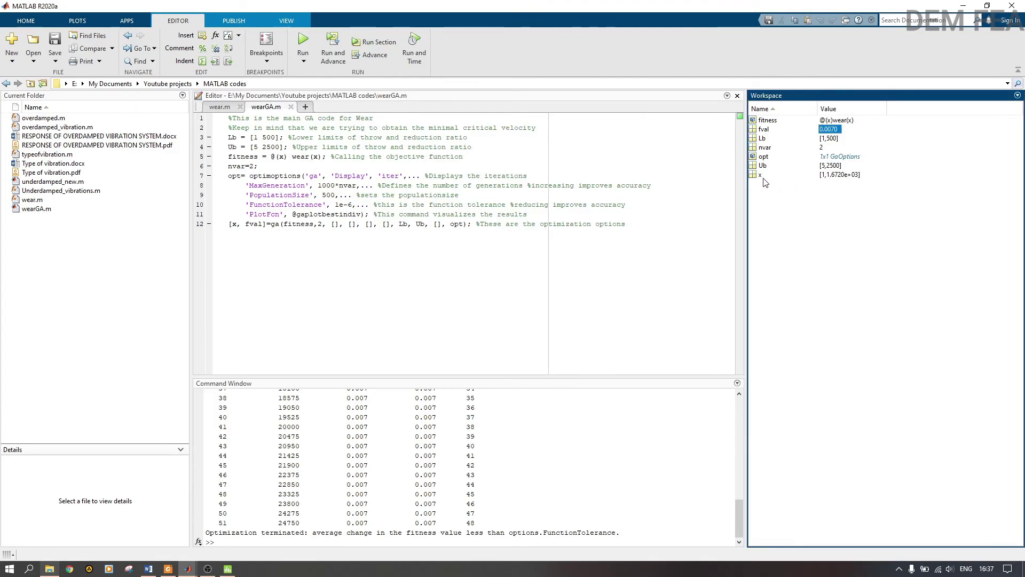
{"action": "double_click", "coordinate": [831, 180]}
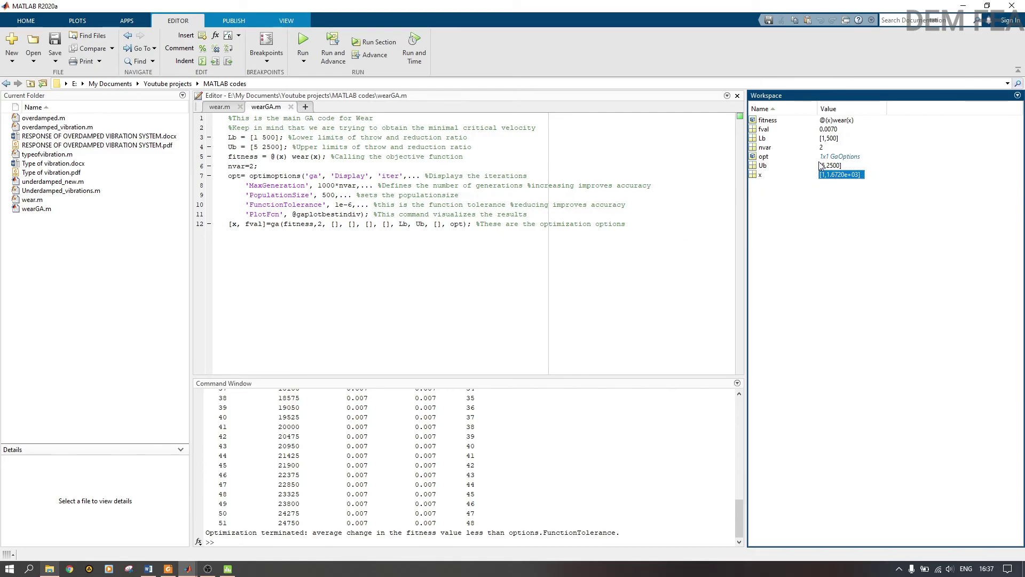
{"action": "double_click", "coordinate": [833, 130]}
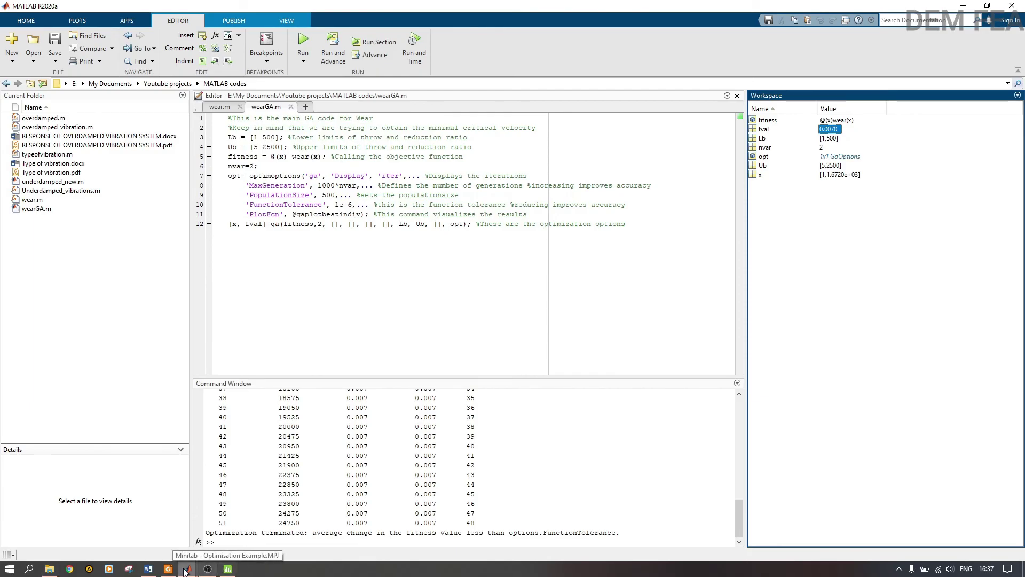
Switch to Minitab, run the factorial Response Optimizer with a Wear Energy target of 0.007, and enlarge the optimization plot.
{"action": "left_click", "coordinate": [227, 568]}
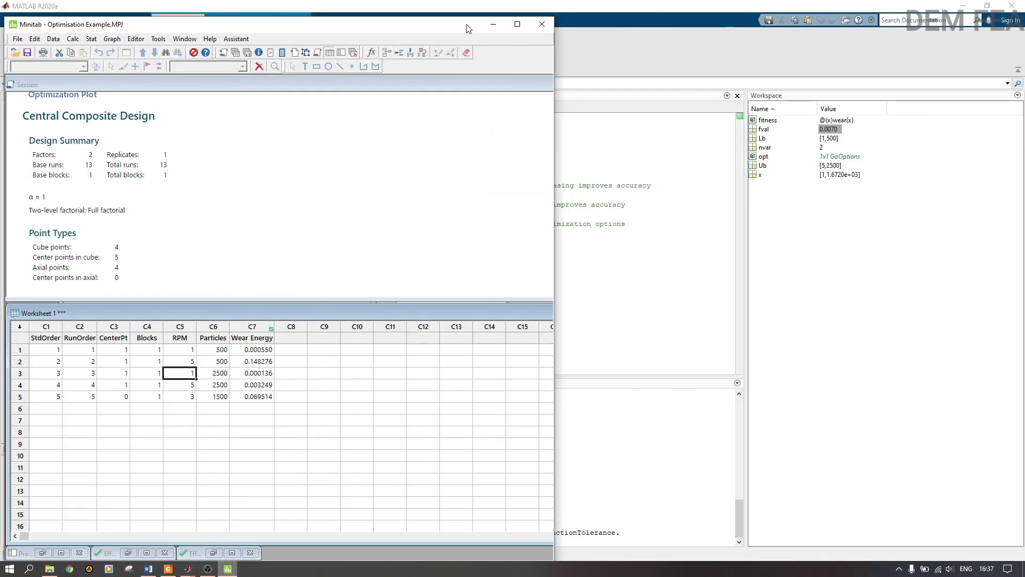
{"action": "left_click", "coordinate": [517, 24]}
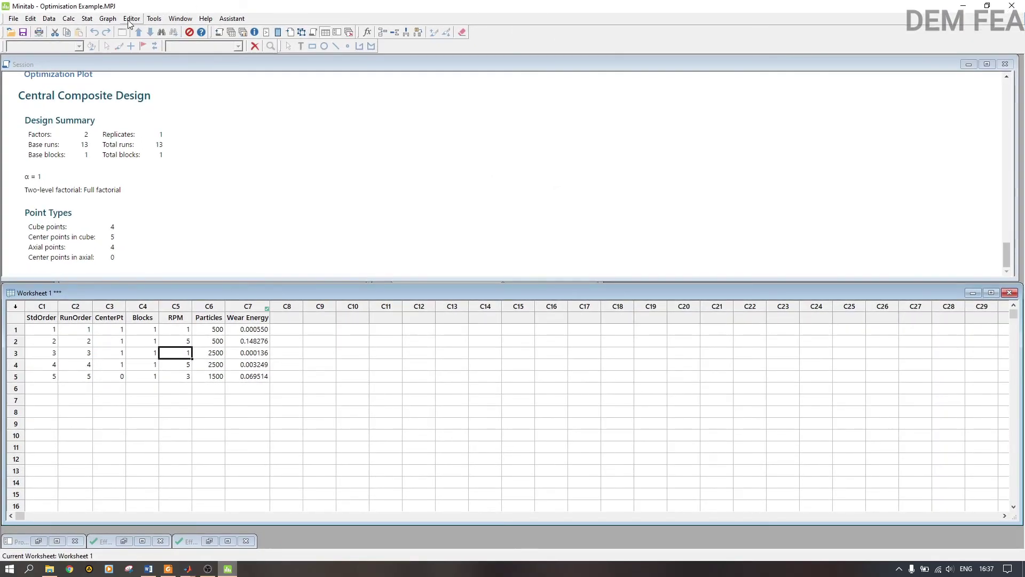
{"action": "left_click", "coordinate": [86, 19]}
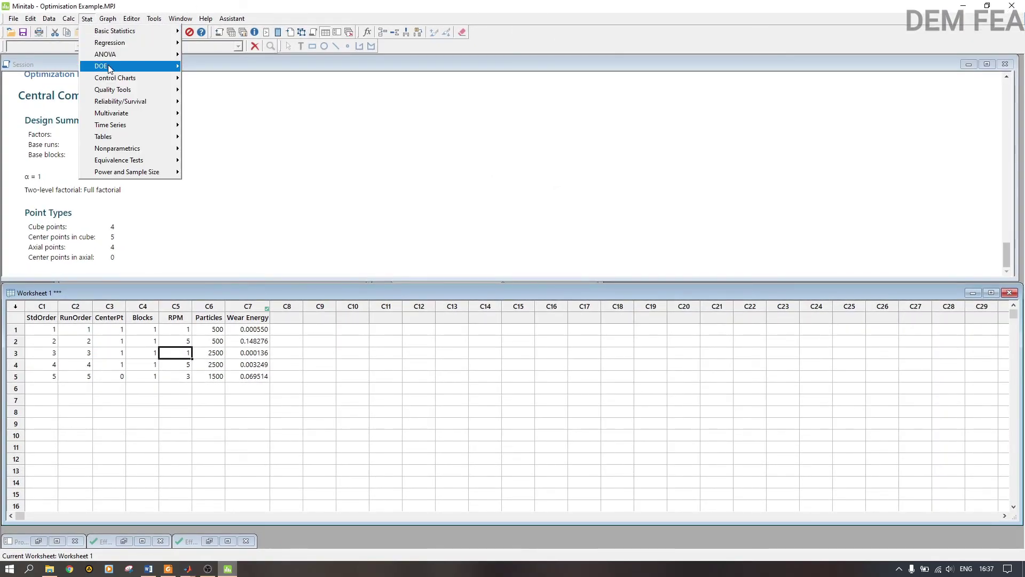
{"action": "mouse_move", "coordinate": [110, 69]}
{"action": "mouse_move", "coordinate": [238, 81]}
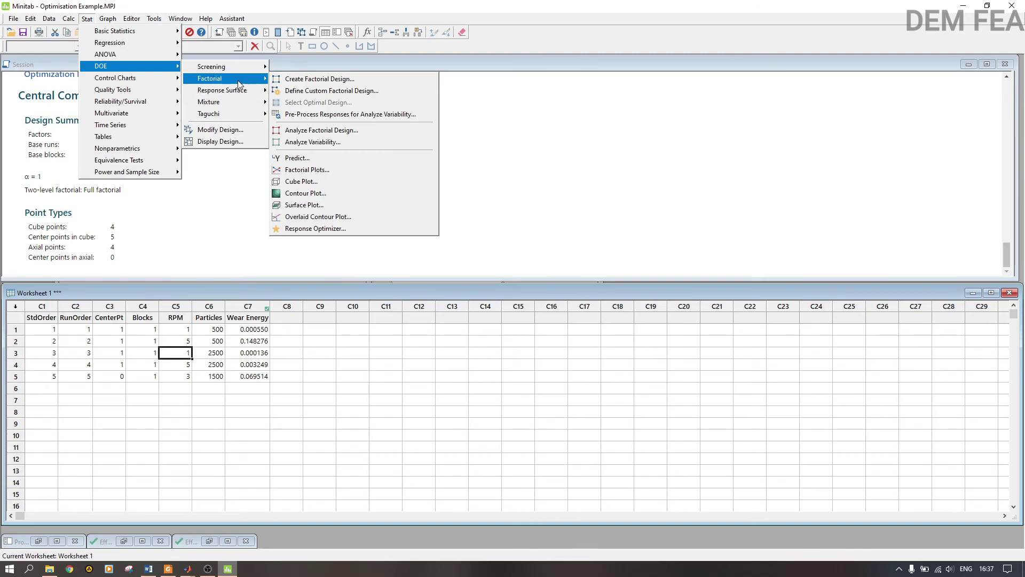
{"action": "left_click", "coordinate": [328, 230]}
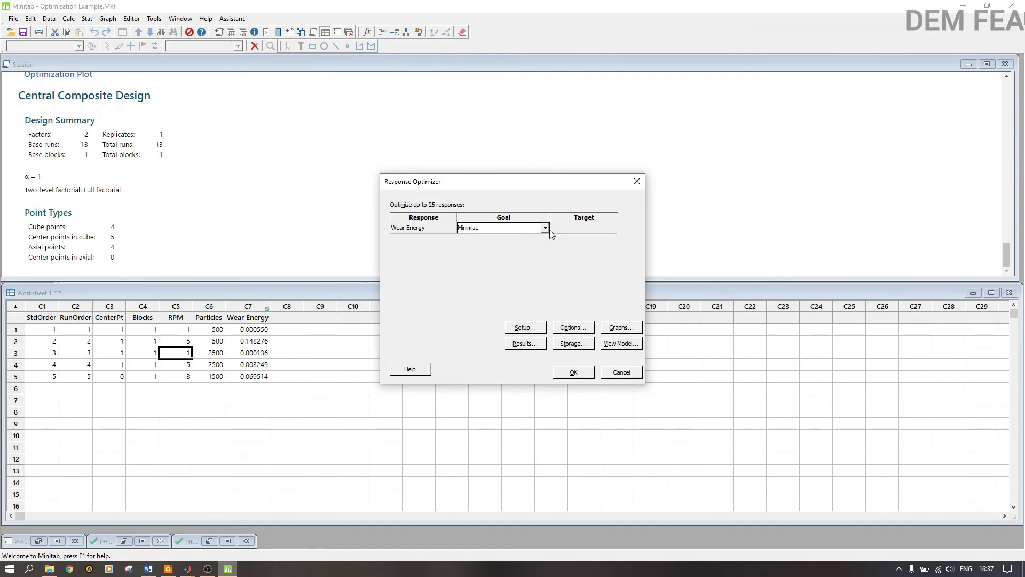
{"action": "left_click", "coordinate": [546, 228]}
{"action": "left_click", "coordinate": [518, 251]}
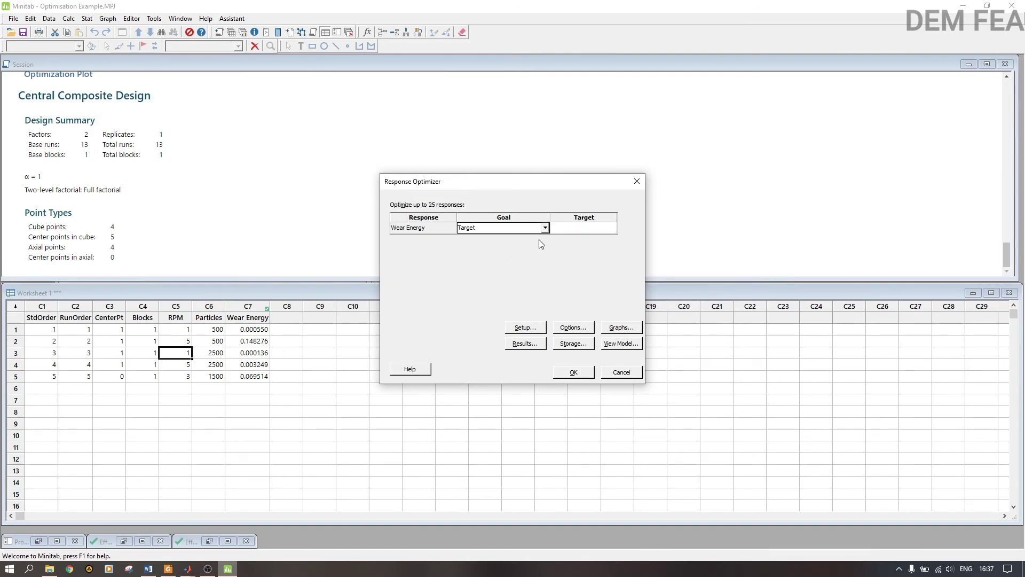
{"action": "left_click", "coordinate": [563, 228]}
{"action": "type", "text": "0.007"}
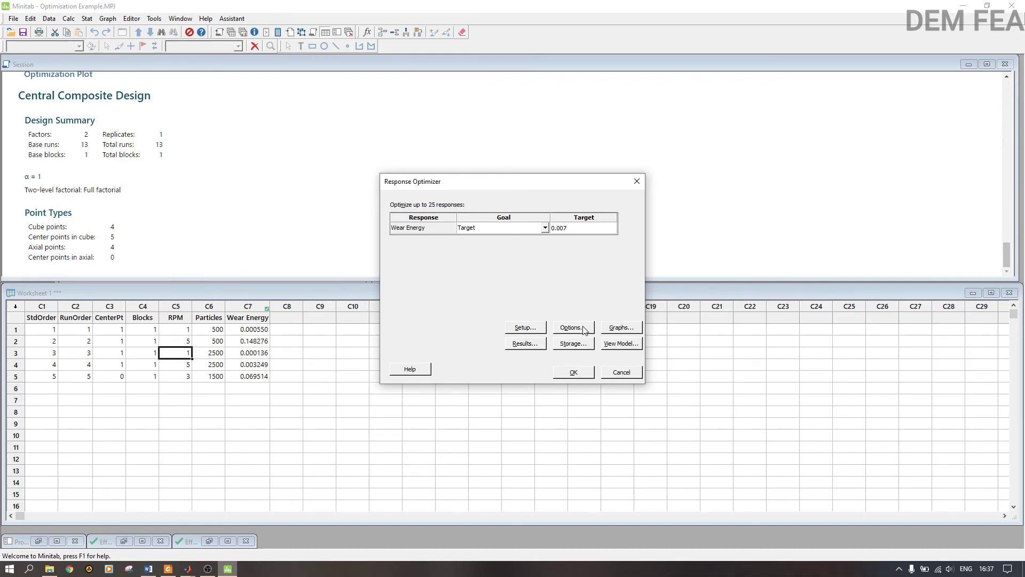
{"action": "left_click", "coordinate": [583, 372]}
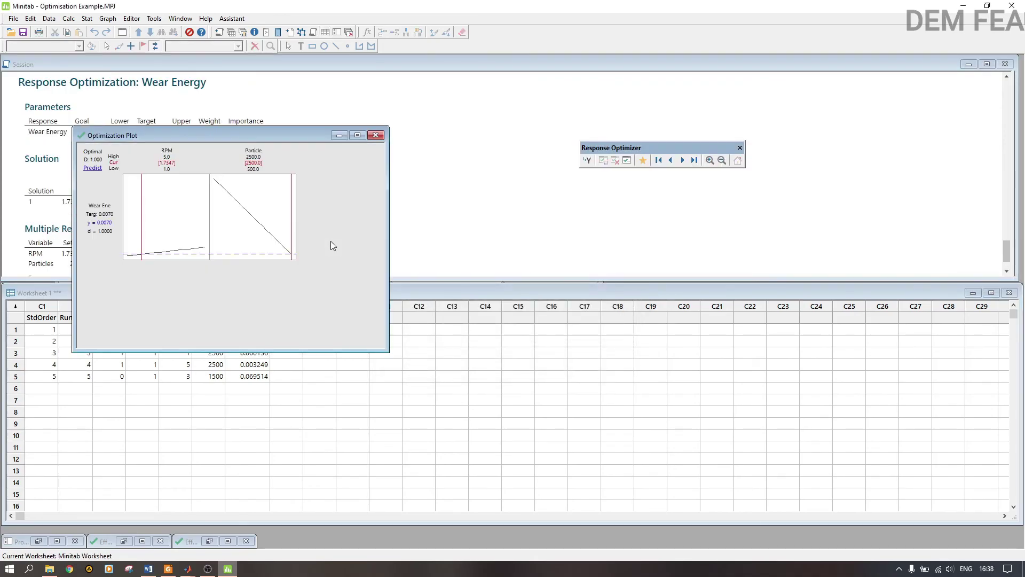
{"action": "left_click", "coordinate": [359, 134]}
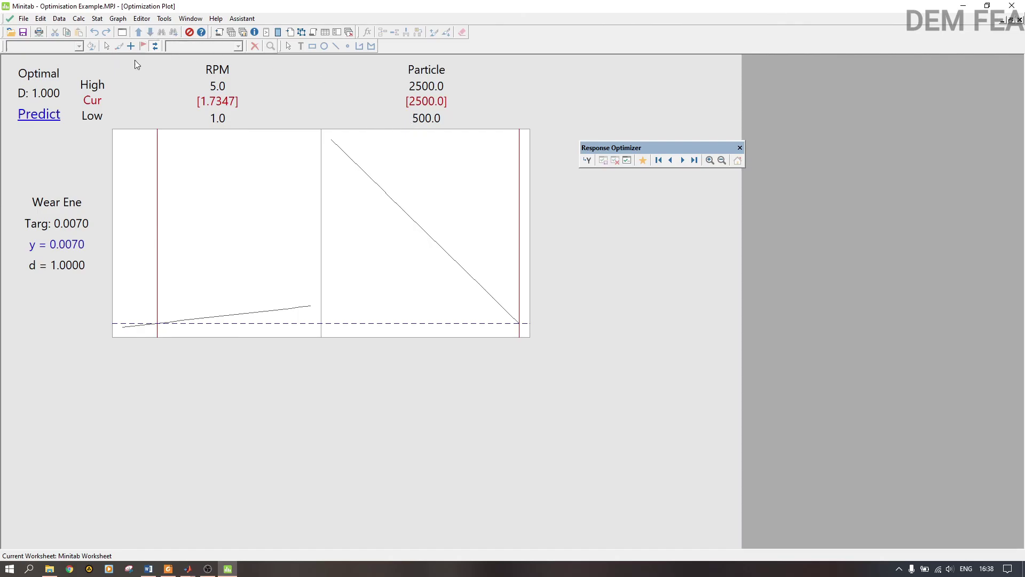
In the Word document, add the line "Optimal values: 1.7347 rad/s and 2500 particles" below the wear equation.
{"action": "left_click", "coordinate": [152, 571]}
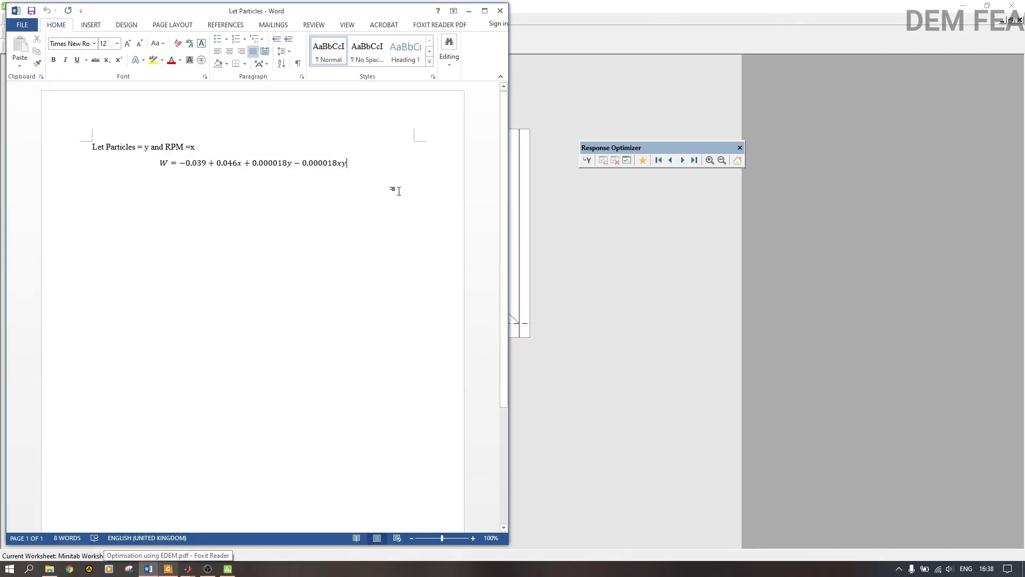
{"action": "key", "text": "Return"}
{"action": "type", "text": "Optim"}
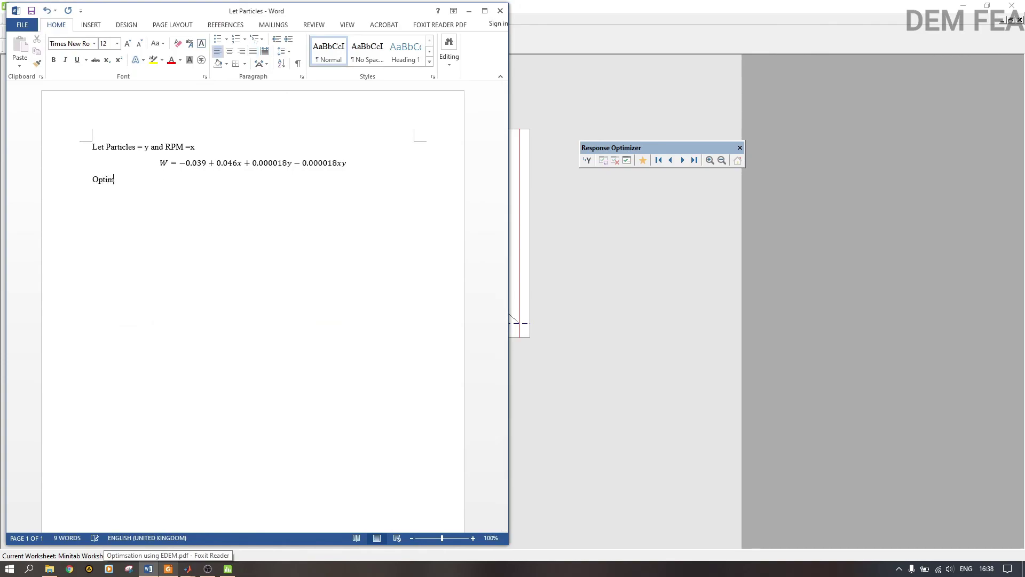
{"action": "type", "text": "al values: 1.7"}
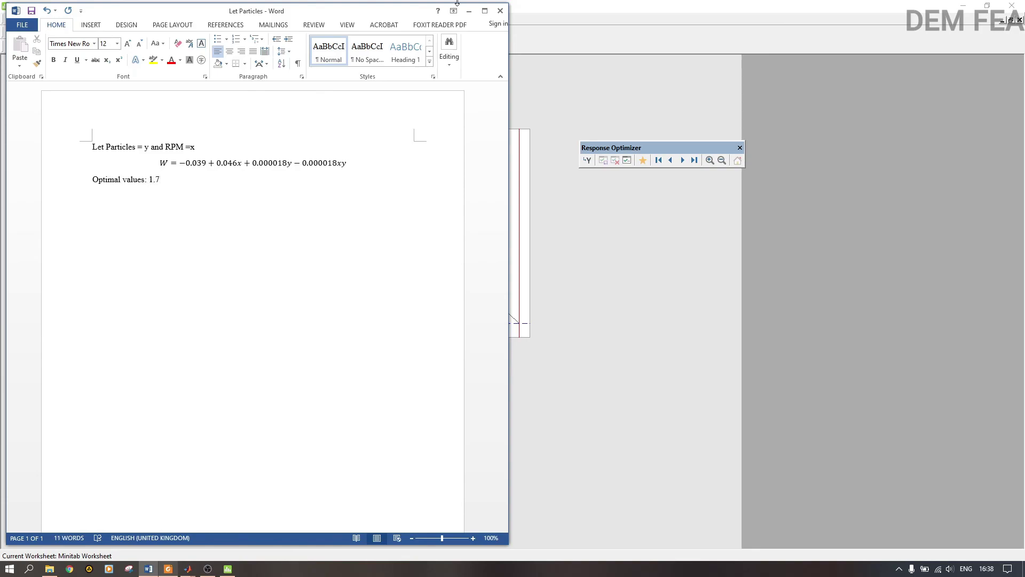
{"action": "left_click_drag", "start_coordinate": [396, 13], "coordinate": [808, 52]}
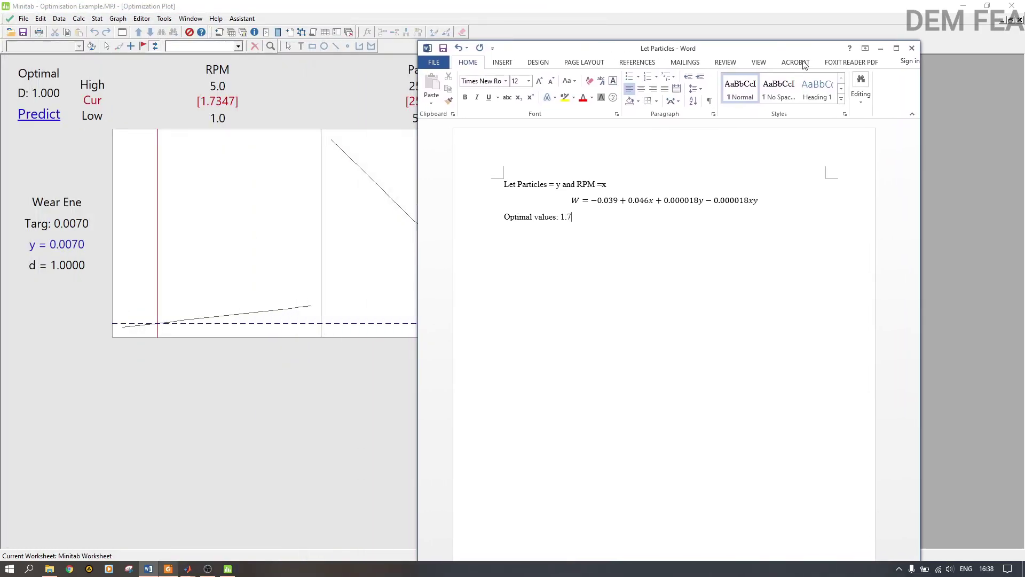
{"action": "type", "text": ": 1.73"}
{"action": "type", "text": "47 rad/s"}
{"action": "type", "text": " amd"}
{"action": "key", "text": "BackSpace"}
{"action": "key", "text": "BackSpace"}
{"action": "type", "text": "nd 2500 particles"}
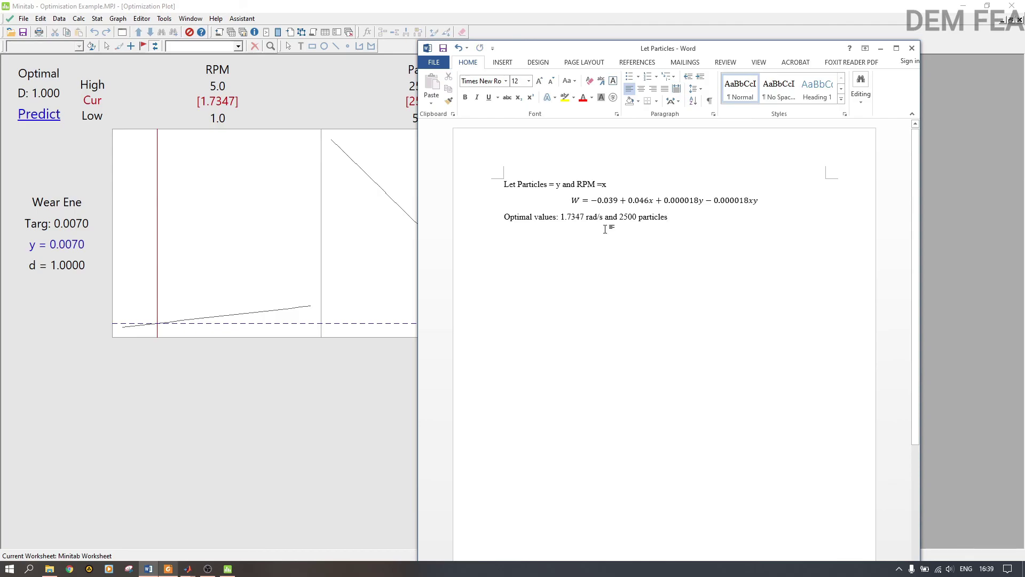
Return to Minitab's session output and open the Effects Pareto chart for Wear Energy.
{"action": "left_click", "coordinate": [348, 3]}
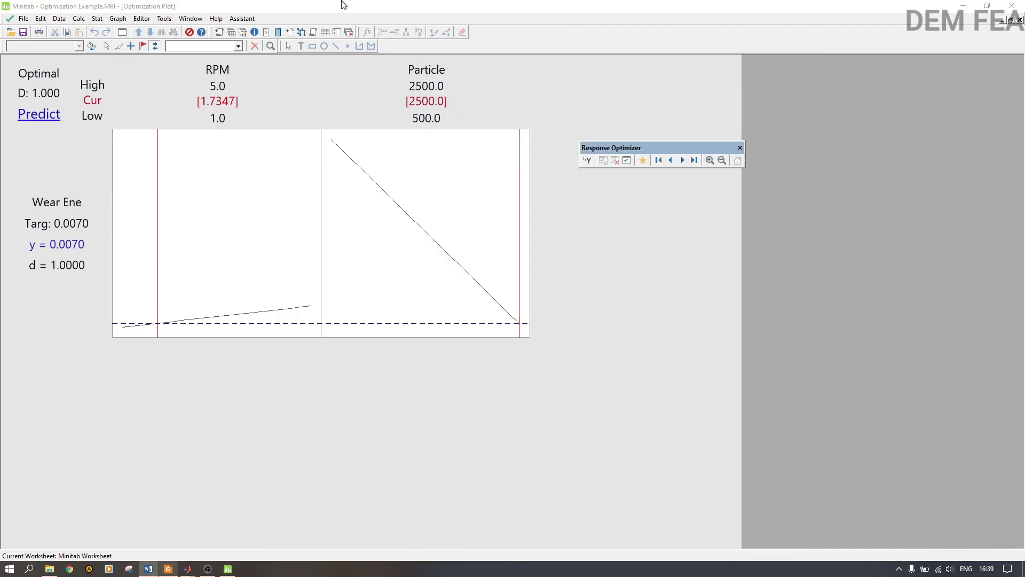
{"action": "left_click", "coordinate": [157, 20]}
{"action": "mouse_move", "coordinate": [119, 24]}
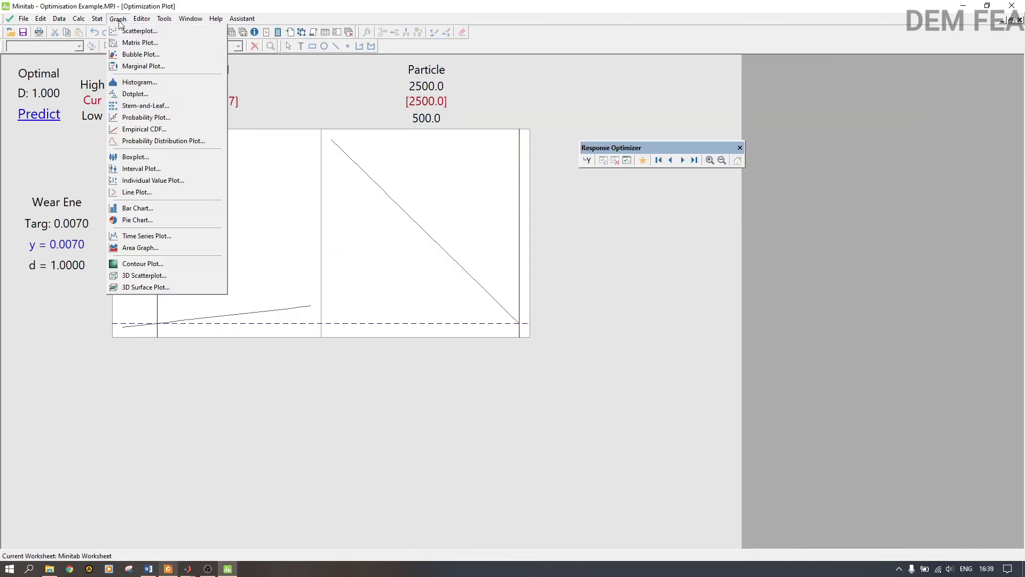
{"action": "mouse_move", "coordinate": [190, 20]}
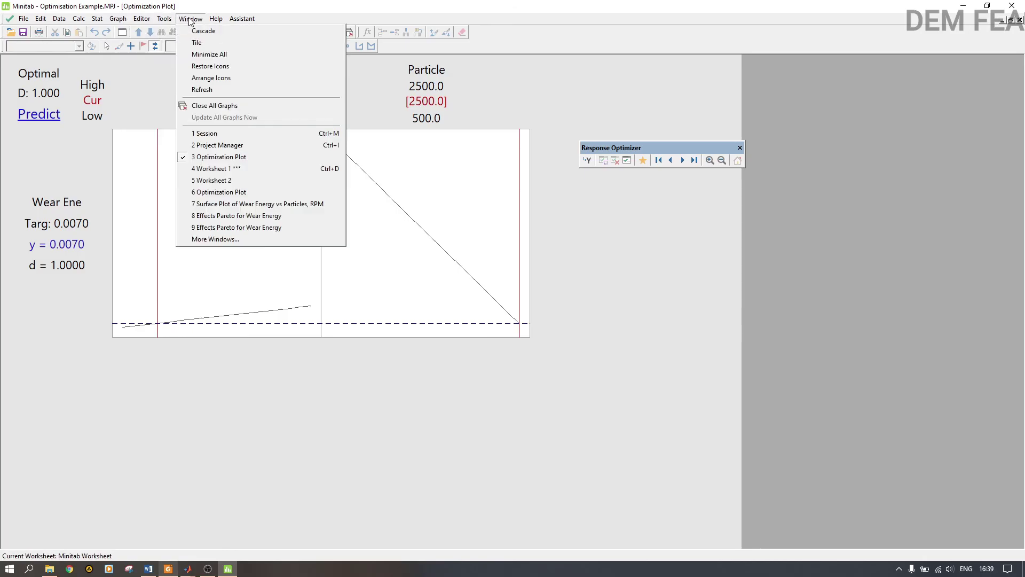
{"action": "left_click", "coordinate": [213, 140]}
{"action": "scroll", "coordinate": [177, 333], "scroll_direction": "up", "scroll_amount": 5}
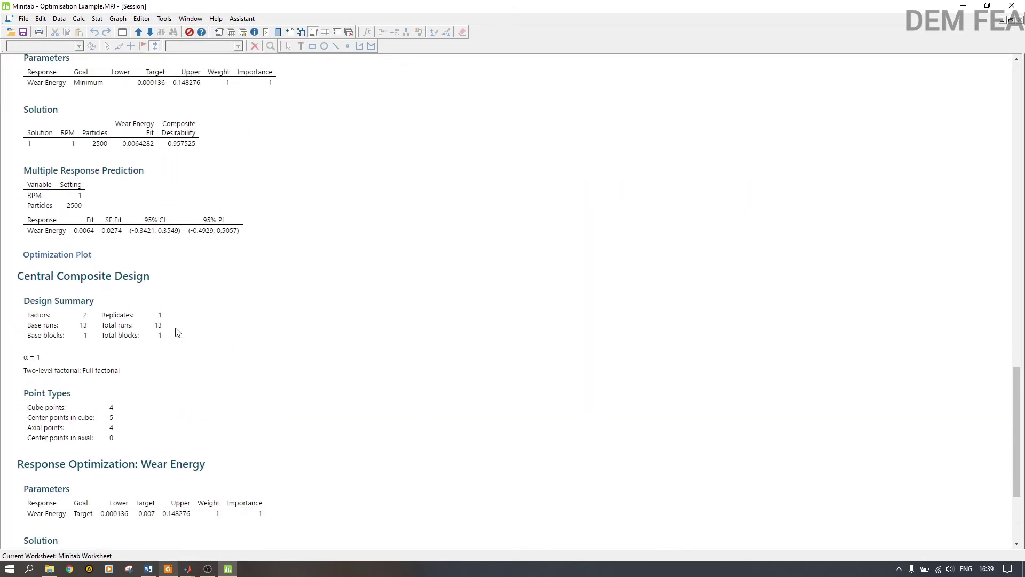
{"action": "scroll", "coordinate": [178, 332], "scroll_direction": "up", "scroll_amount": 3}
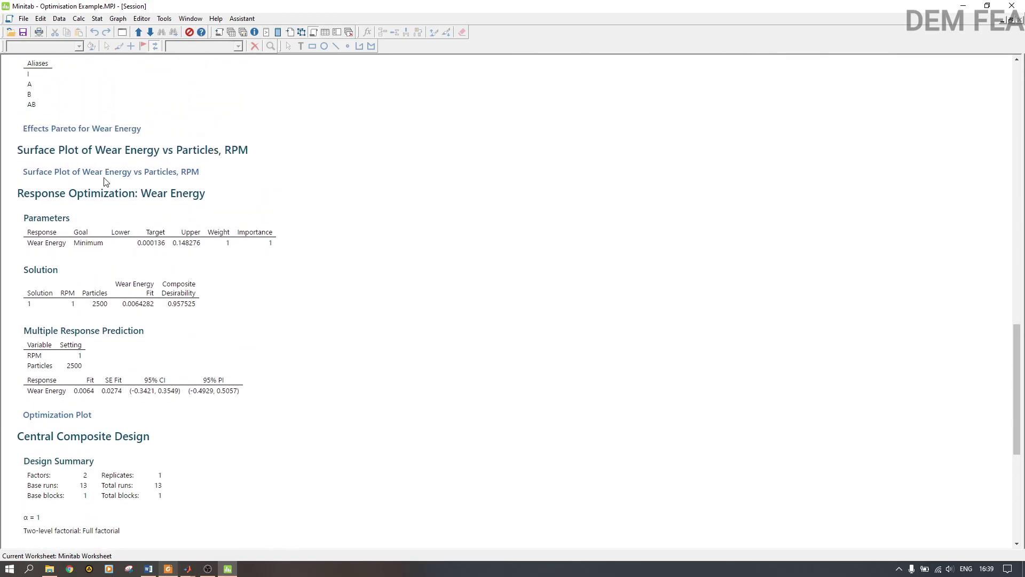
{"action": "left_click", "coordinate": [126, 131]}
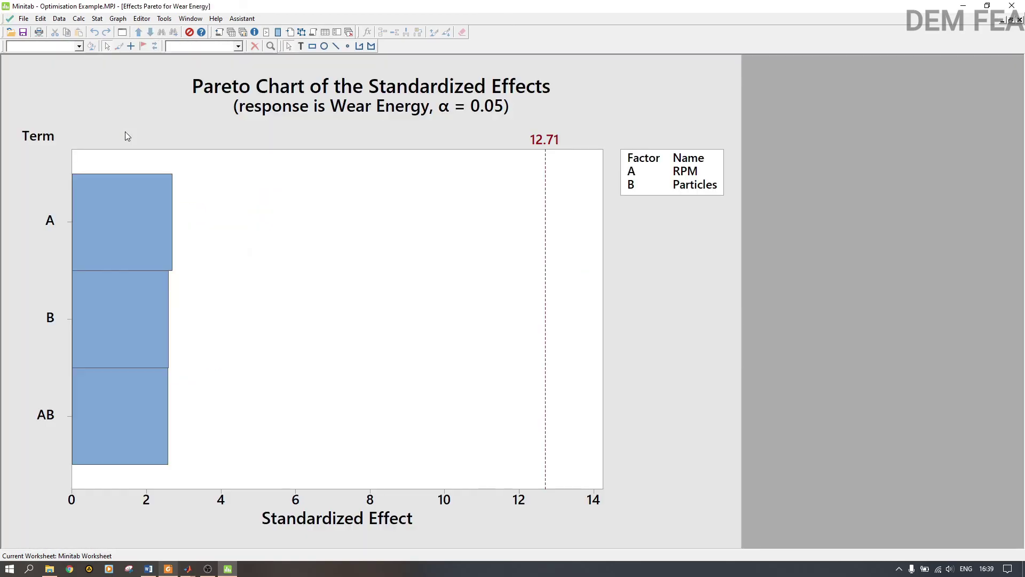